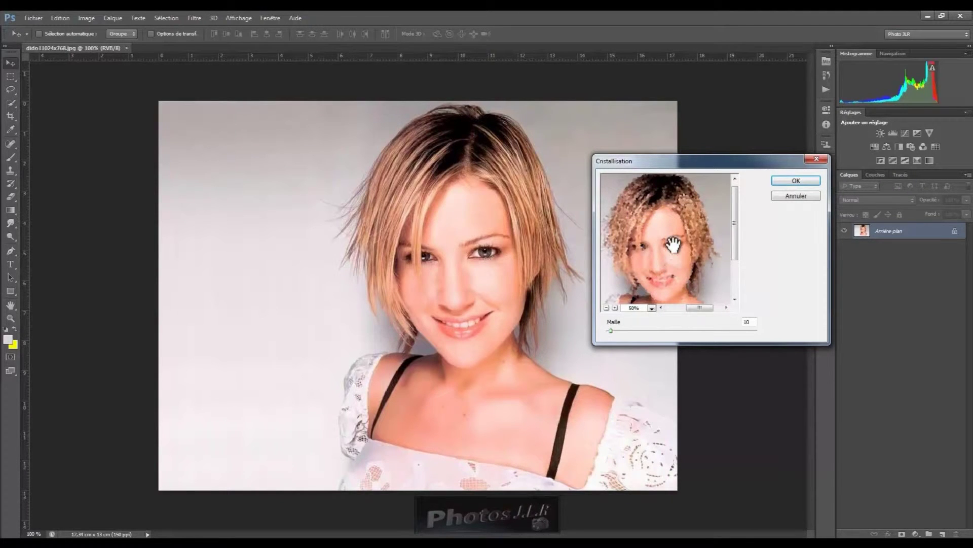
- Try a slightly larger Maille value in the Cristallisation filter preview of the portrait
mouse_move(610, 332)
left_mouse_down()
mouse_move(625, 330)
mouse_move(615, 330)
left_mouse_up()
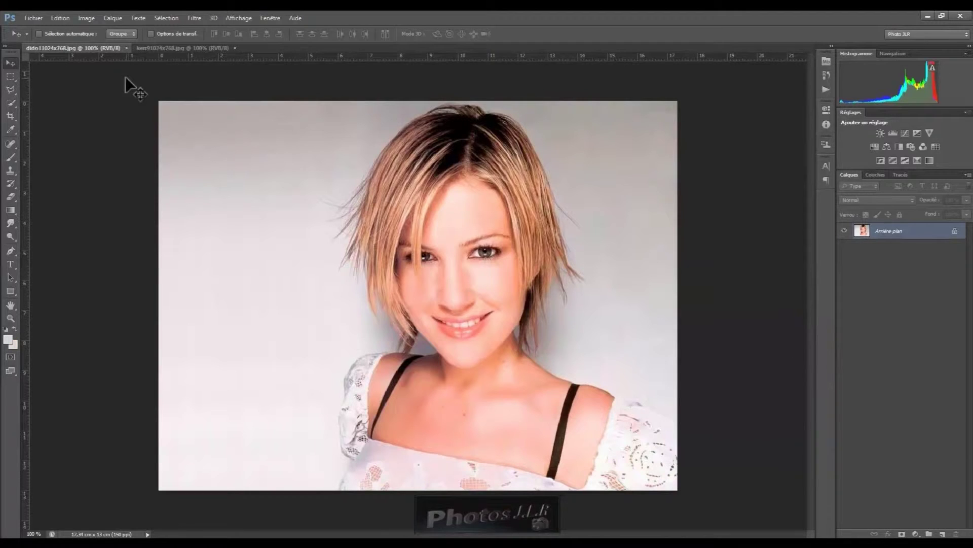
- Try the Demi-teintes couleur filter on the portrait with screen angles 108, 162, 90 and 45, and undo it
left_click(196, 16)
mouse_move(236, 160)
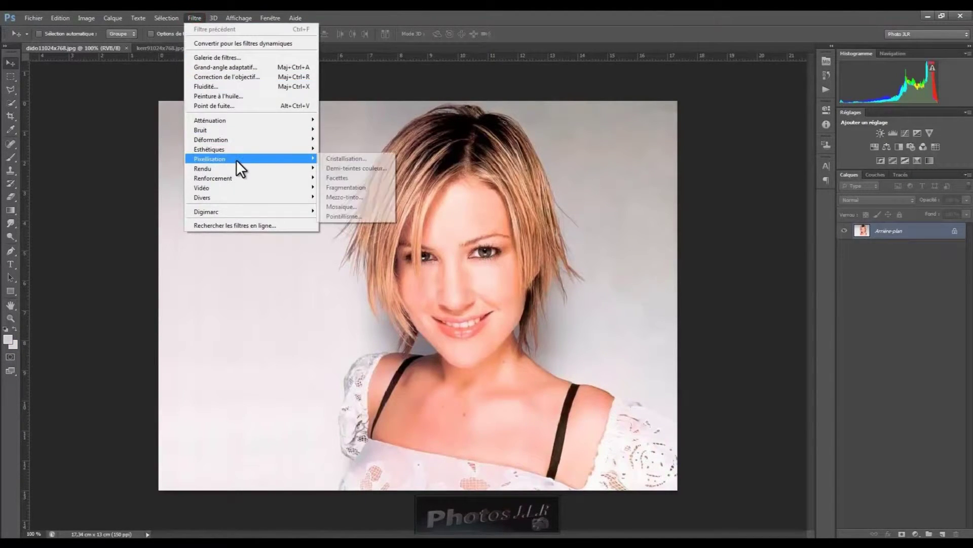
left_click(351, 168)
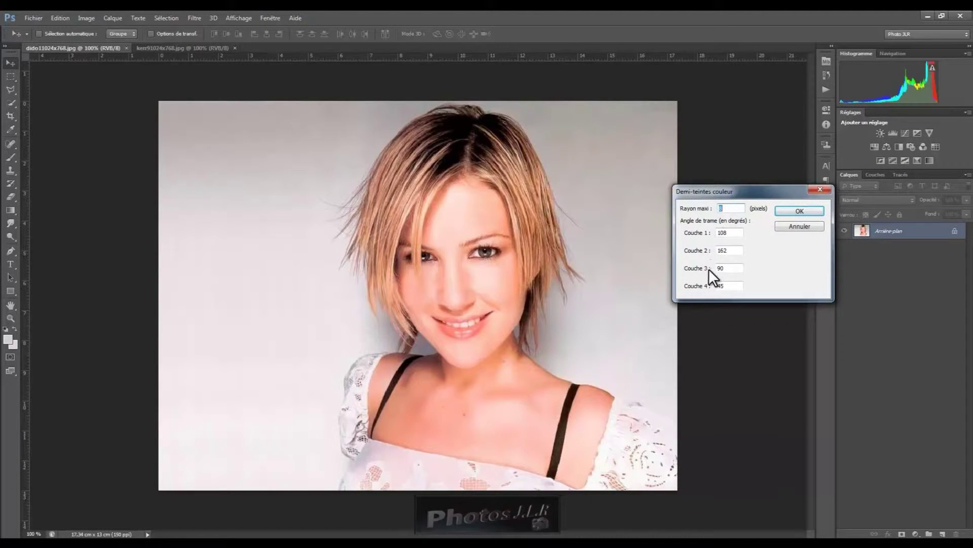
left_click_drag(757, 190, 756, 151)
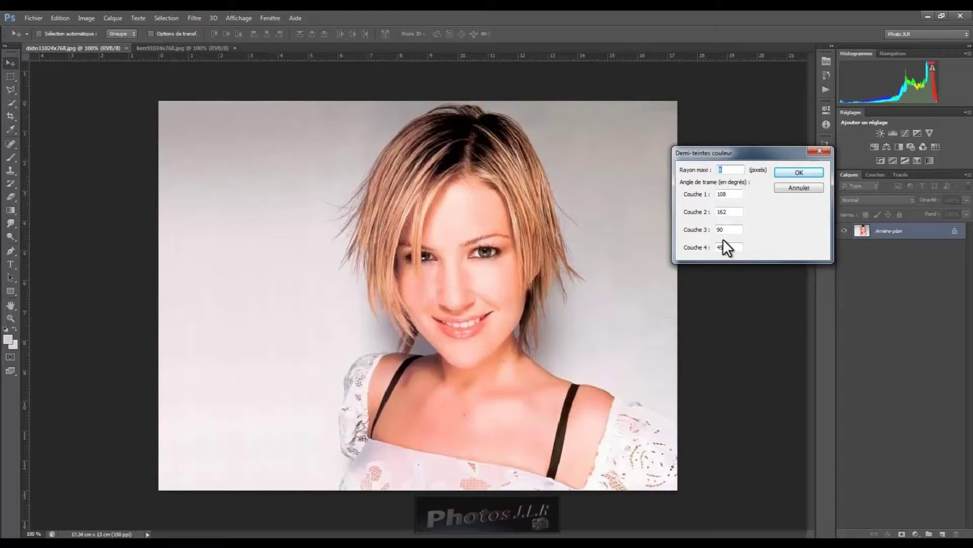
left_click(808, 171)
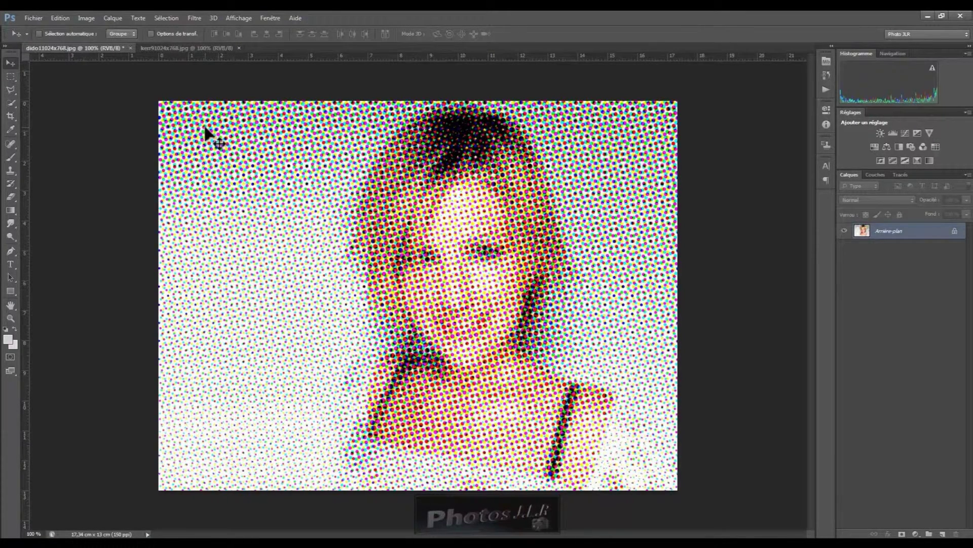
key("ctrl+z")
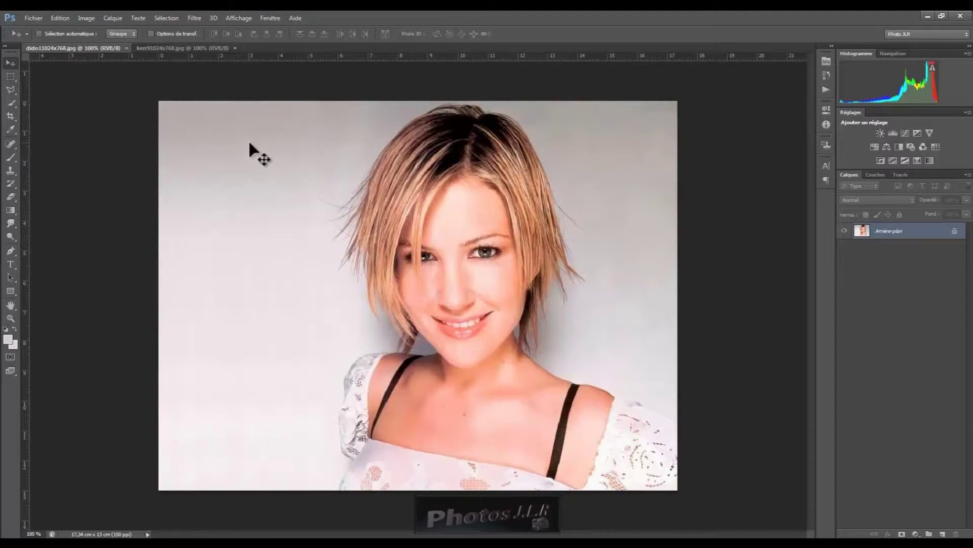
- Create a new 1500 x 1000 pixel document at 72 pixels/inch in 8-bit Niveaux de gris mode with a white background
left_click(181, 48)
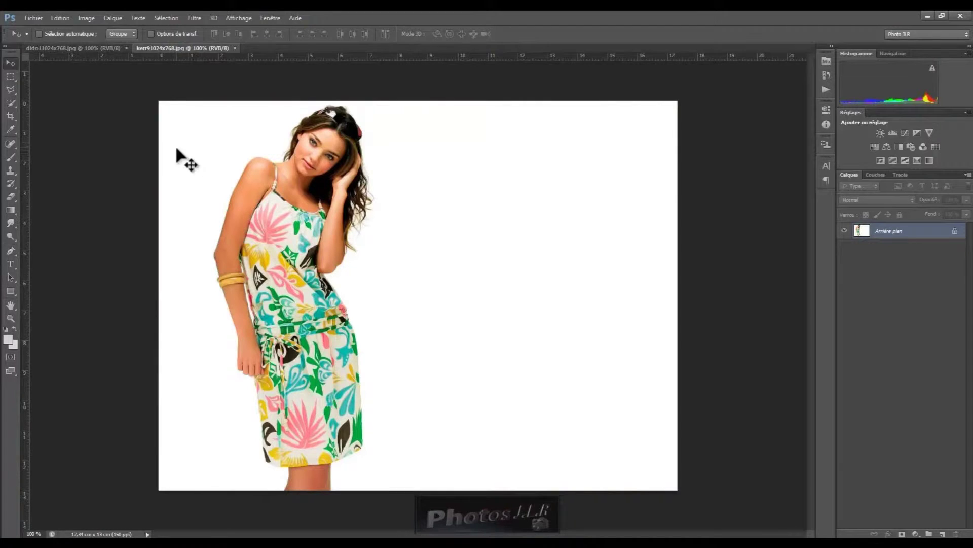
left_click(34, 18)
left_click(41, 28)
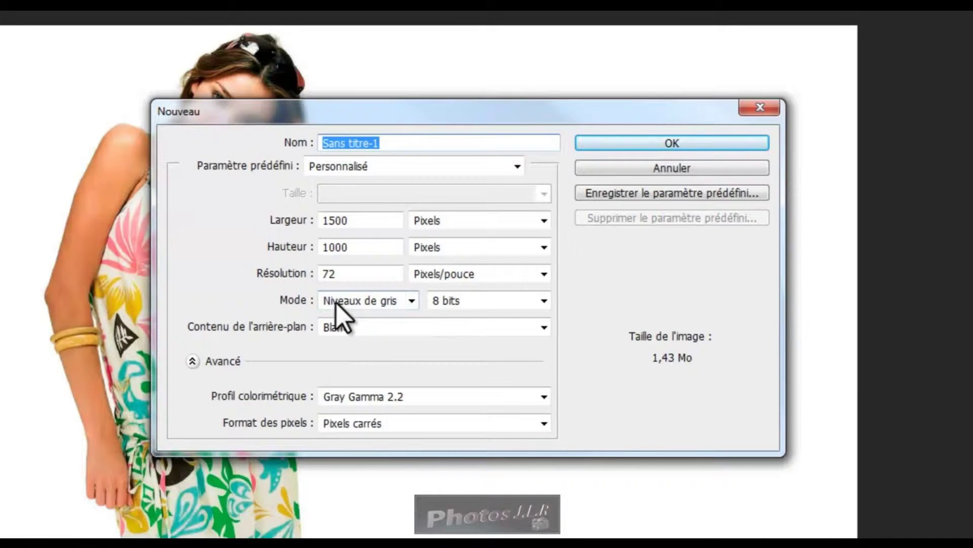
left_click(412, 301)
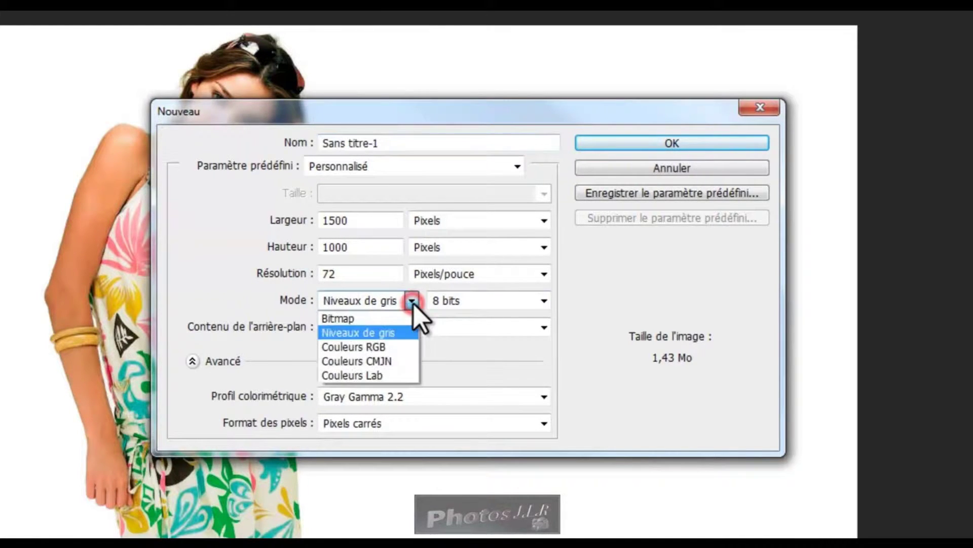
left_click(358, 334)
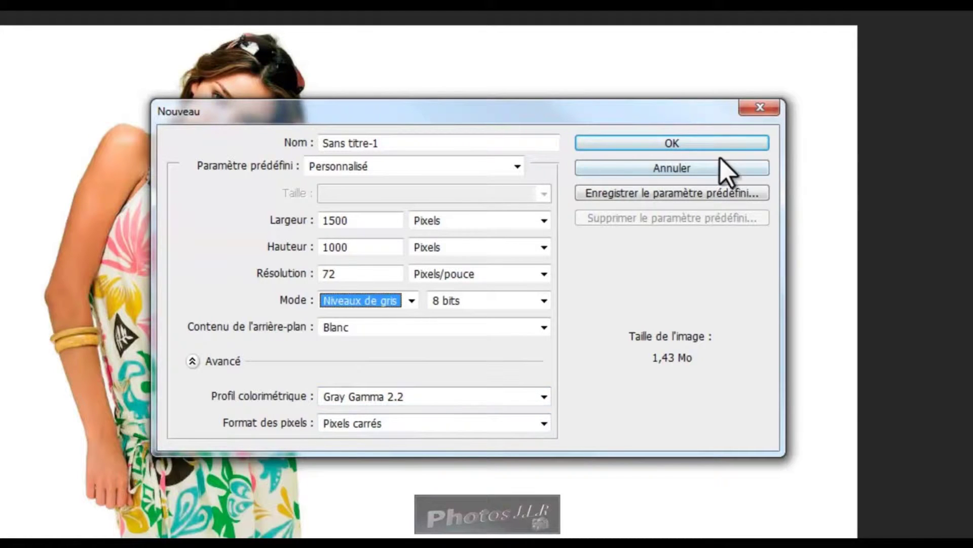
left_click(720, 143)
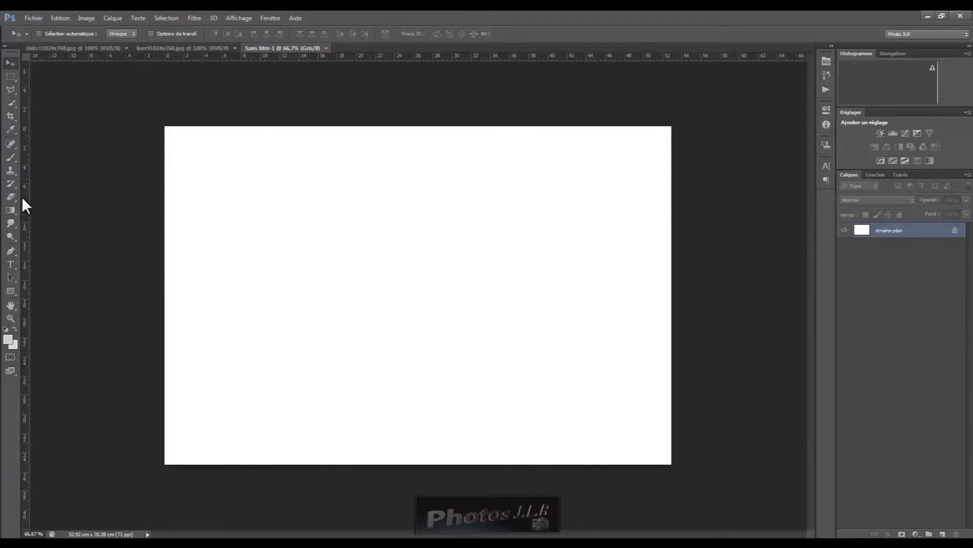
- Set up the Gradient tool with the linear Noir, blanc gradient at 100 % opacity, keeping Inverser enabled
left_click(11, 211)
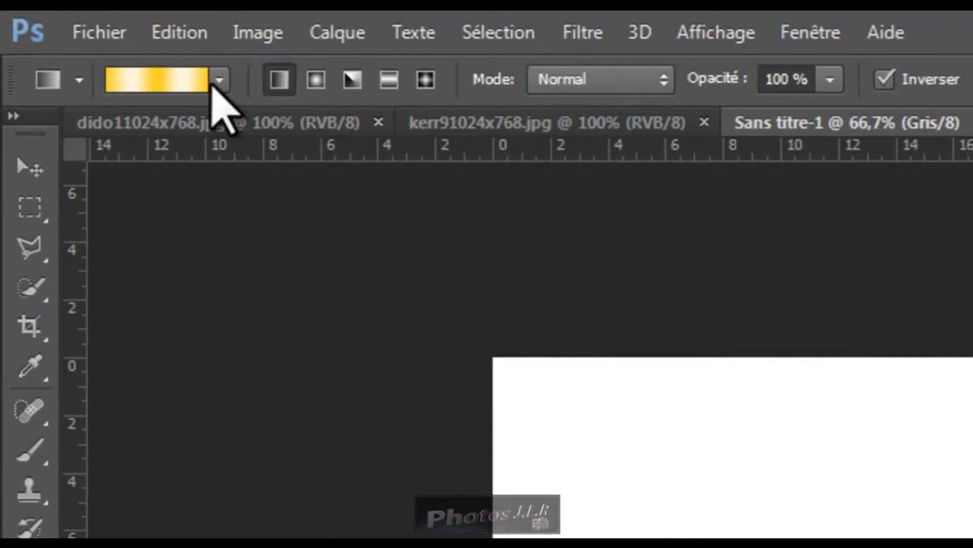
left_click(218, 82)
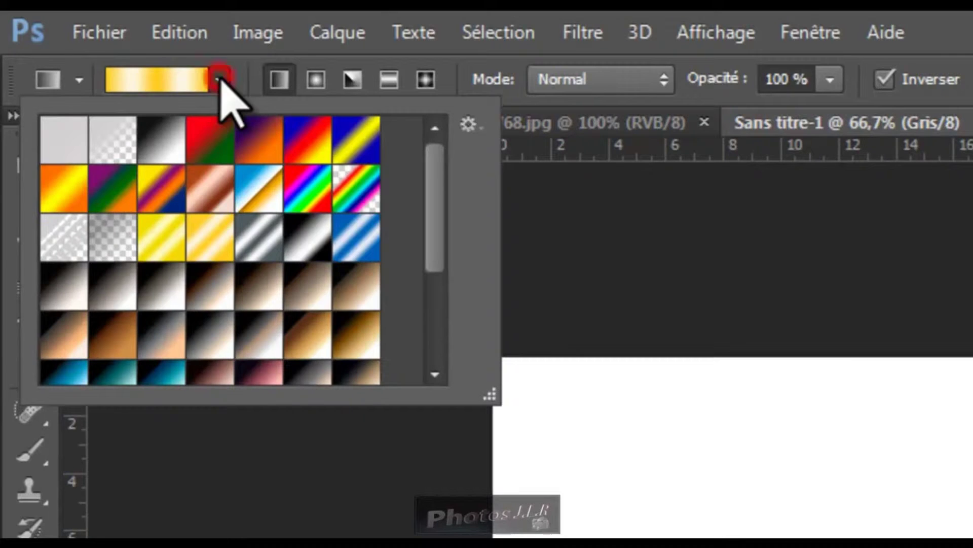
left_click(163, 143)
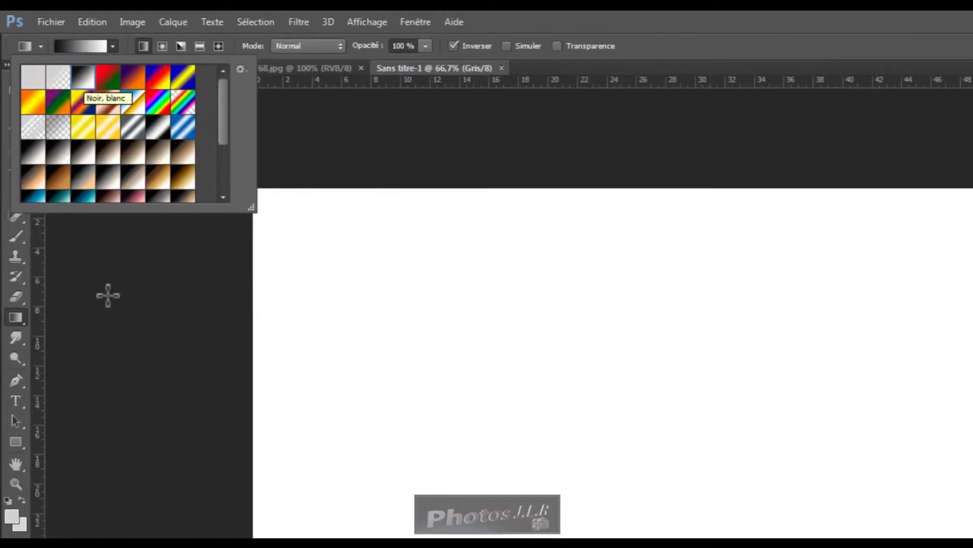
left_click(116, 276)
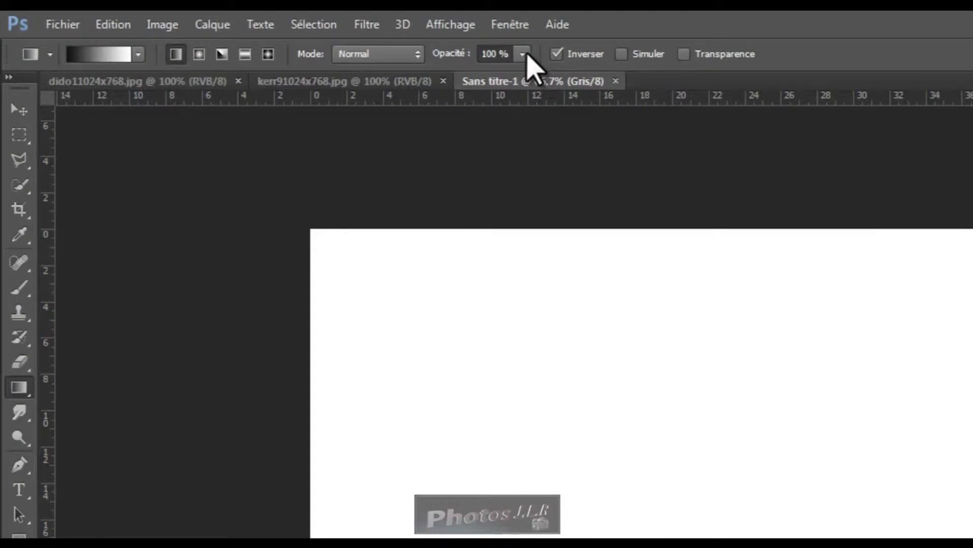
left_click(558, 53)
left_click(556, 53)
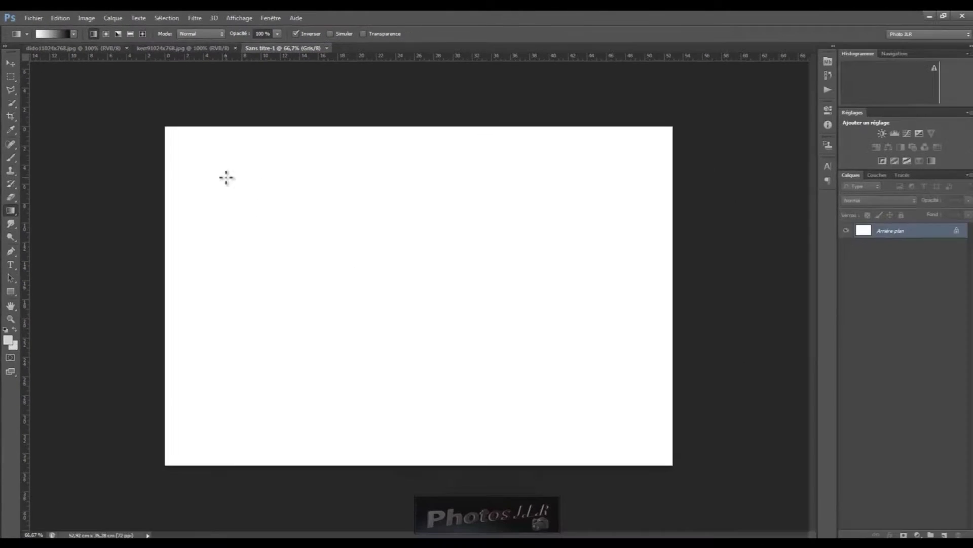
- Unlock the background layer and rename it Gris
left_click(956, 230)
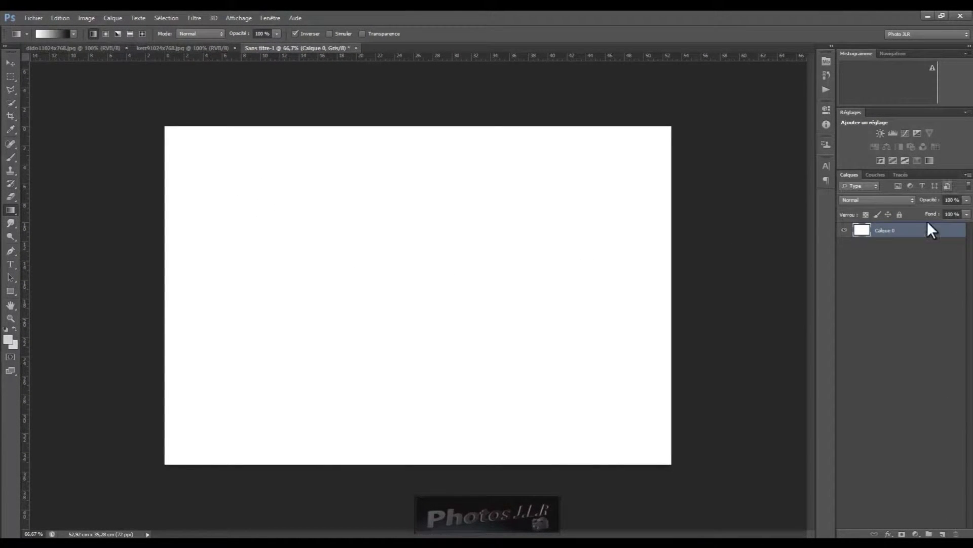
left_click(886, 231)
double_click(886, 232)
type("Gris")
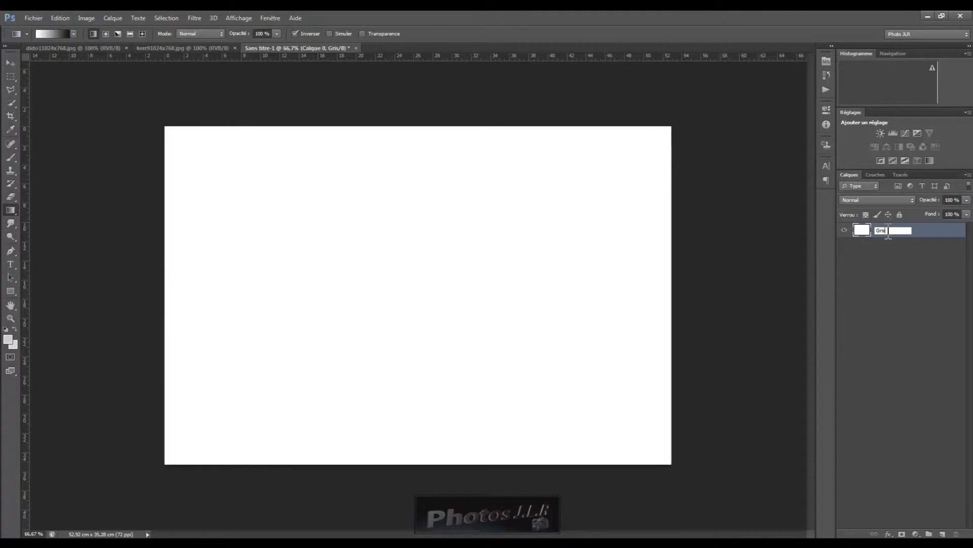
key("Return")
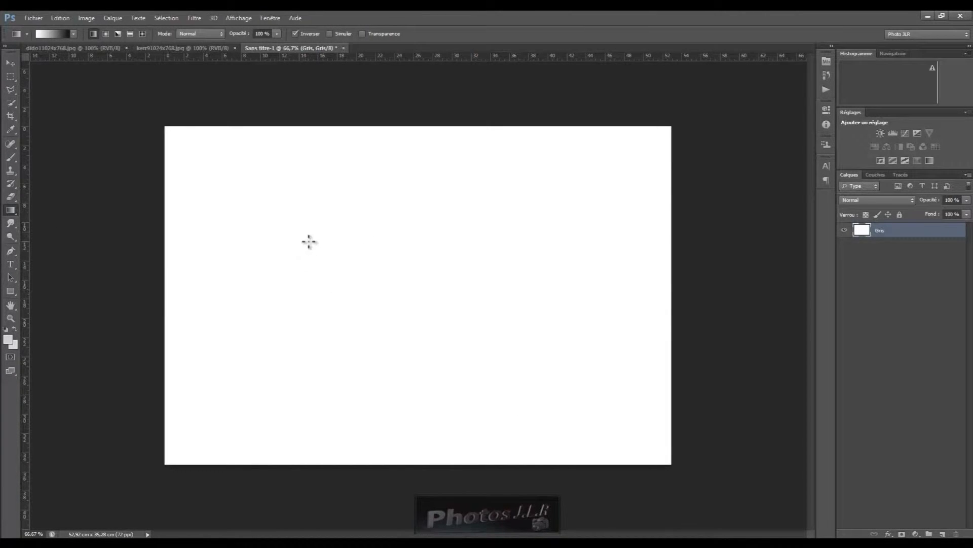
- Fill the Gris layer with a diagonal white-to-black gradient, redrawing it until a short transition runs from the upper-left area towards the lower right
left_click_drag(324, 245, 592, 394)
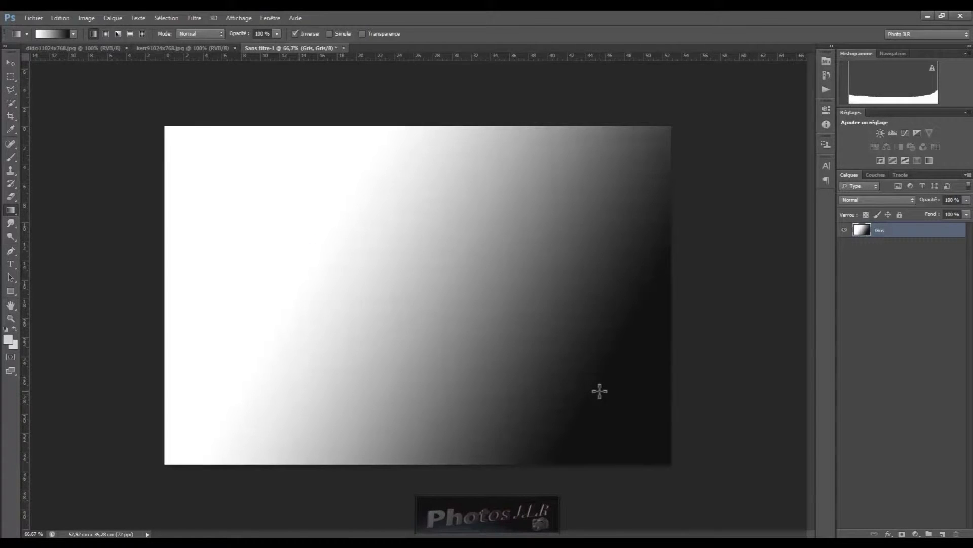
left_click_drag(487, 318, 639, 422)
left_click_drag(448, 263, 534, 326)
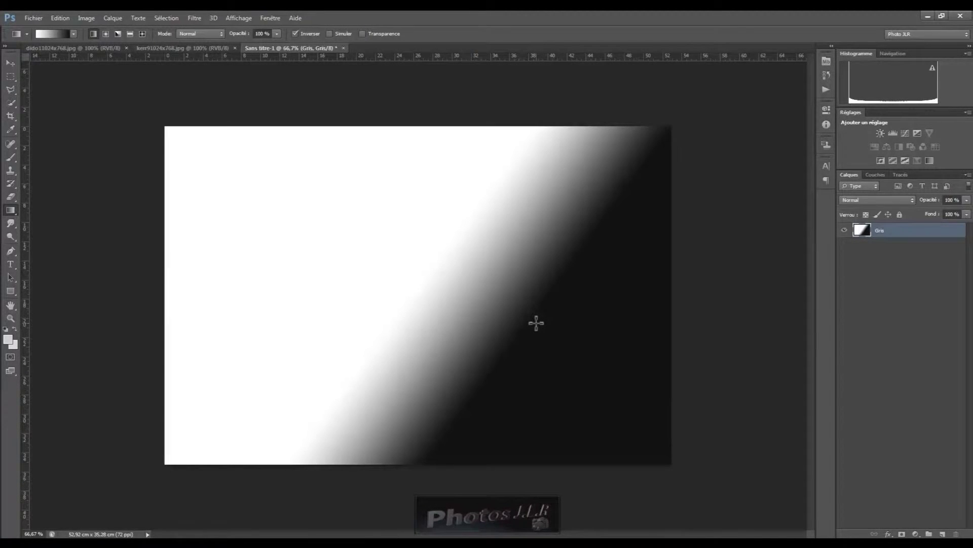
- Try the Demi-teintes couleur filter on the gradient with its existing settings, and undo it
left_click(192, 18)
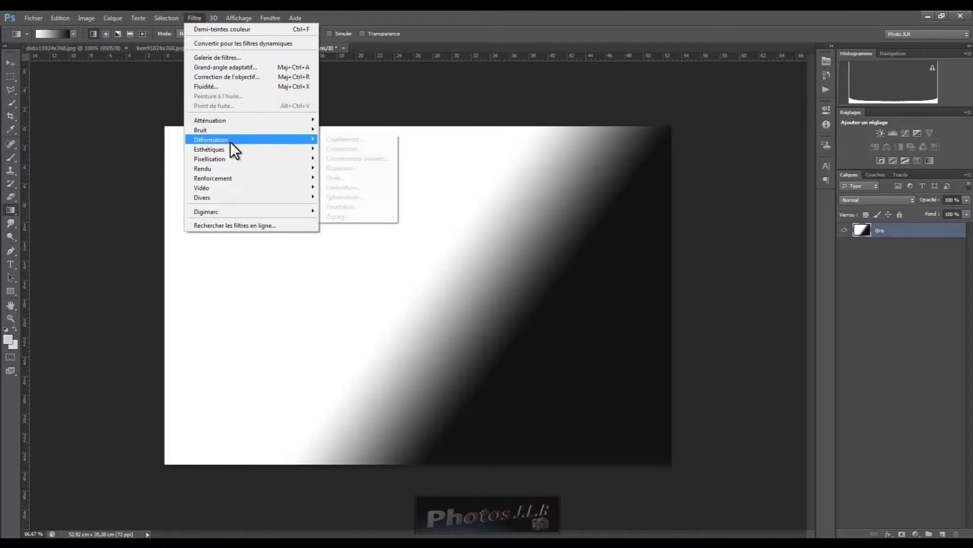
mouse_move(240, 158)
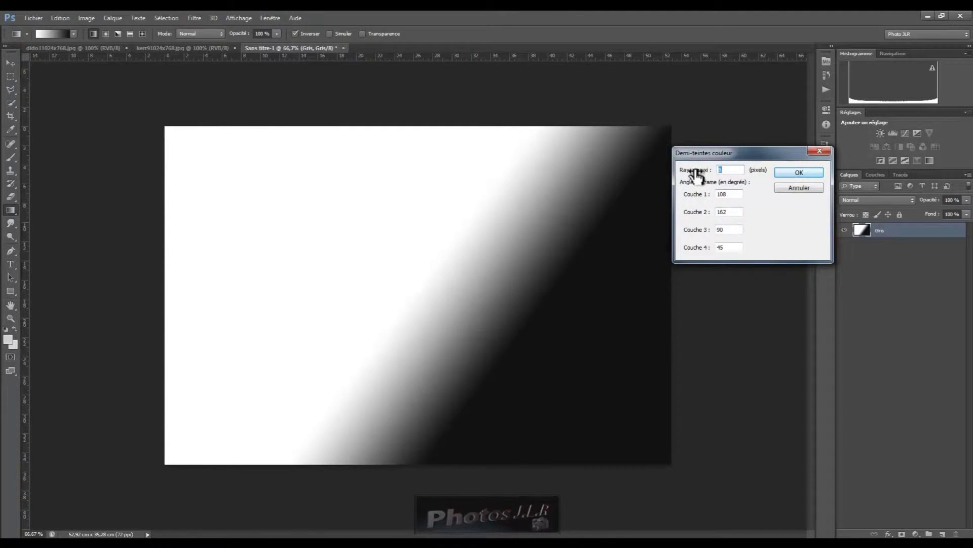
left_click(805, 171)
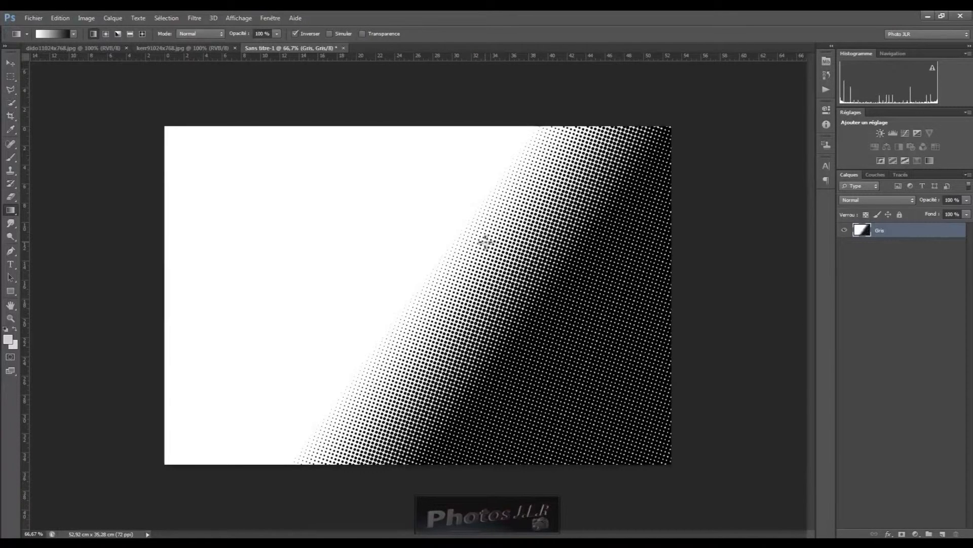
key("ctrl+z")
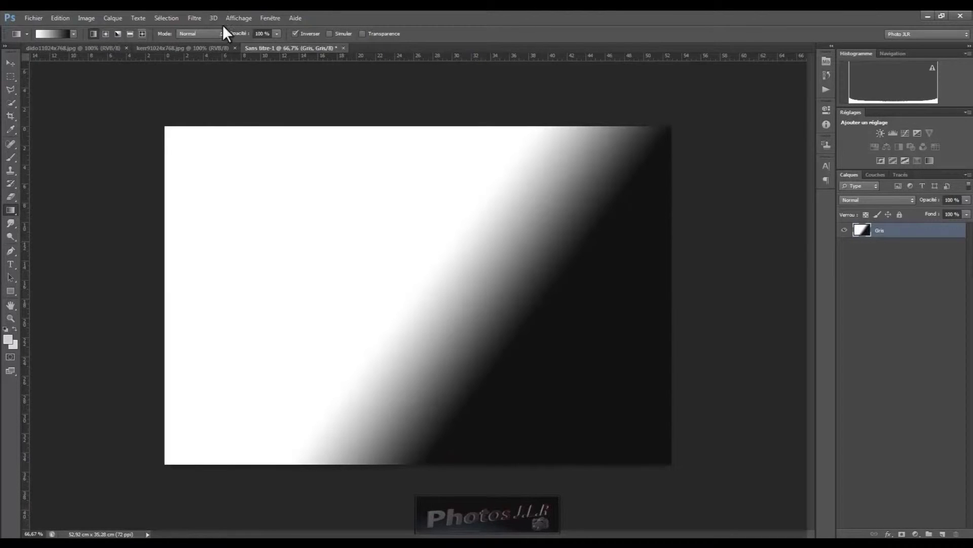
- Apply the Demi-teintes couleur filter to the gradient with a maximum radius of 30 pixels
left_click(198, 18)
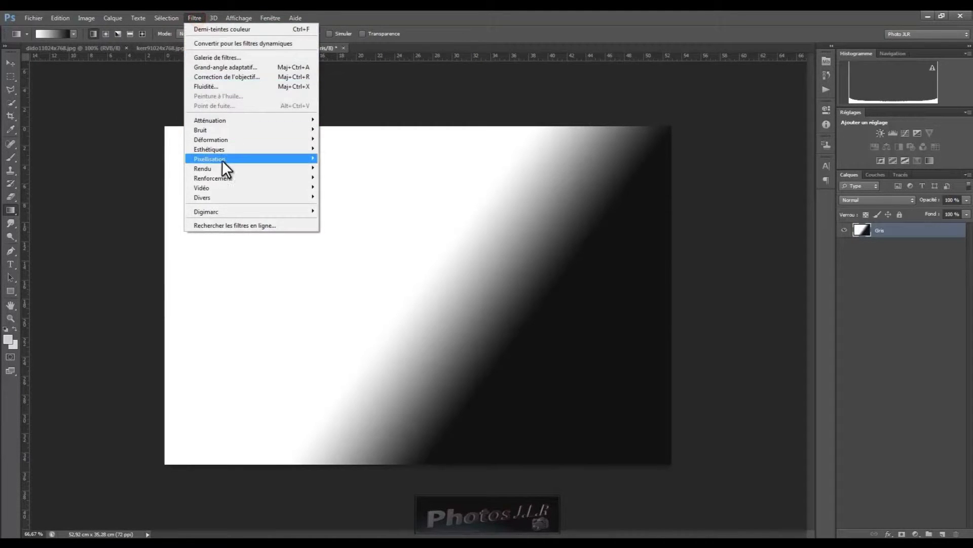
mouse_move(224, 159)
left_click(361, 168)
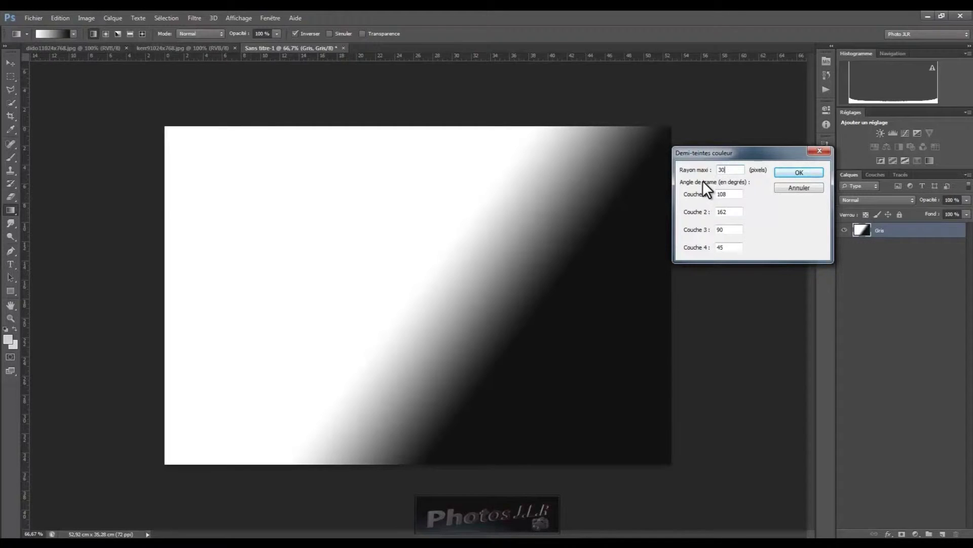
left_click(811, 172)
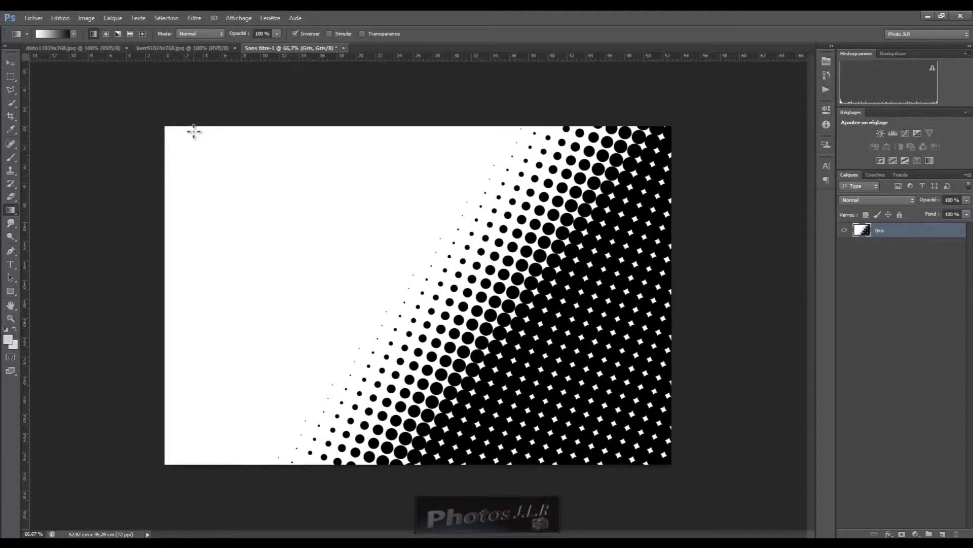
- Outline the white area and the smallest outer dots with a closed polygonal lasso selection that zigzags between the dots along the diagonal
left_click(12, 90)
left_click(503, 124)
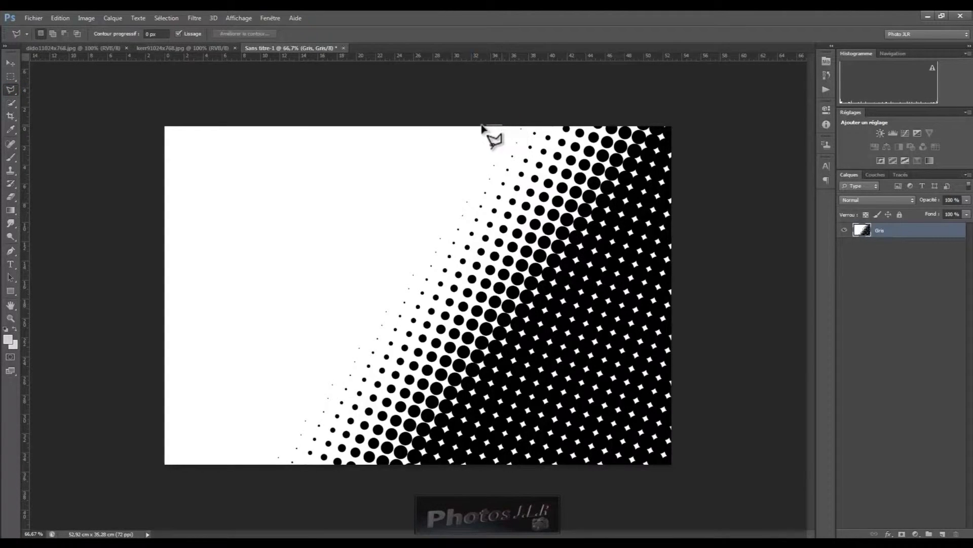
left_click(147, 127)
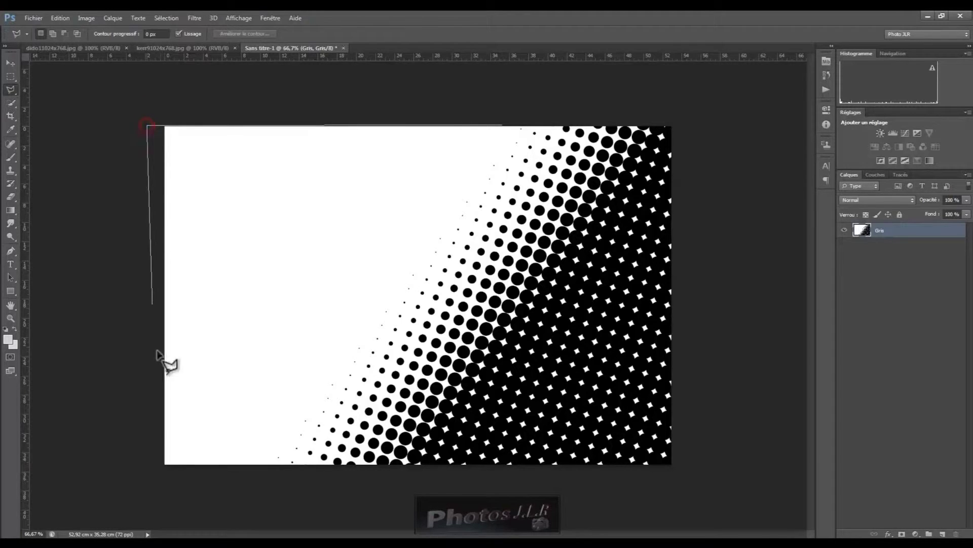
left_click(158, 476)
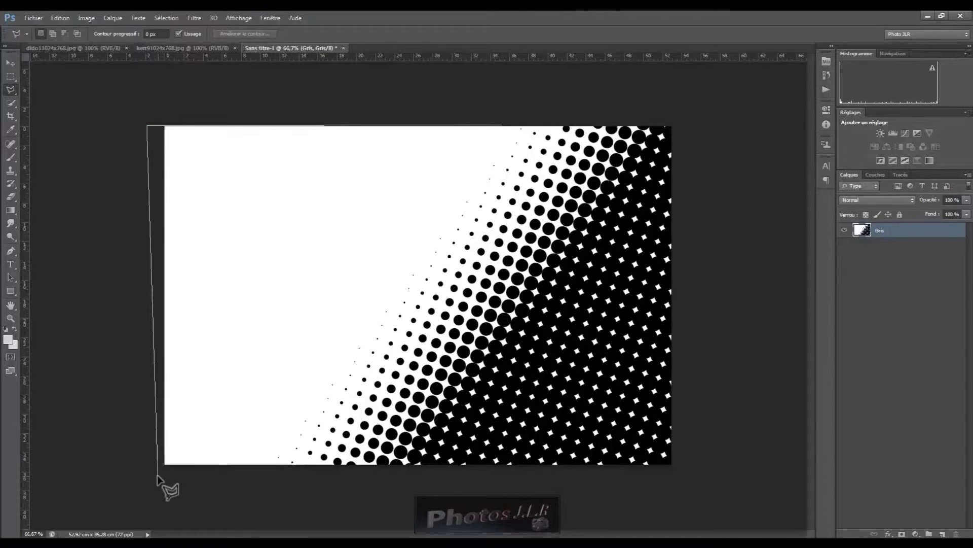
left_click(303, 473)
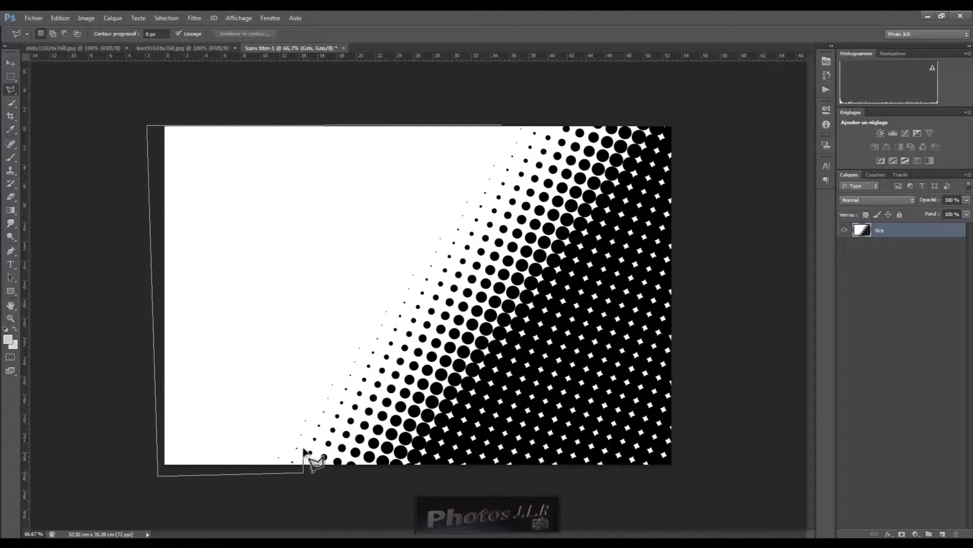
left_click(312, 431)
left_click(323, 432)
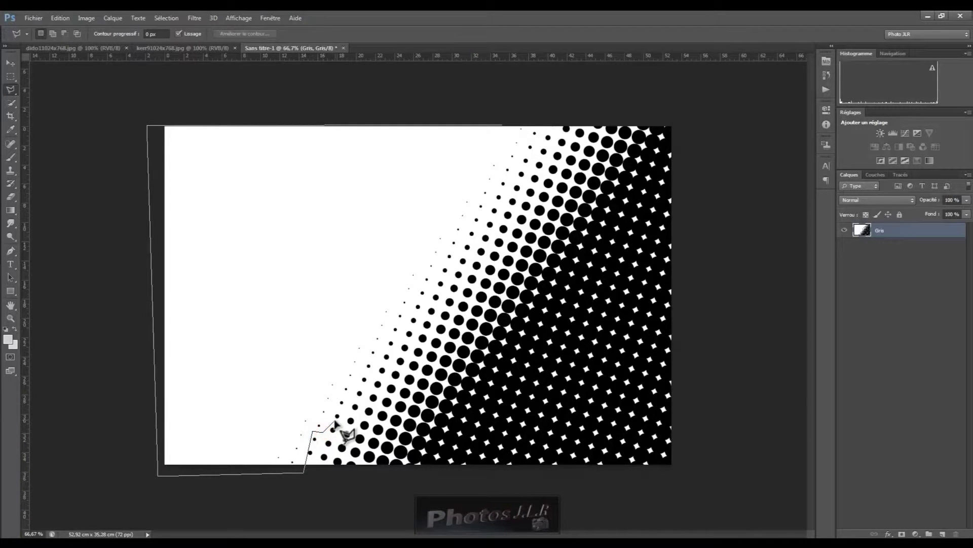
left_click(337, 418)
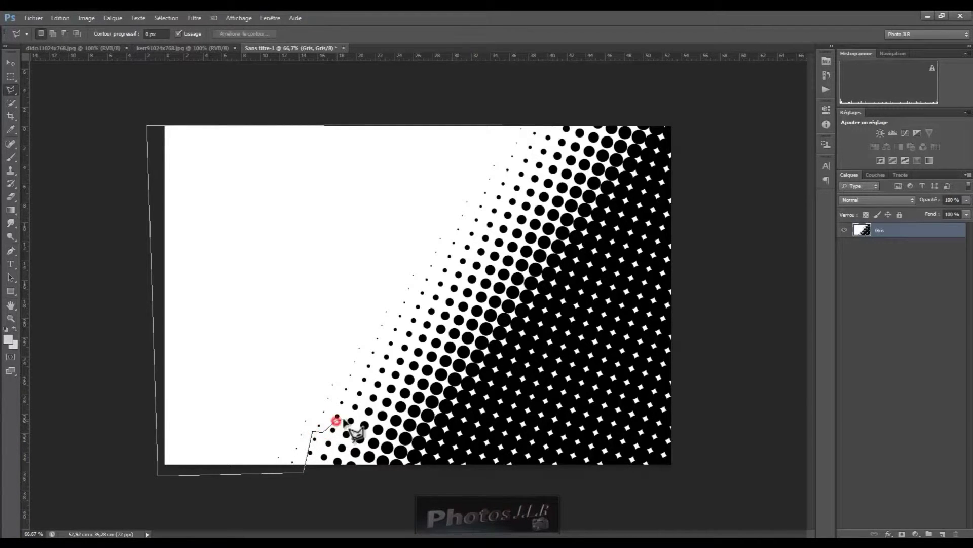
left_click(358, 386)
left_click(371, 387)
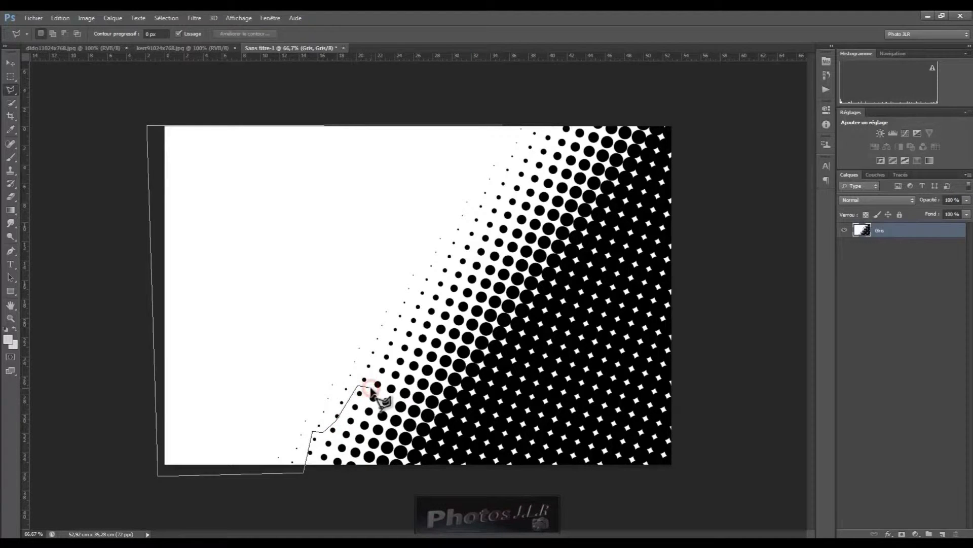
left_click(384, 351)
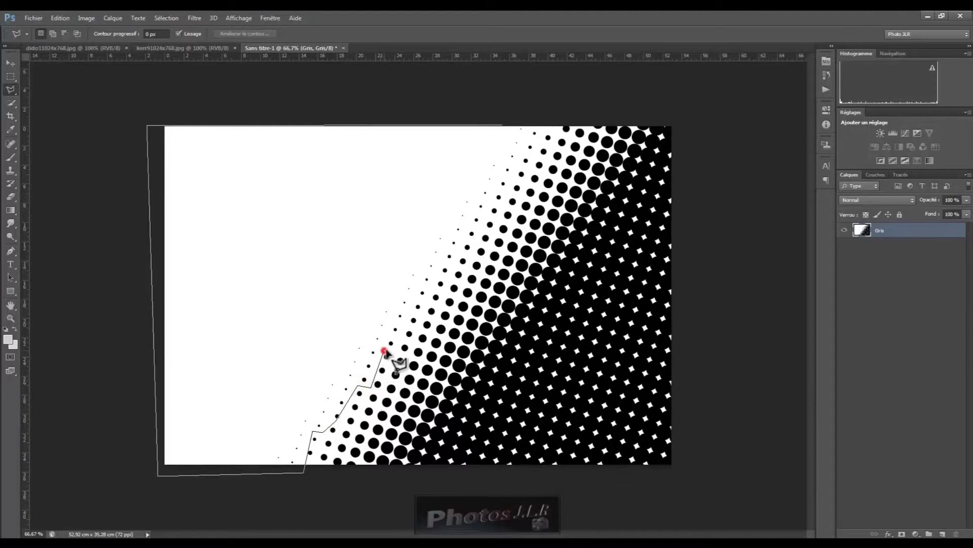
left_click(397, 350)
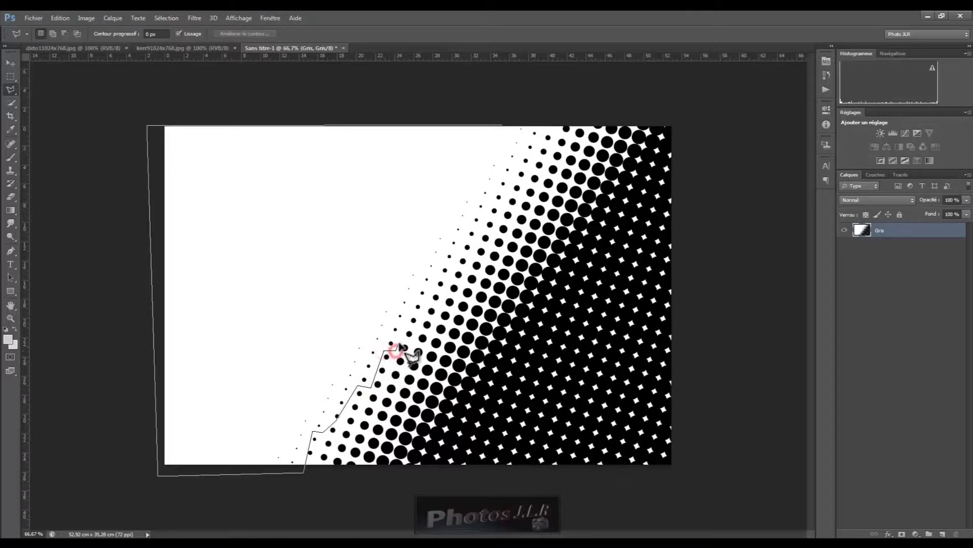
left_click(411, 311)
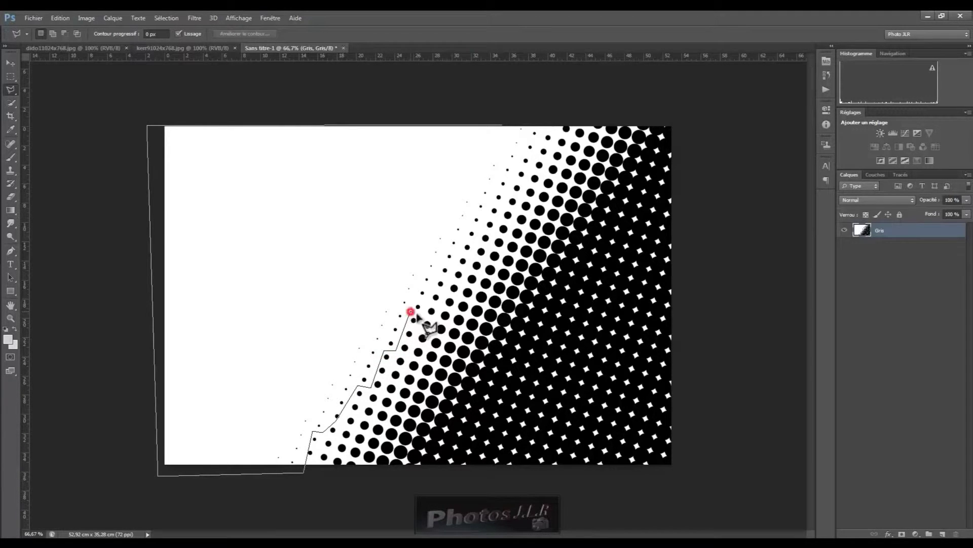
left_click(423, 314)
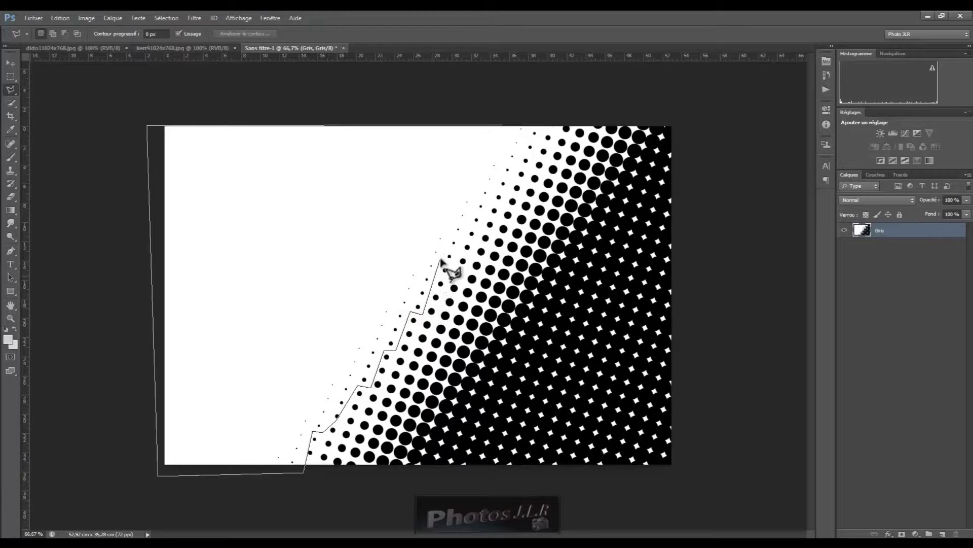
left_click(446, 250)
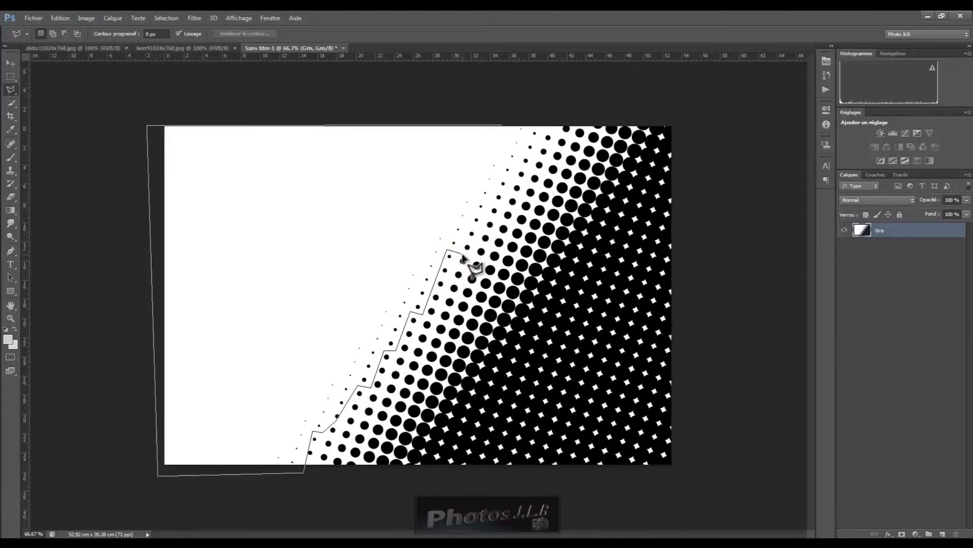
left_click(469, 254)
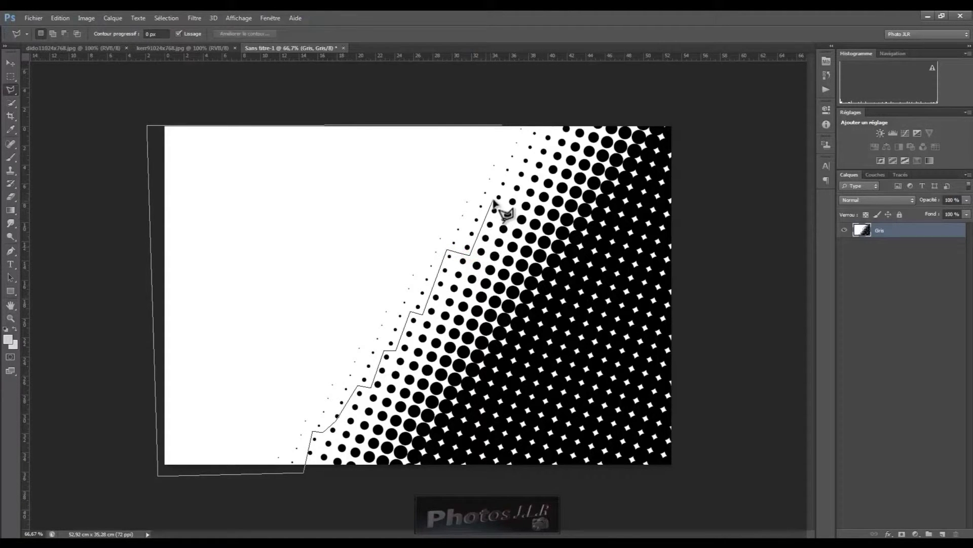
left_click(496, 183)
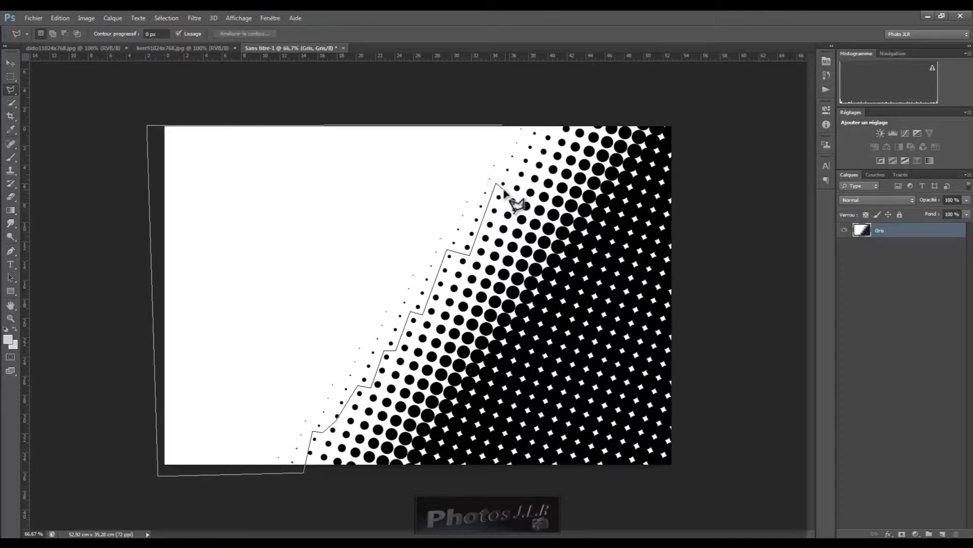
left_click(503, 187)
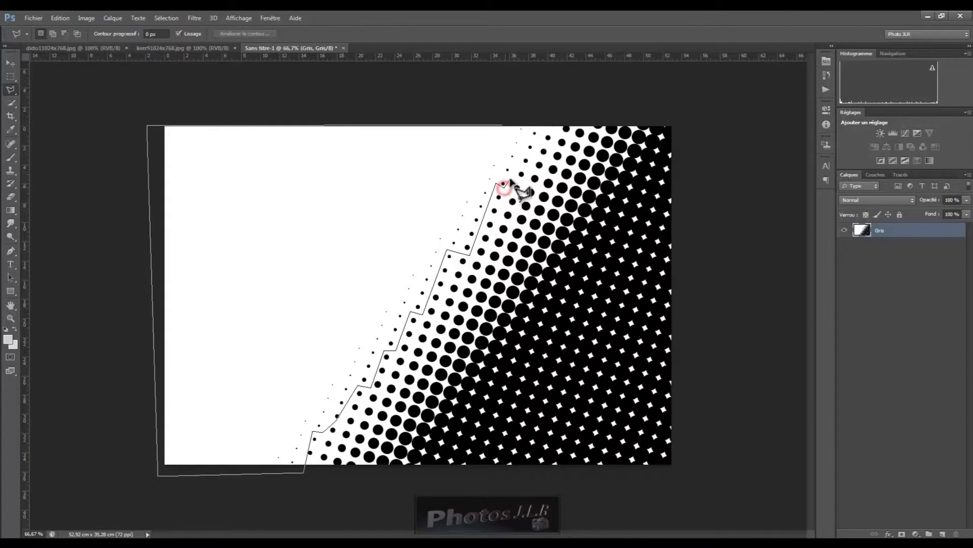
left_click(513, 169)
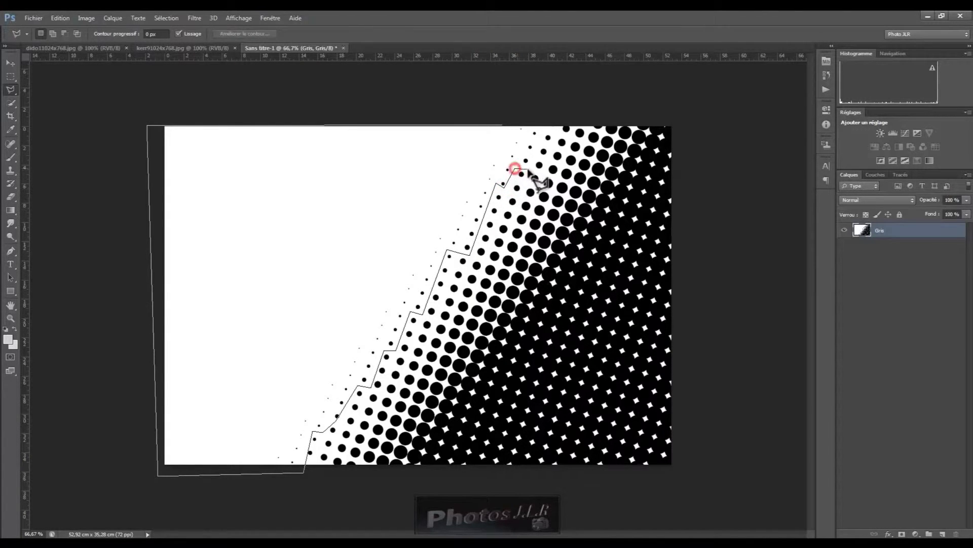
left_click(529, 168)
left_click(544, 126)
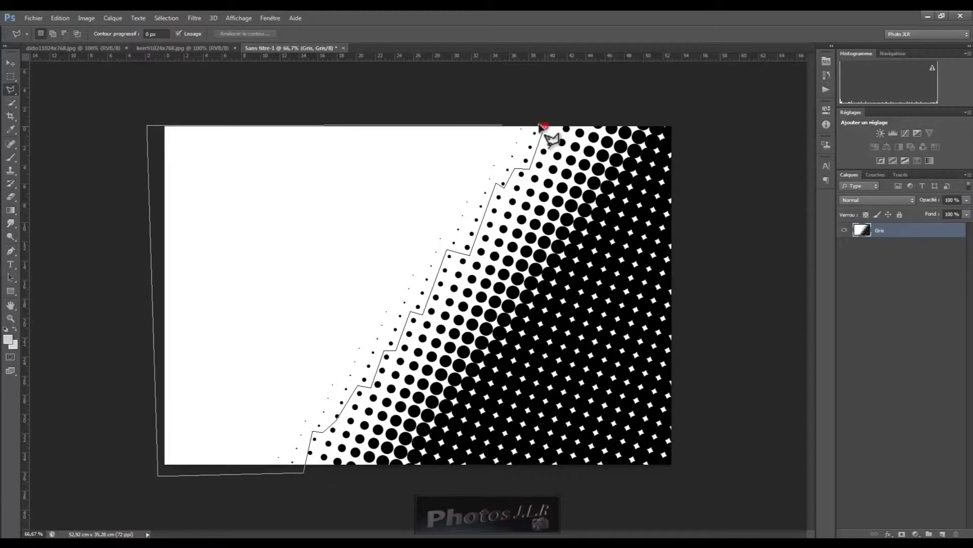
left_click(501, 128)
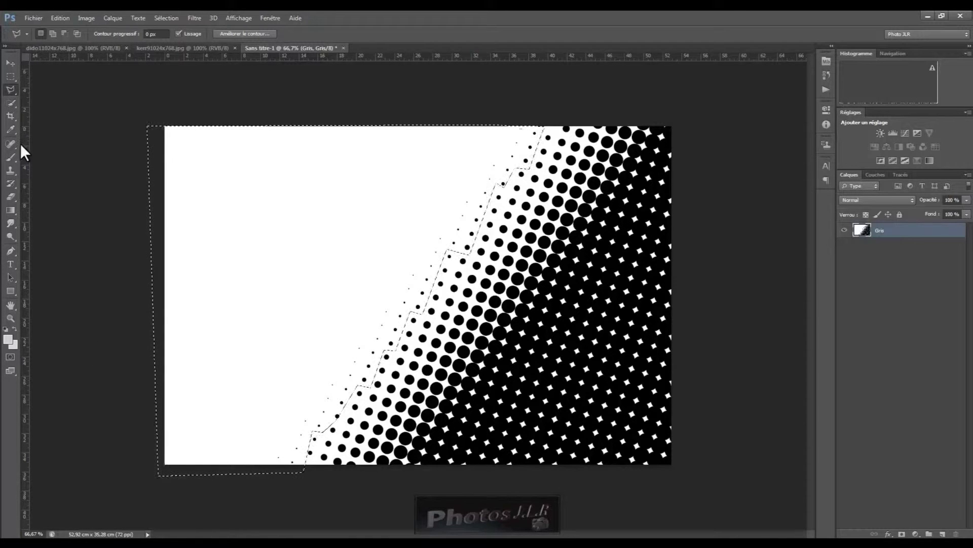
- Paint the selected area white with the Brush to cover the smallest dots, and deselect it
left_click(11, 158)
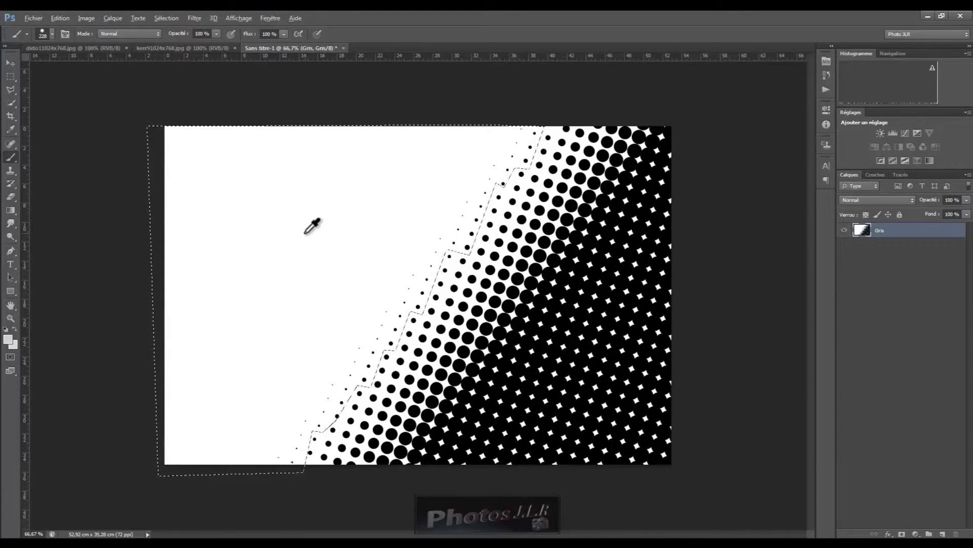
mouse_move(258, 472)
left_mouse_down()
mouse_move(339, 352)
mouse_move(368, 378)
mouse_move(362, 389)
mouse_move(528, 119)
mouse_move(418, 314)
left_mouse_up()
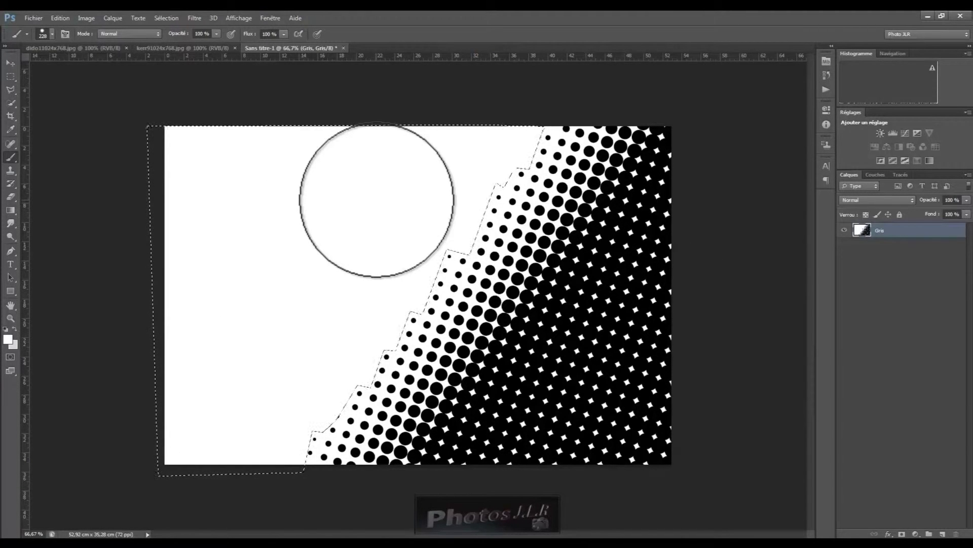
key("ctrl+d")
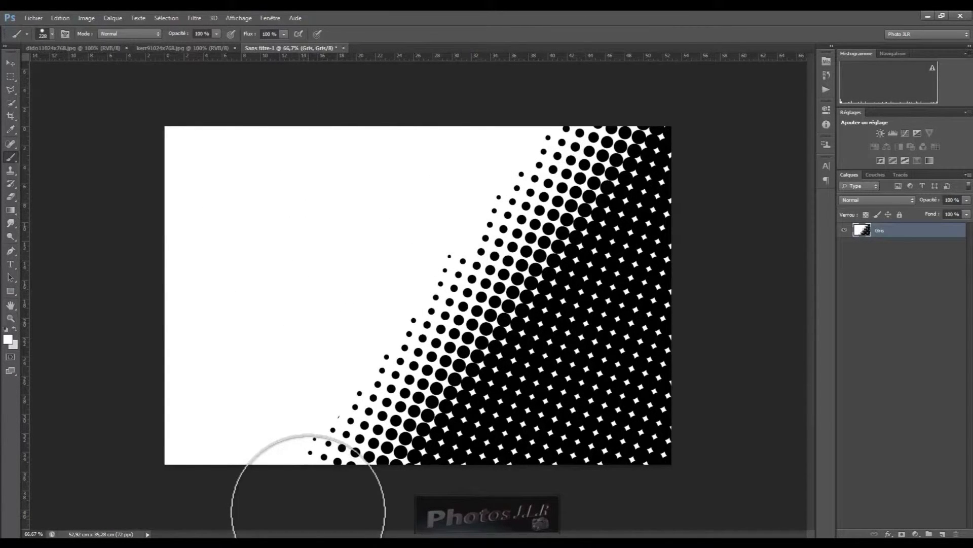
- Select all the black parts of the halftone pattern with Plage de couleurs, sampling black from the image
left_click(165, 19)
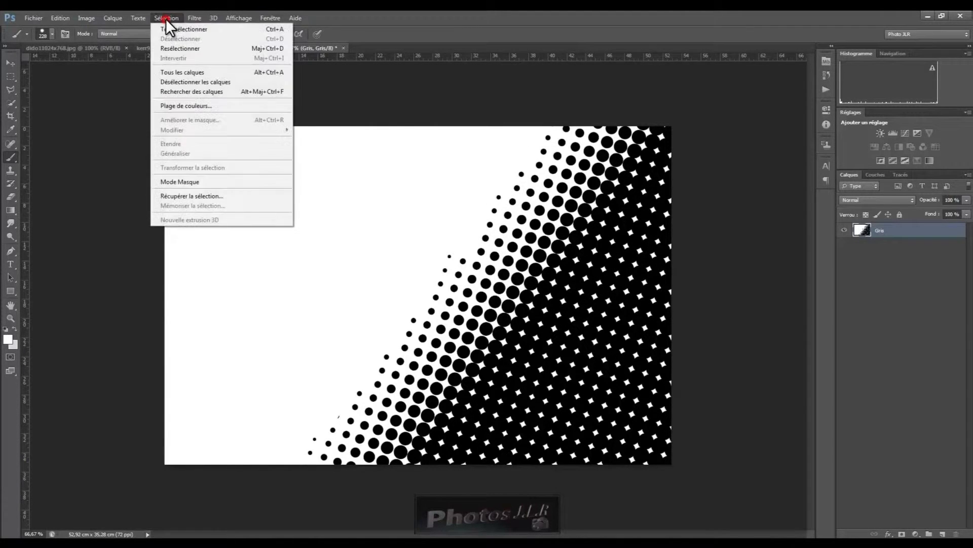
left_click(175, 105)
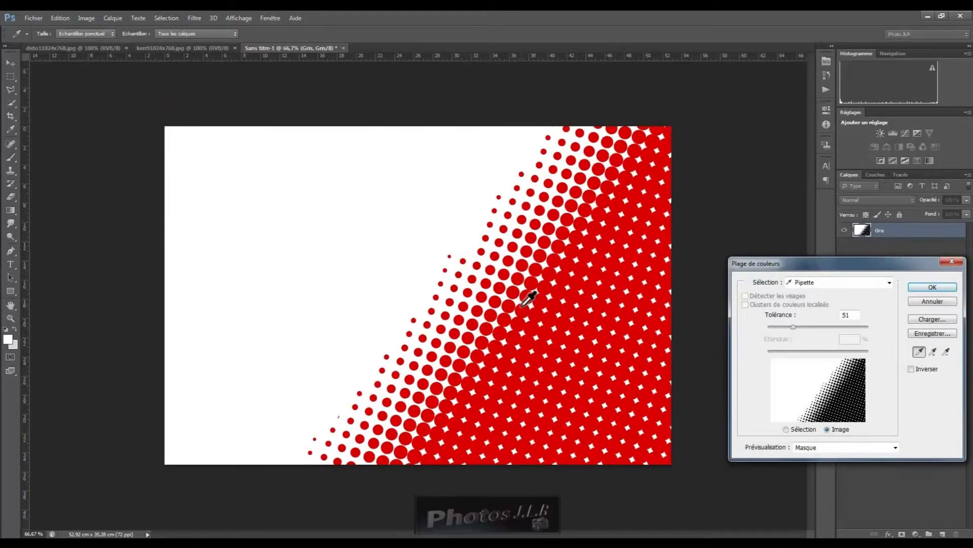
left_click(509, 305)
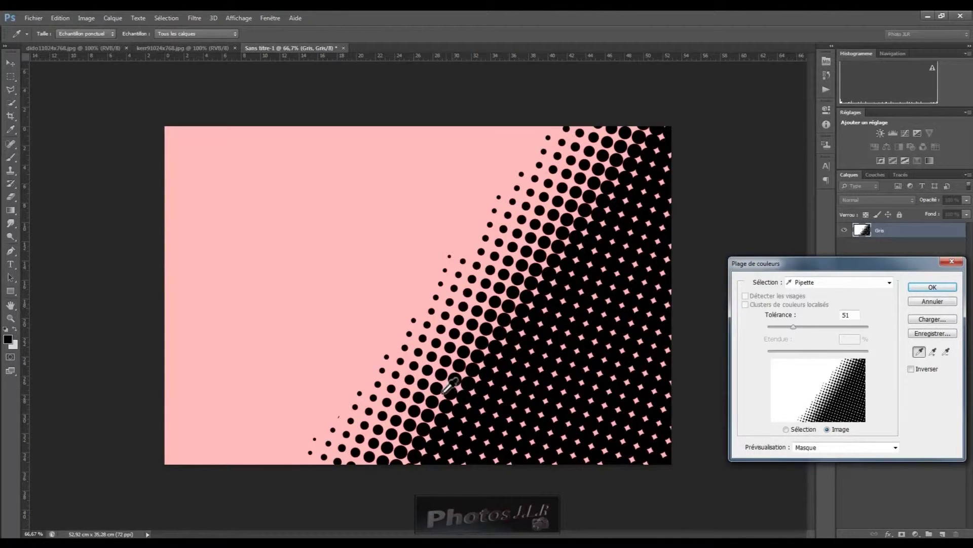
left_click(933, 287)
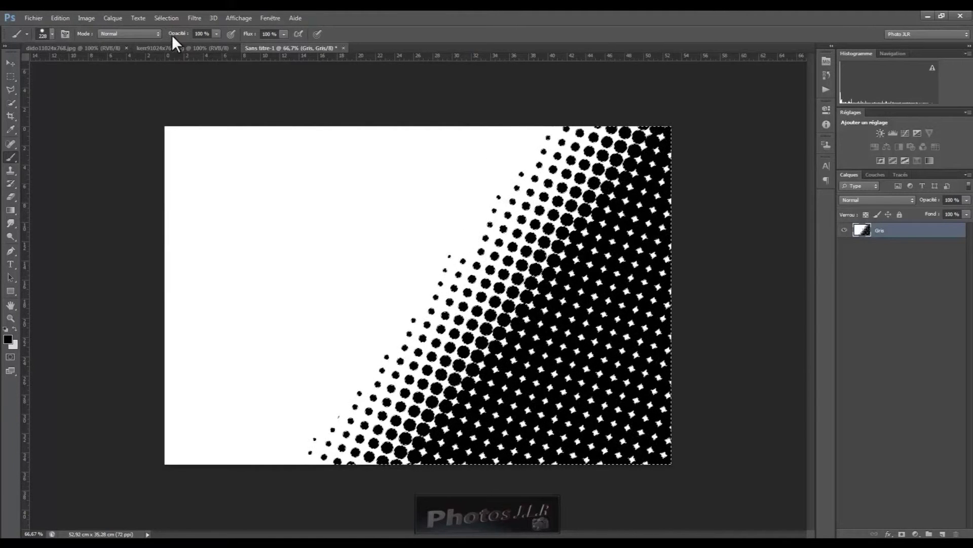
- Copy the selected pattern into the kerr91024x768.jpg image as a new layer and shift it slightly left and up
left_click(181, 48)
left_click(10, 62)
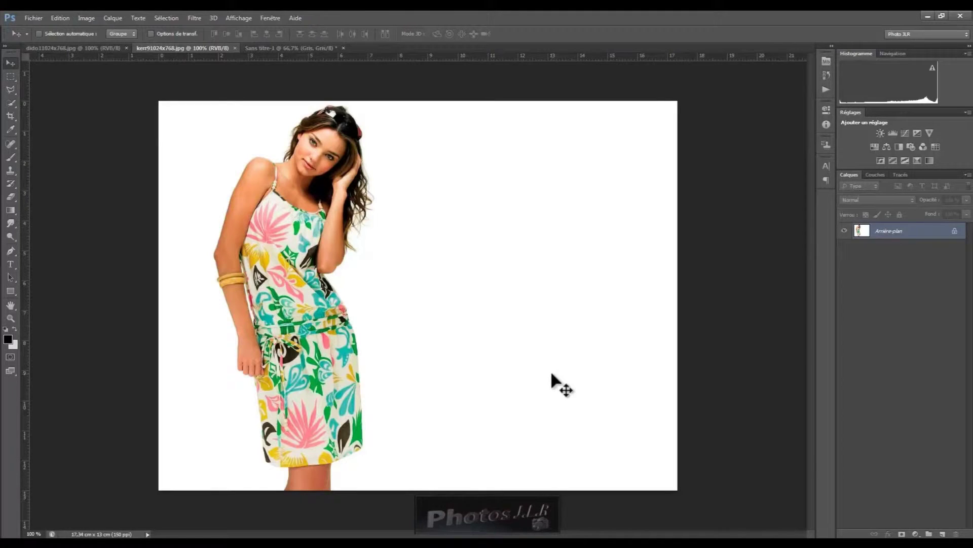
key("ctrl+v")
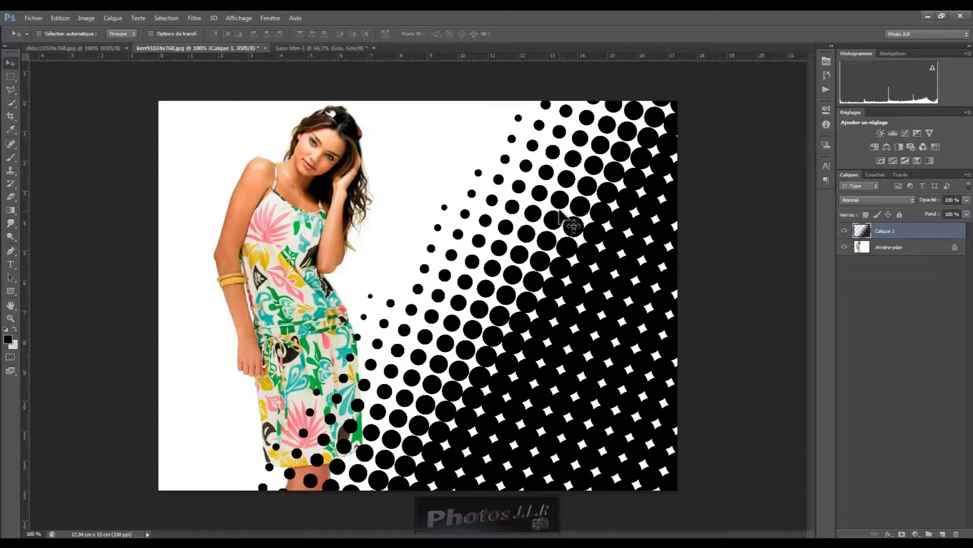
left_click_drag(568, 248, 545, 246)
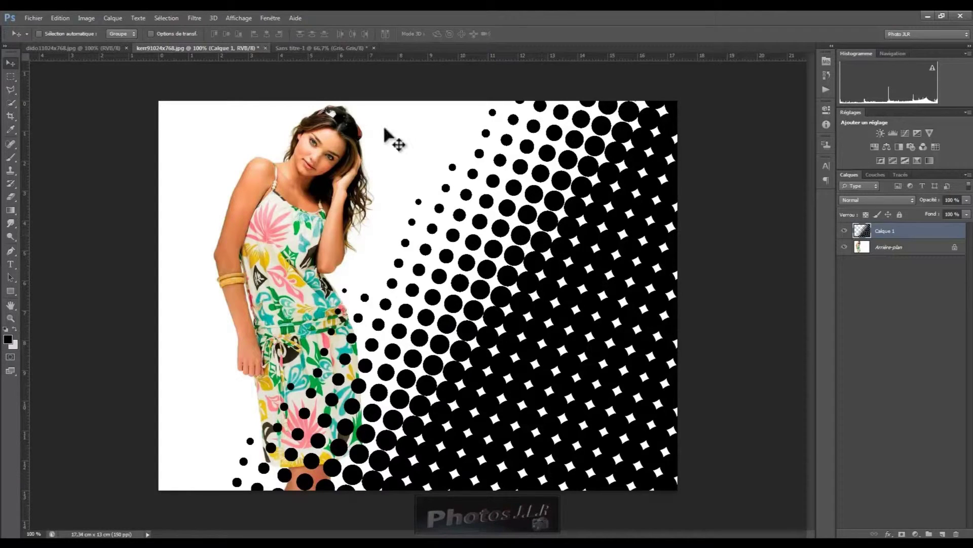
- Set the foreground colour to the salmon pink f88c8c
left_click(7, 339)
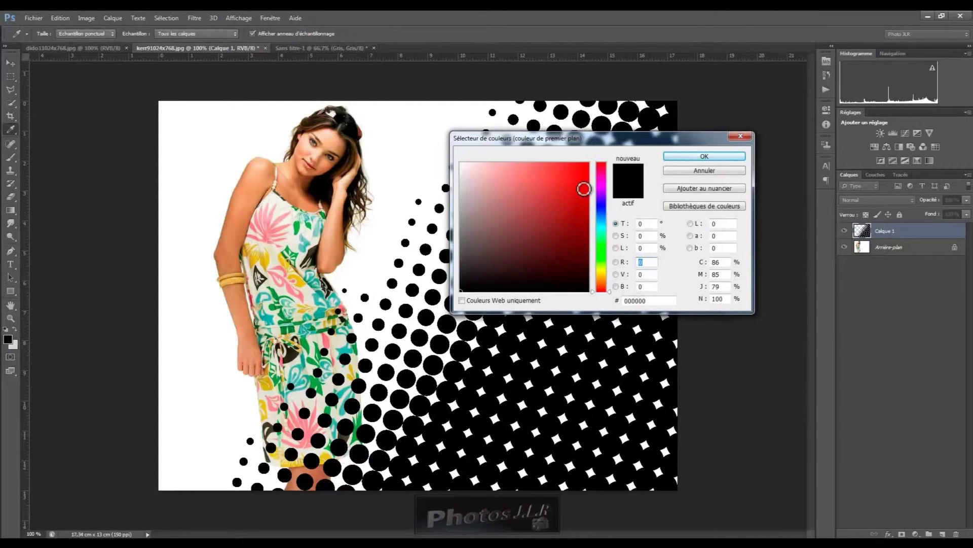
mouse_move(582, 170)
left_mouse_down()
mouse_move(540, 176)
mouse_move(516, 165)
left_mouse_up()
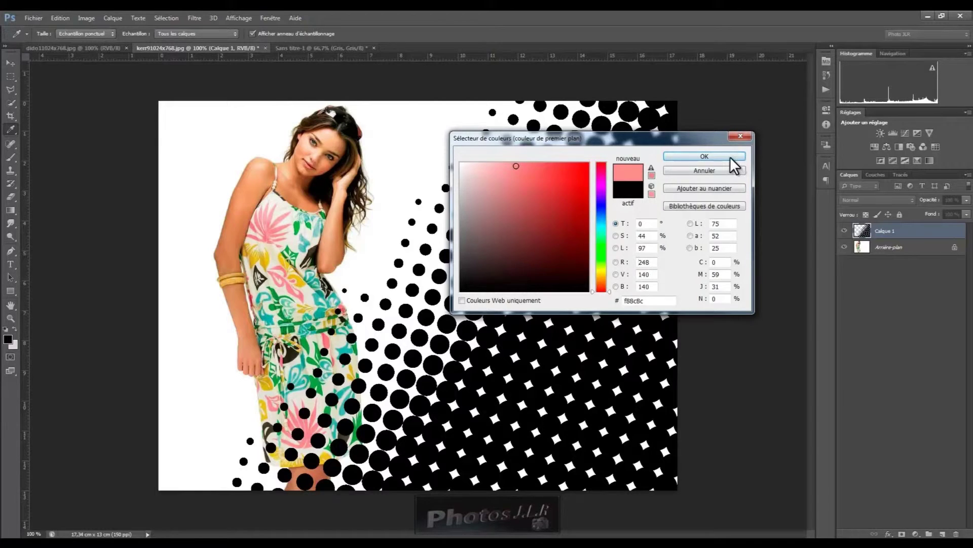
left_click(731, 157)
key("v")
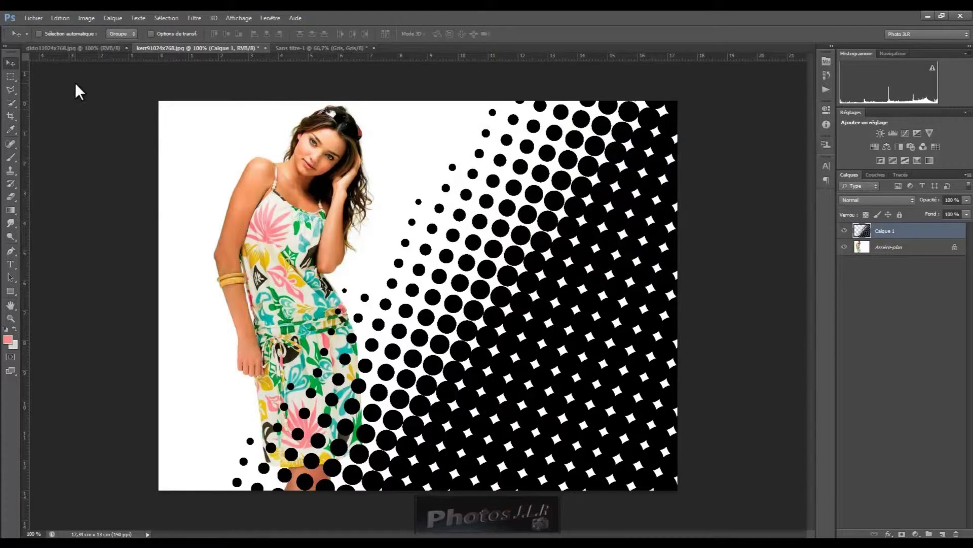
- Try a broad pink brush stroke across the dots on the Calque 1 layer, and undo it
left_click(10, 157)
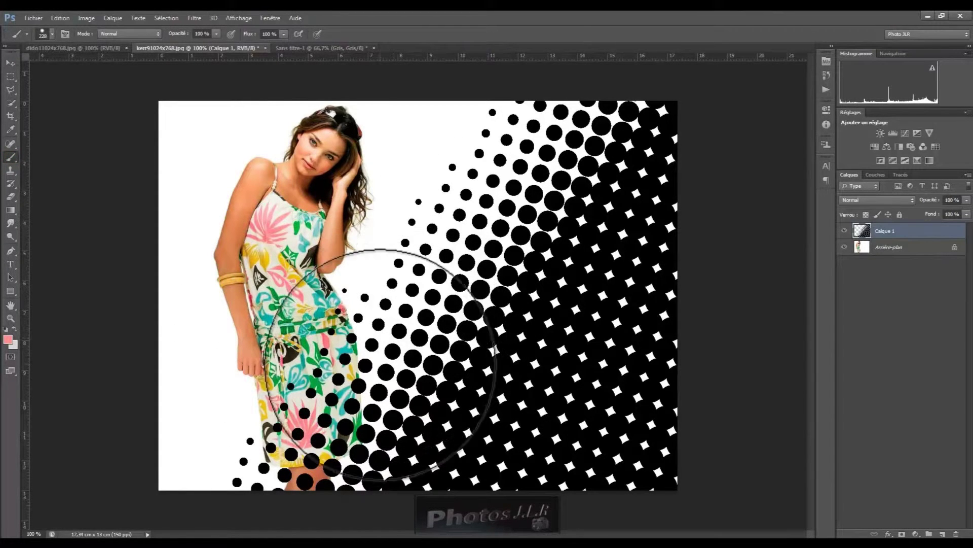
left_click_drag(355, 381, 456, 310)
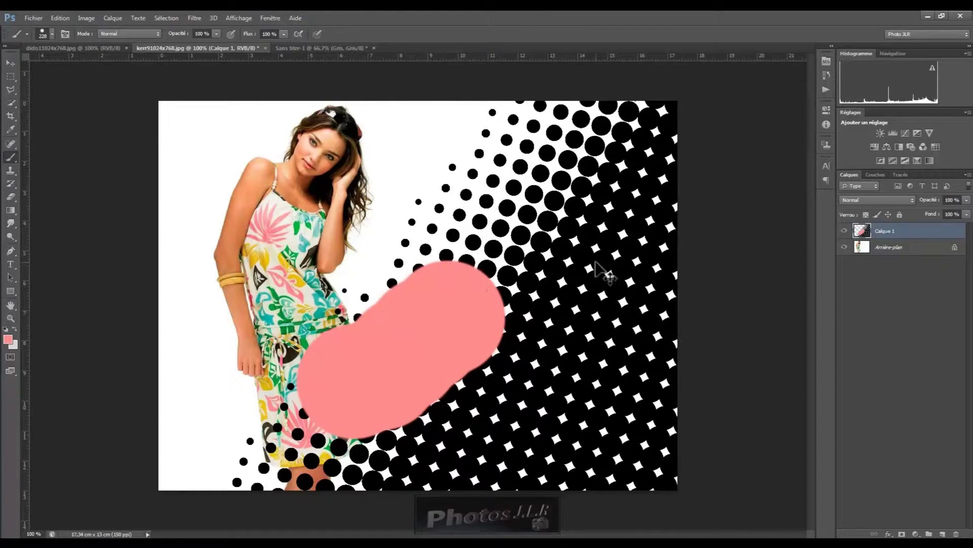
key("ctrl+z")
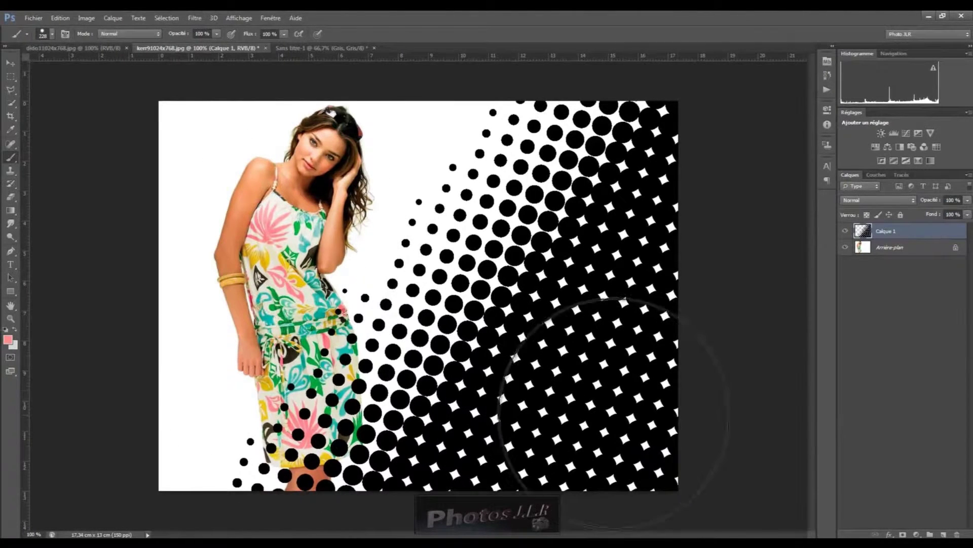
- Hide the Arrière-plan layer
left_click(845, 247)
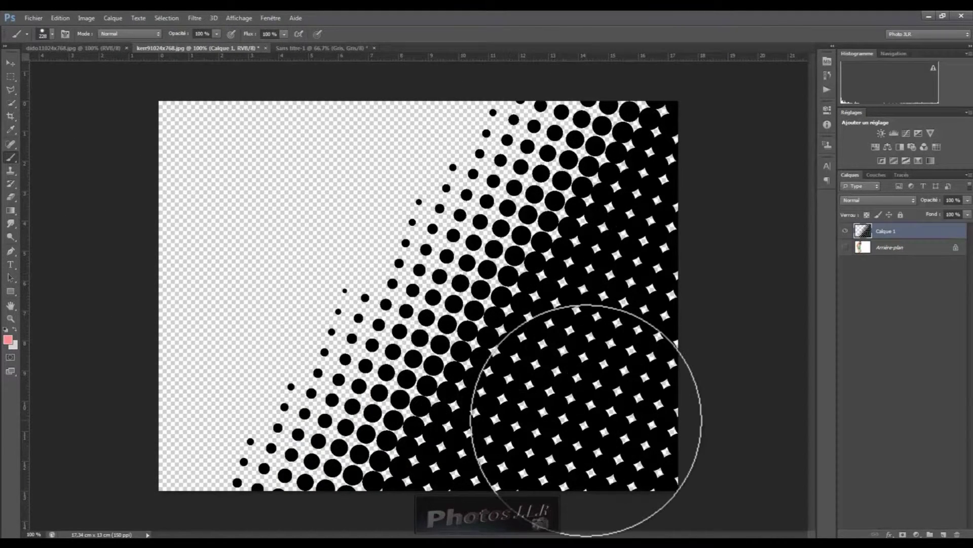
- Show the Arrière-plan layer and lock the transparent pixels of the Calque 1 layer
left_click(845, 247)
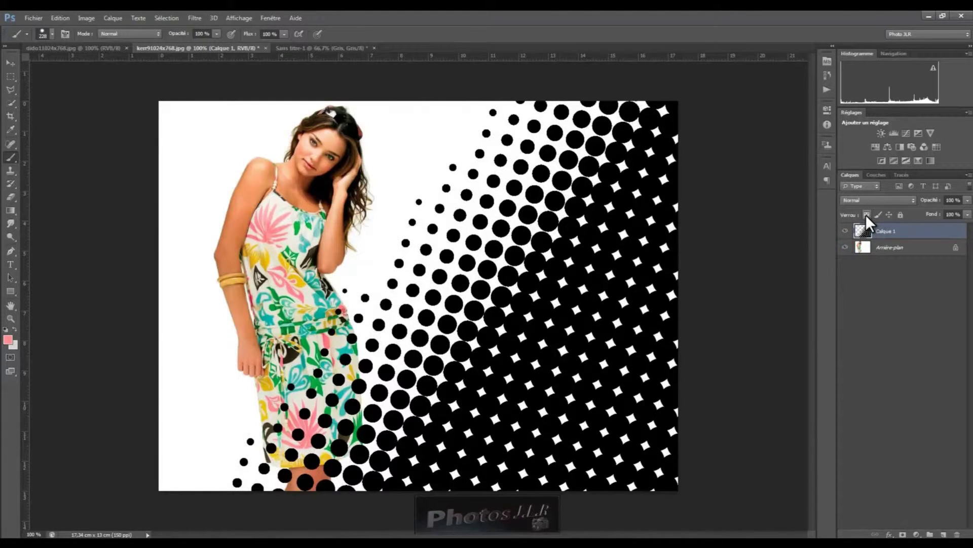
left_click(868, 215)
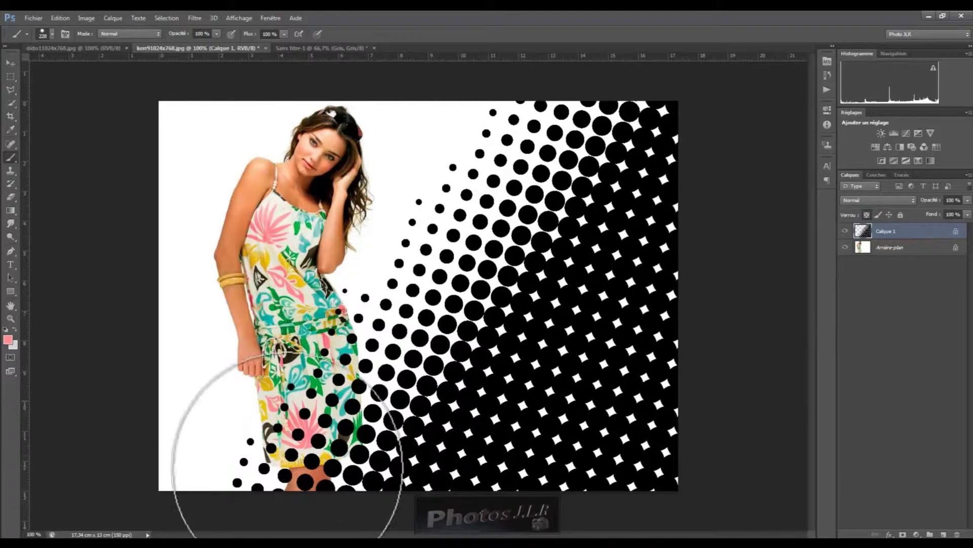
- Paint over the black halftone dots on Calque 1 with the large salmon pink brush, from the lower part of the pattern across it
left_click(283, 489)
mouse_move(421, 391)
left_mouse_down()
mouse_move(357, 382)
mouse_move(386, 345)
left_mouse_up()
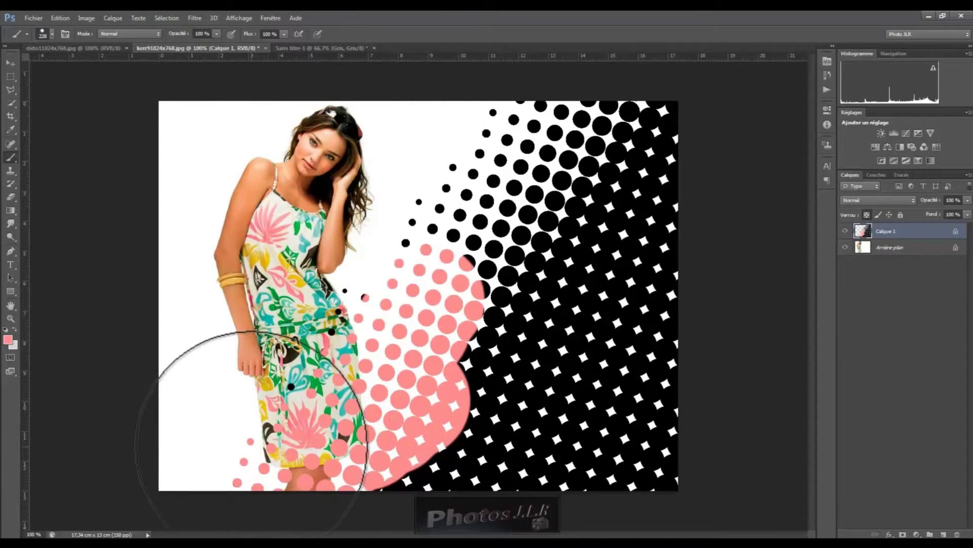
mouse_move(285, 411)
left_mouse_down()
mouse_move(509, 182)
mouse_move(525, 157)
mouse_move(517, 154)
mouse_move(556, 143)
mouse_move(492, 139)
mouse_move(693, 148)
mouse_move(466, 284)
mouse_move(489, 260)
mouse_move(510, 314)
mouse_move(514, 304)
mouse_move(434, 464)
mouse_move(391, 481)
mouse_move(705, 479)
mouse_move(708, 174)
mouse_move(644, 440)
mouse_move(625, 260)
mouse_move(543, 467)
left_mouse_up()
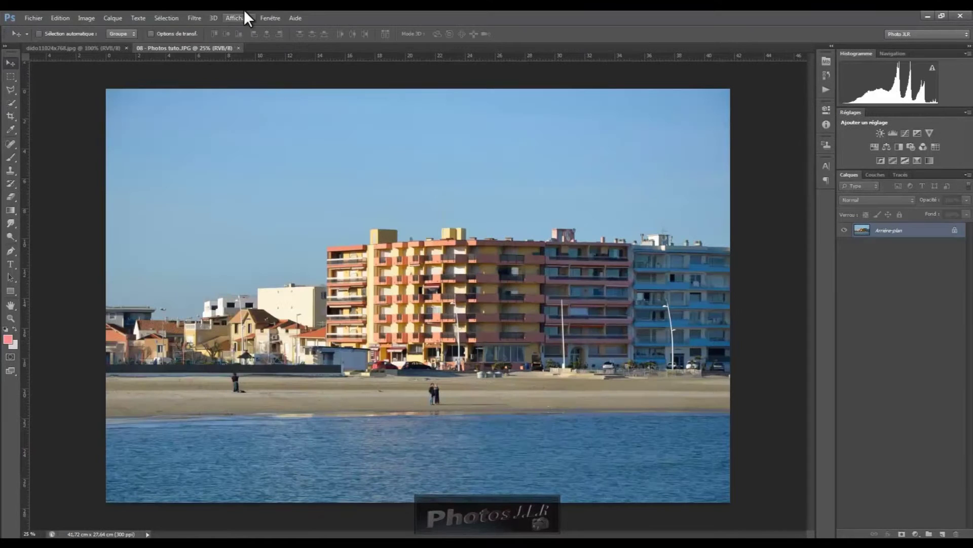
- Try the Facettes pixelation filter on the beachfront building photo, checking the rooftop detail up close, and undo it
left_click(197, 17)
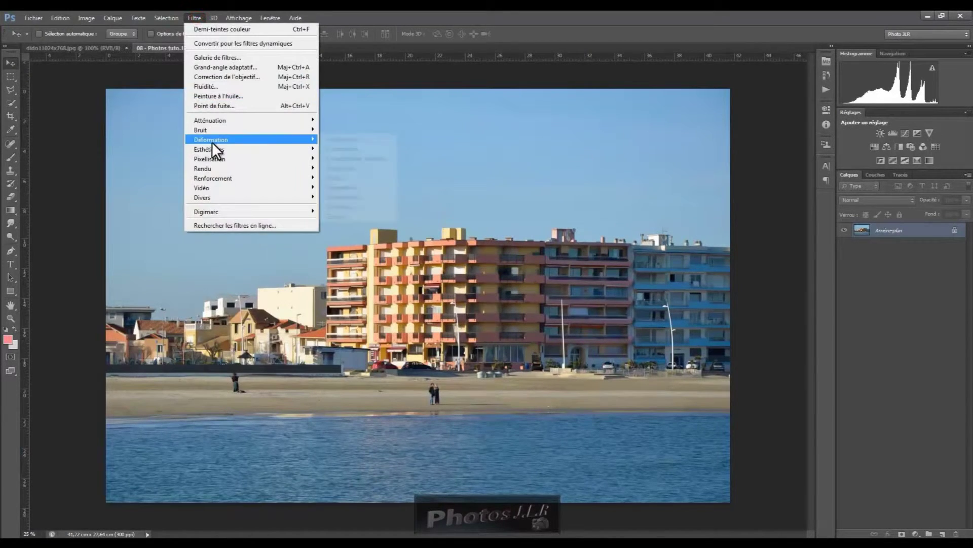
mouse_move(224, 157)
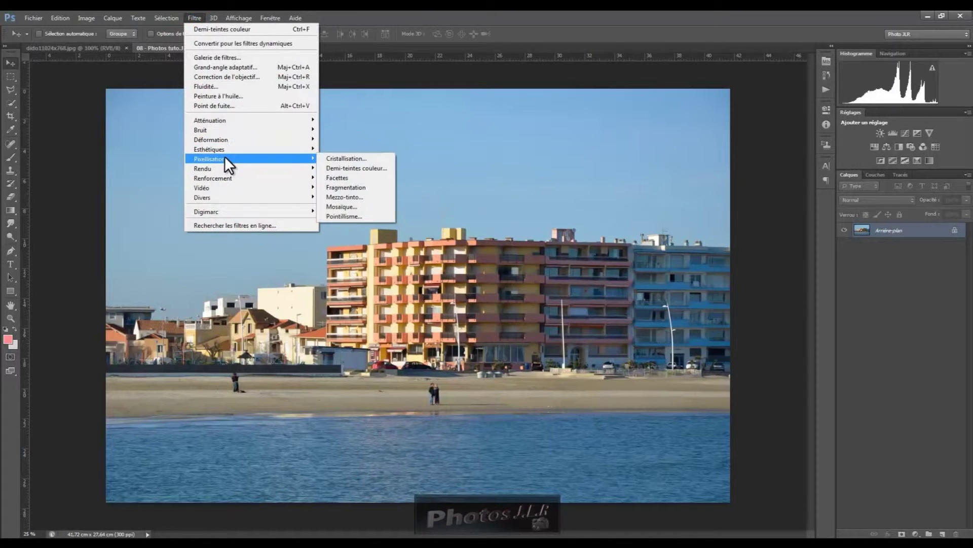
left_click(336, 178)
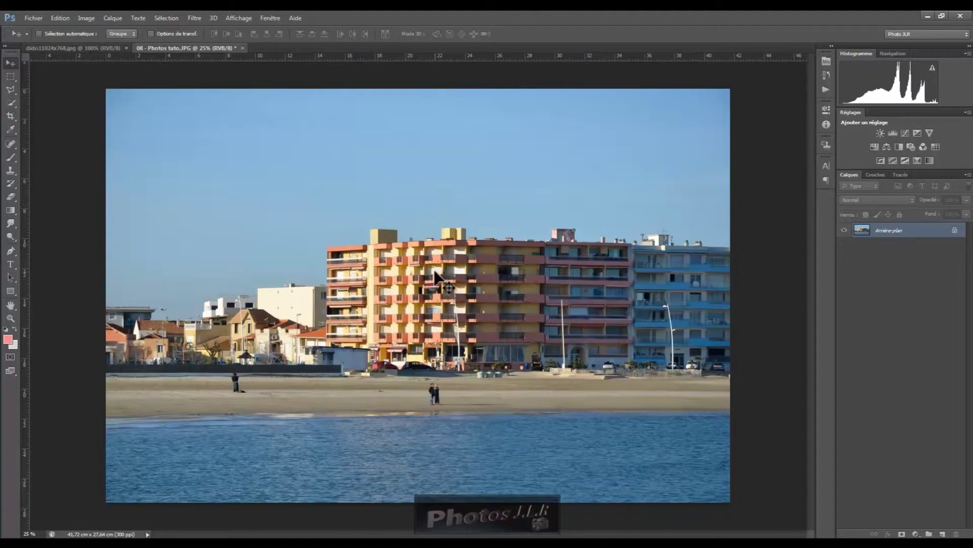
scroll(432, 263, "up", 2)
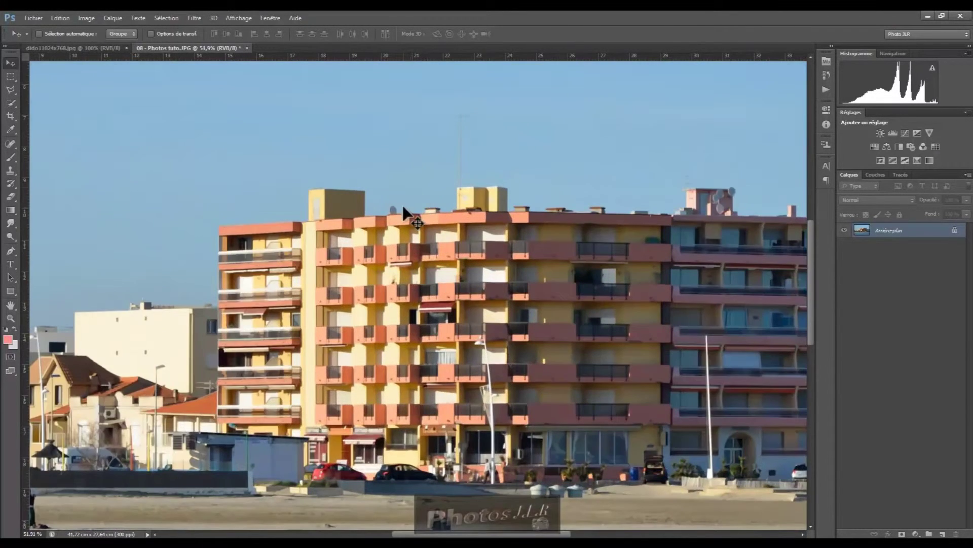
scroll(409, 216, "up", 1)
scroll(403, 209, "up", 4)
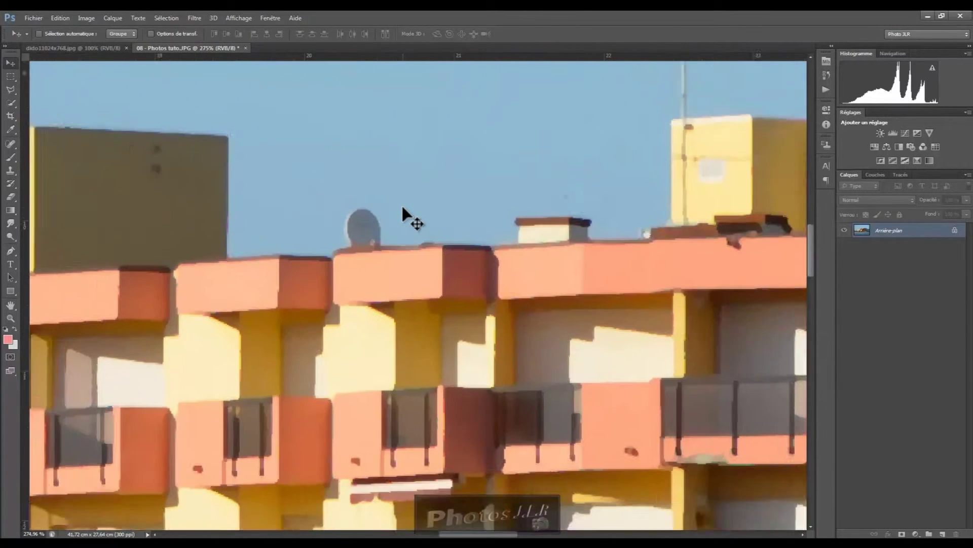
scroll(403, 208, "up", 1)
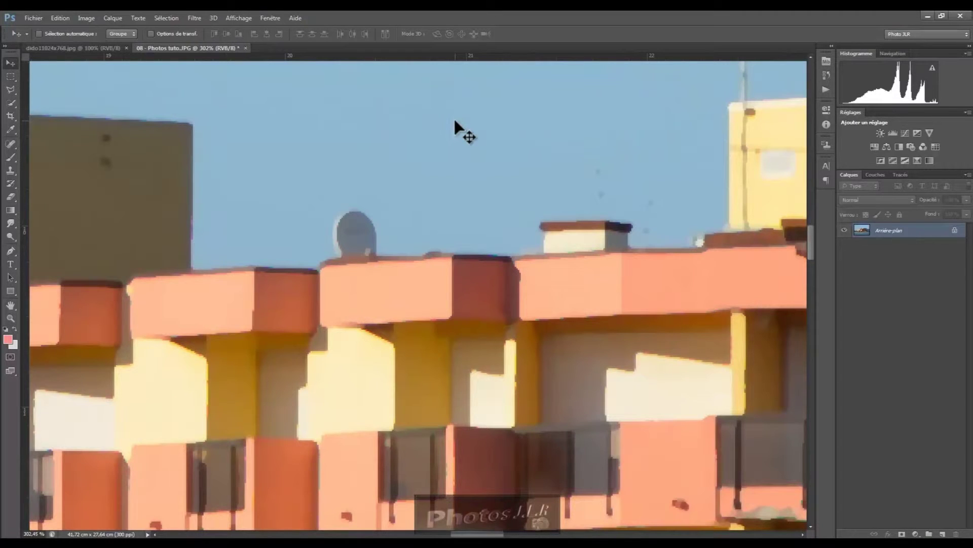
key("ctrl+z")
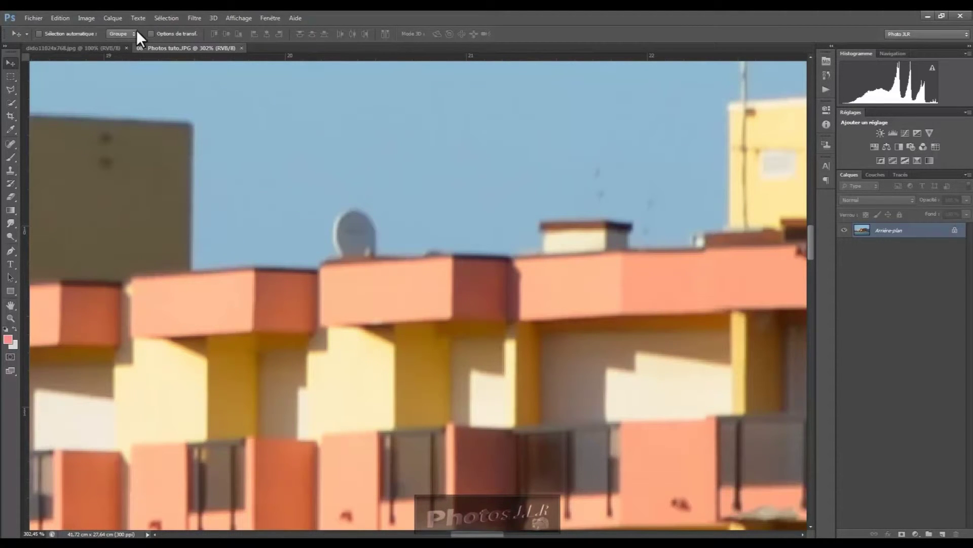
- Apply the Facettes pixelation filter to the beachfront photo and check the result from close-up to the wider view
left_click(197, 18)
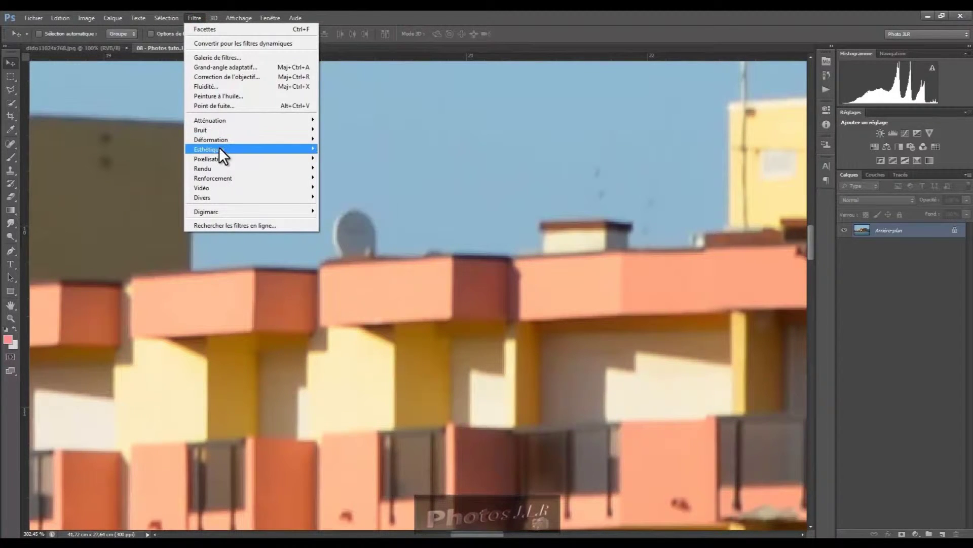
mouse_move(242, 158)
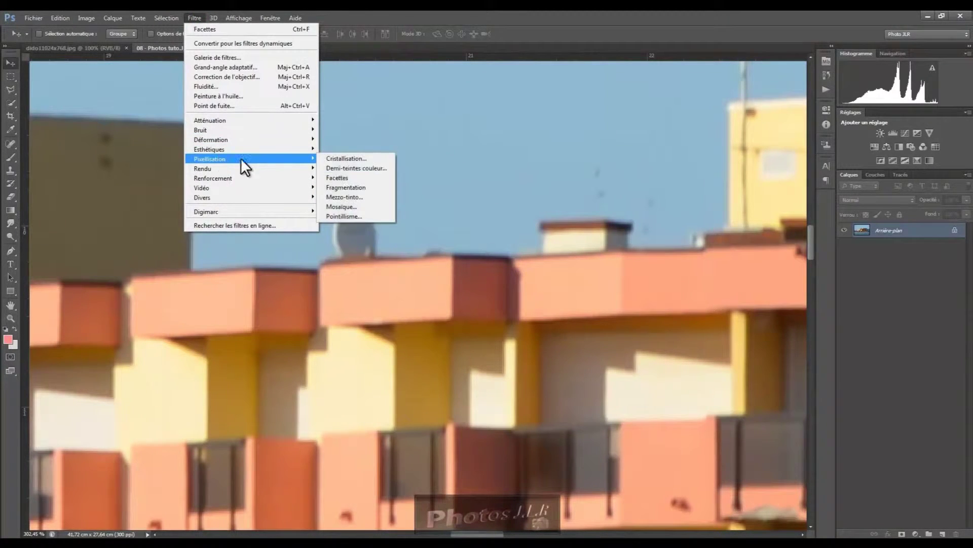
left_click(339, 178)
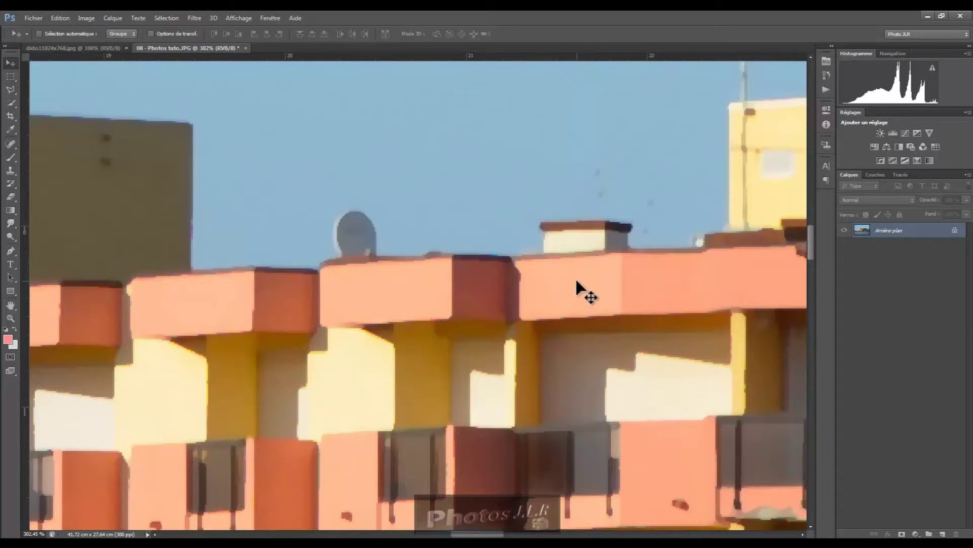
scroll(577, 282, "down", 6)
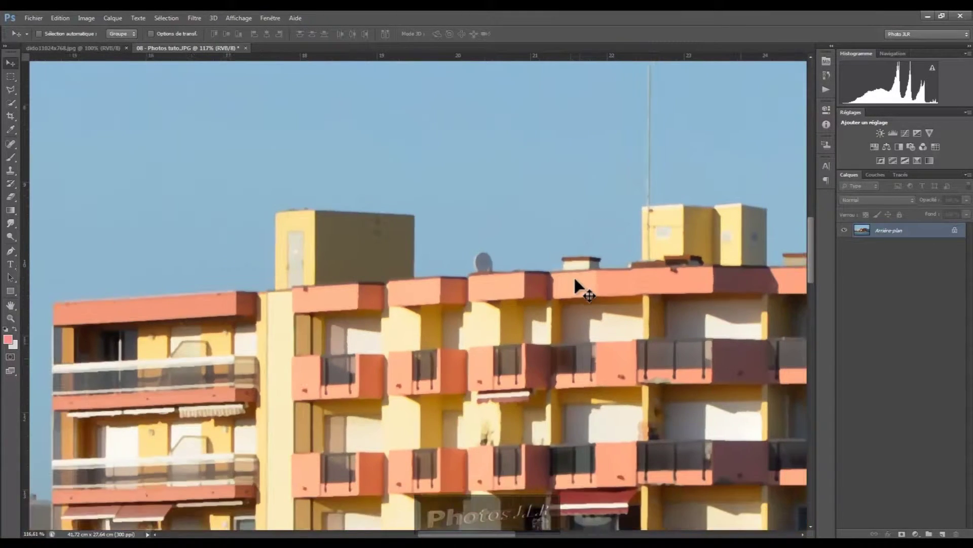
scroll(576, 280, "down", 6)
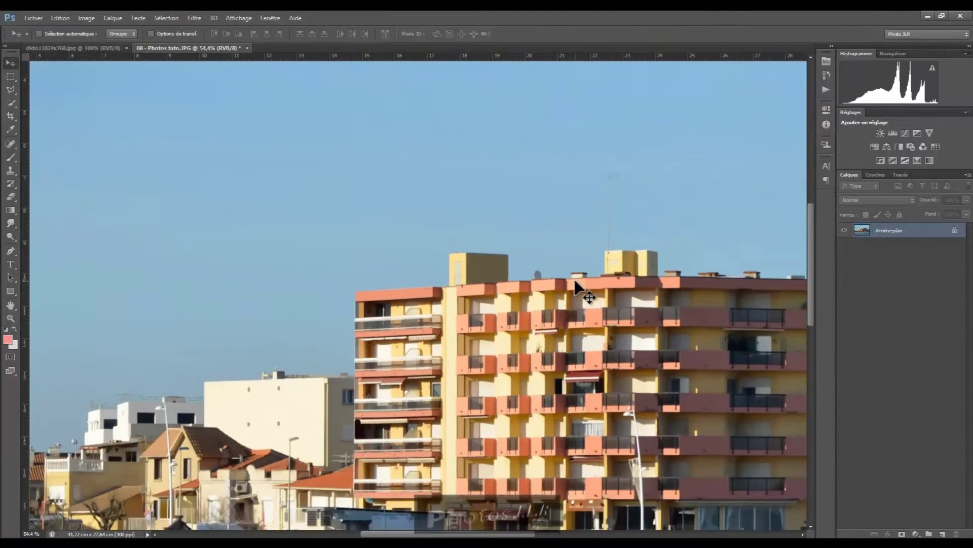
scroll(576, 282, "down", 4)
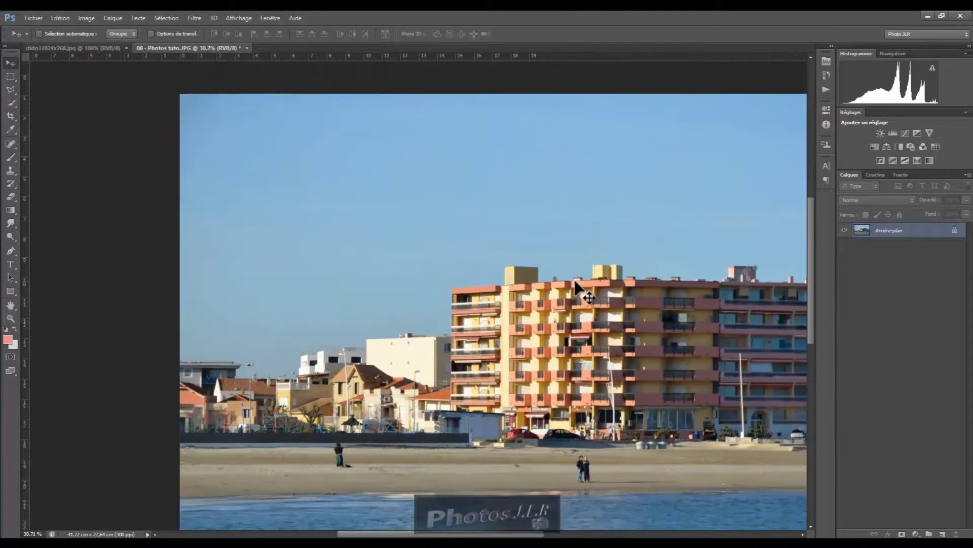
scroll(464, 258, "down", 1)
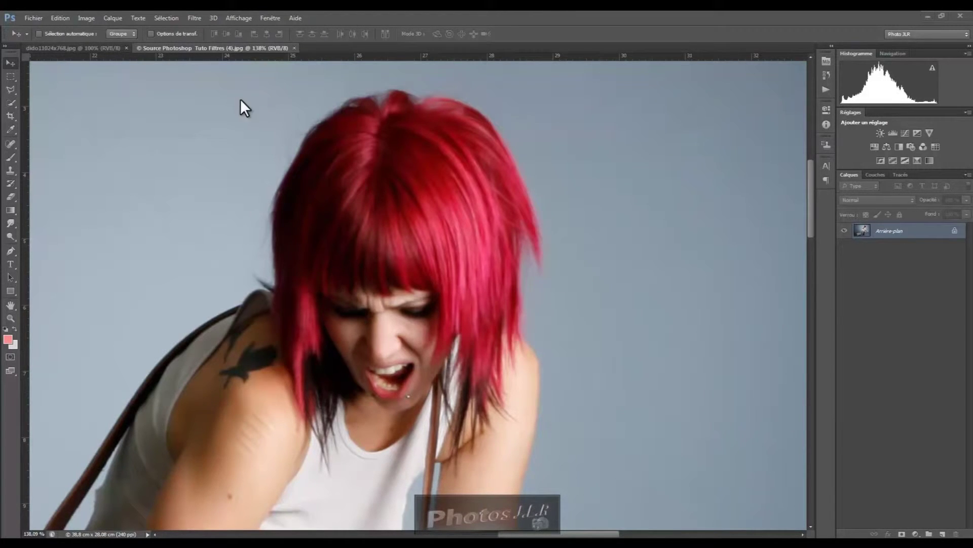
- Apply the Fragmentation pixelation filter to the photo of the red-haired guitarist and check it on the whole image
left_click(194, 17)
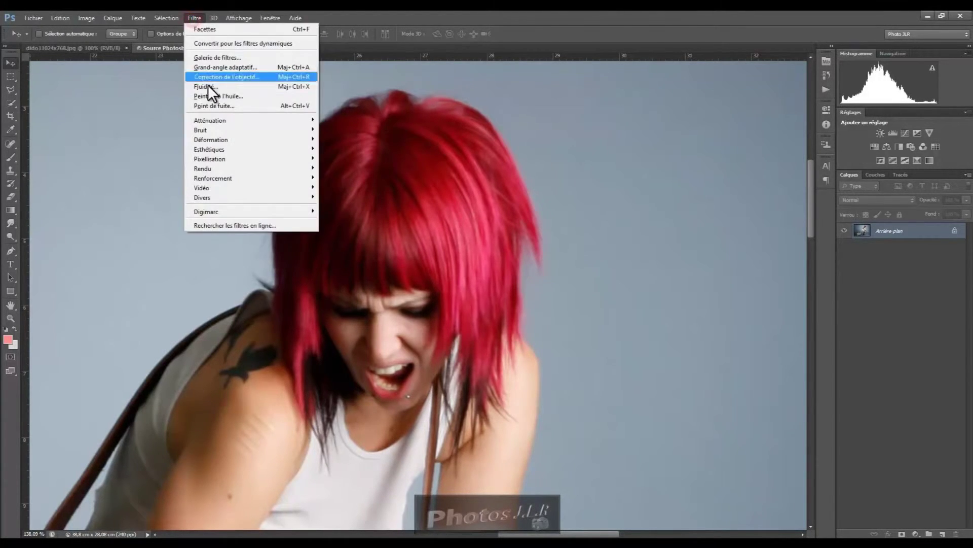
mouse_move(215, 160)
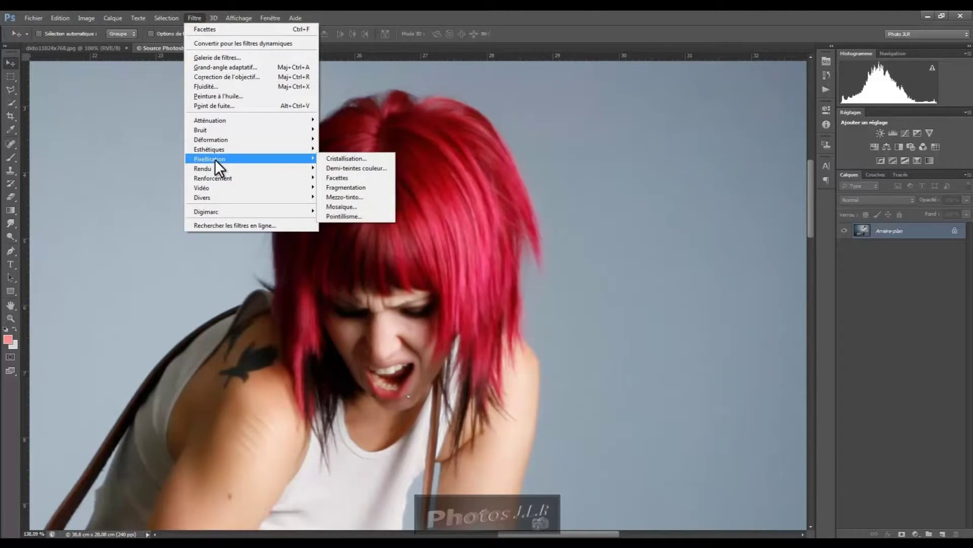
left_click(349, 187)
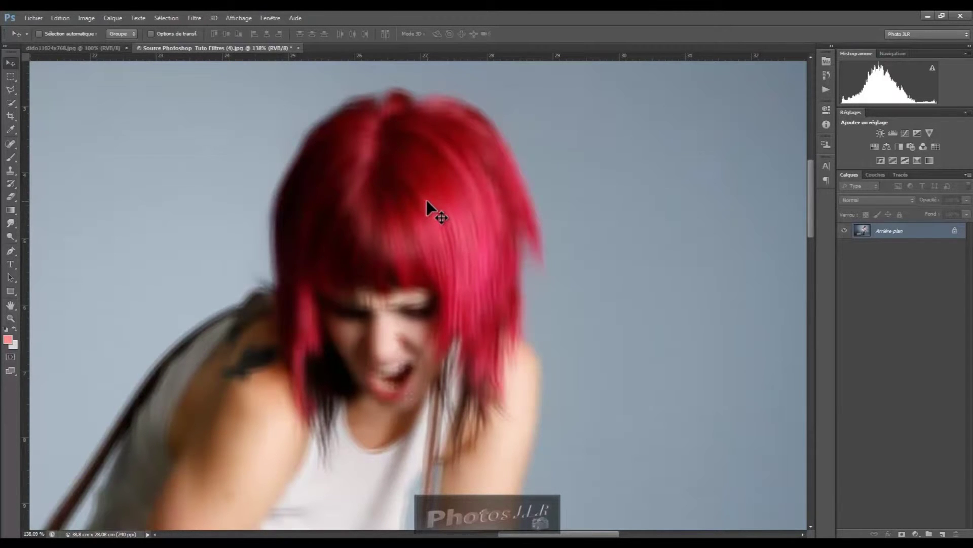
scroll(427, 198, "down", 5)
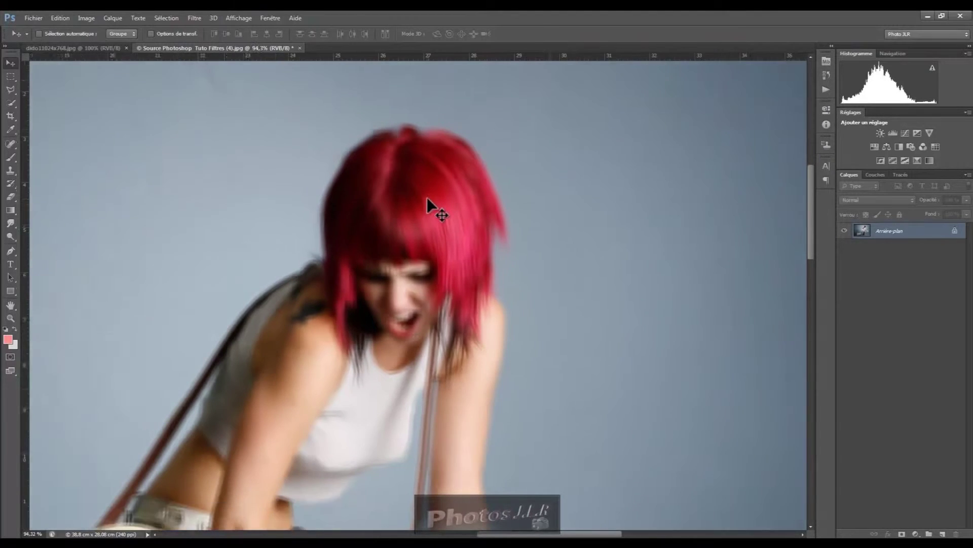
scroll(427, 197, "down", 4)
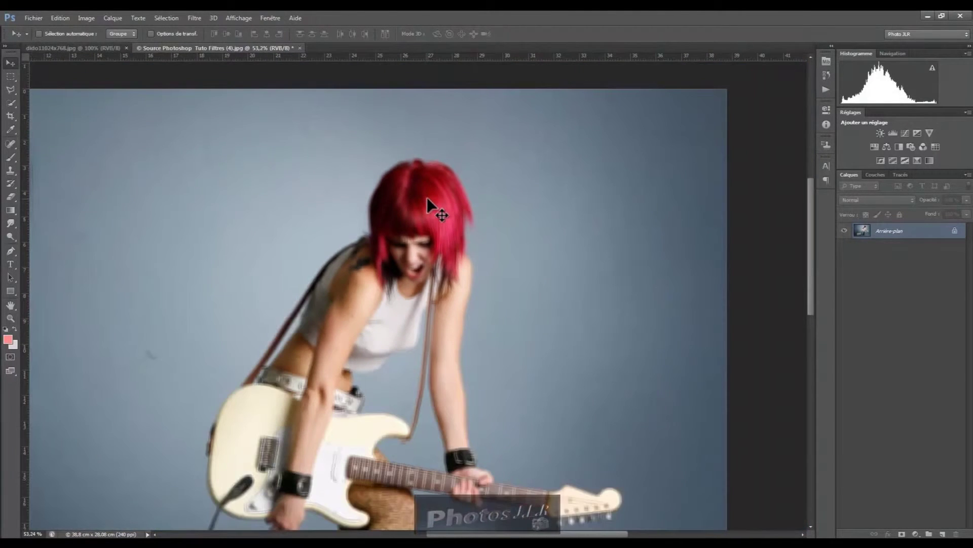
scroll(427, 199, "down", 2)
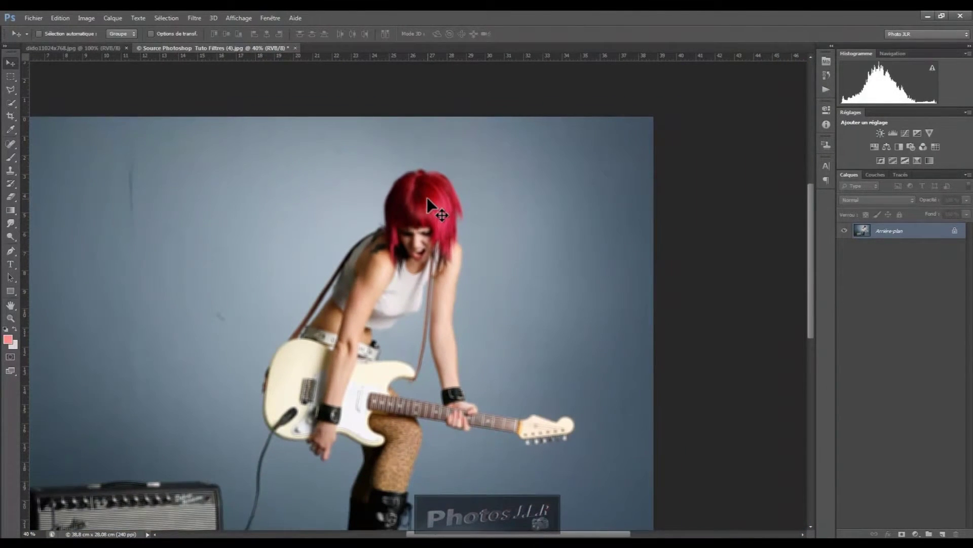
scroll(427, 196, "down", 2)
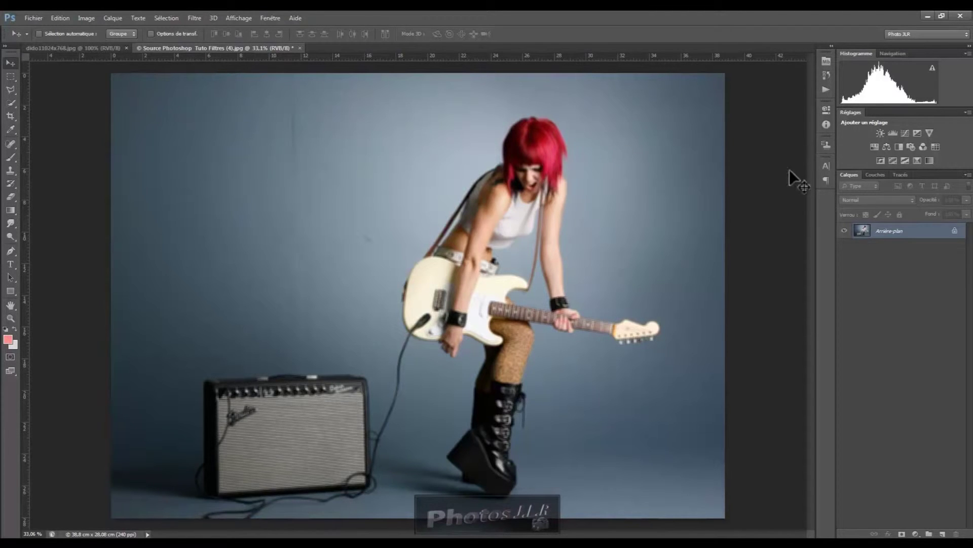
- Compare the guitarist photo with and without the Fragmentation effect by undoing and redoing the filter
key("ctrl+z")
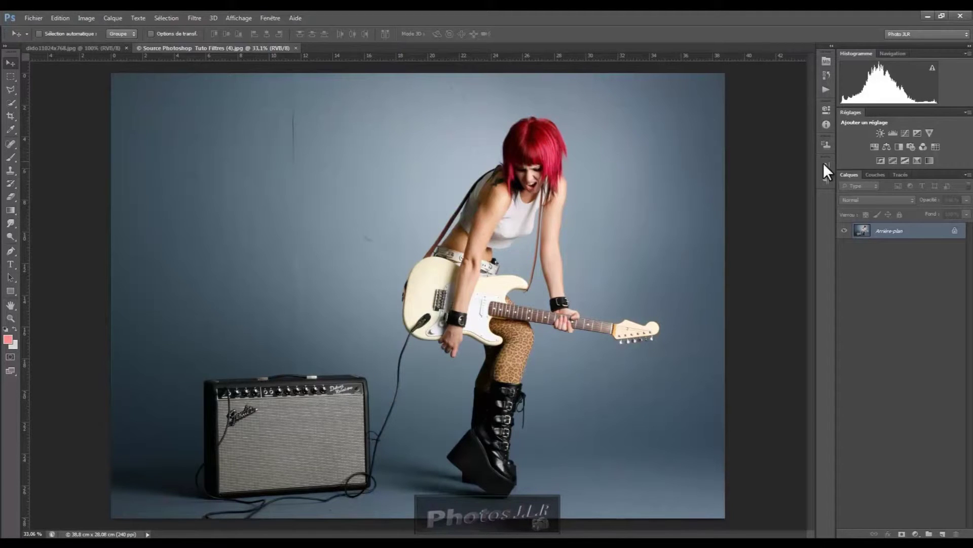
key("ctrl+z")
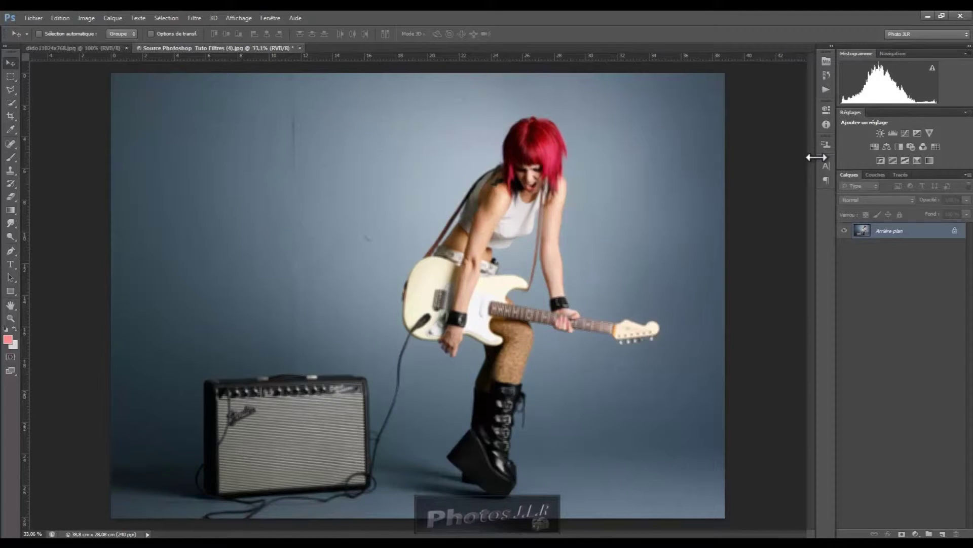
key("ctrl+z")
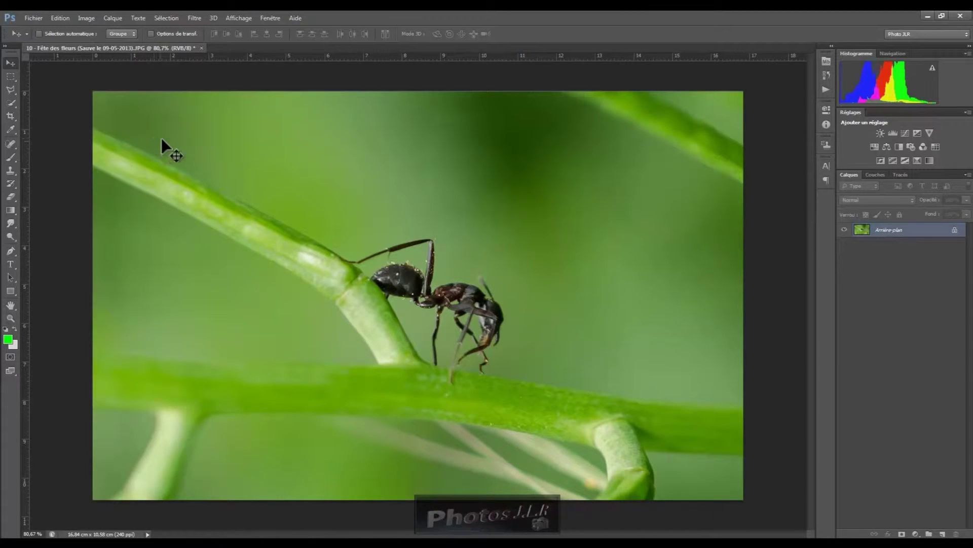
- Open the Mezzo-tinto pixelation filter for the ant photo and reduce its preview to 33.3%, keeping the ant in view
left_click(195, 17)
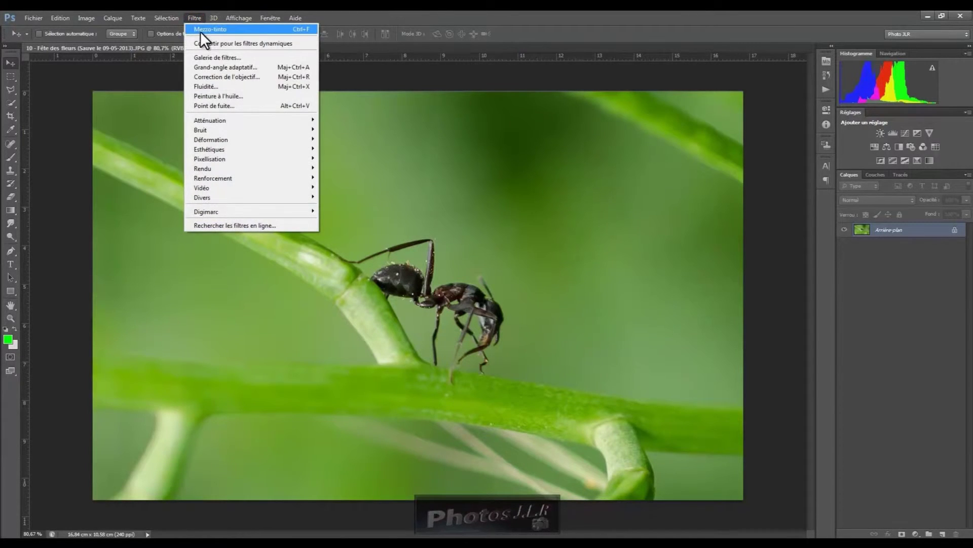
mouse_move(217, 158)
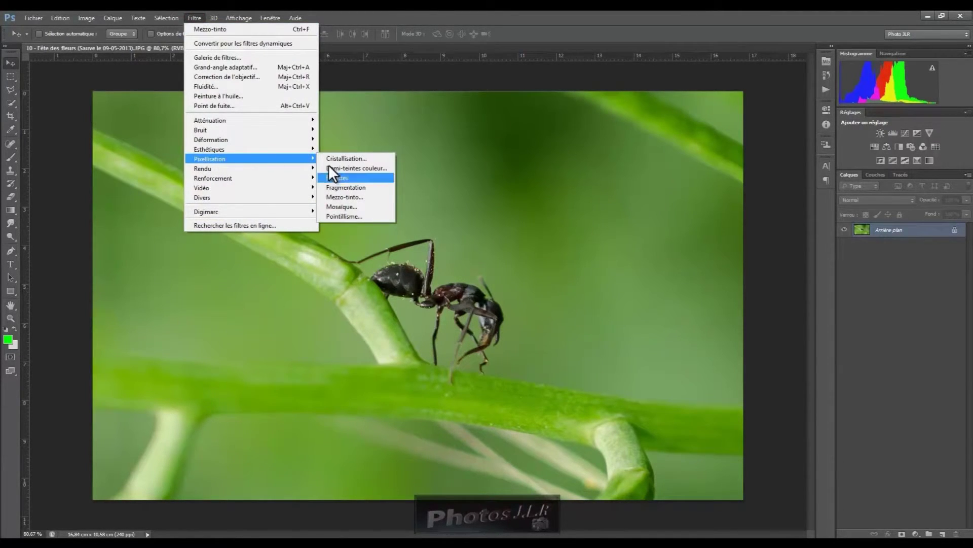
left_click(345, 197)
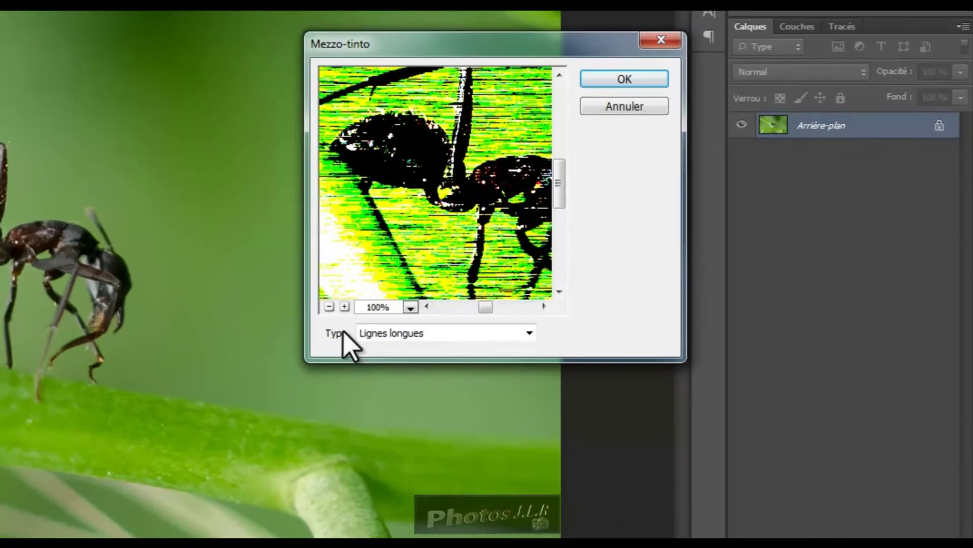
left_click(328, 306)
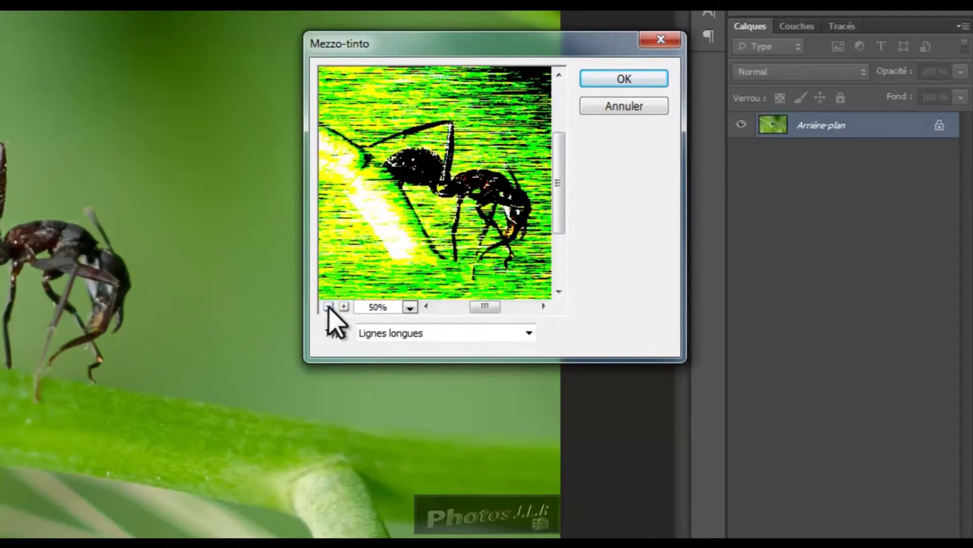
left_click(328, 307)
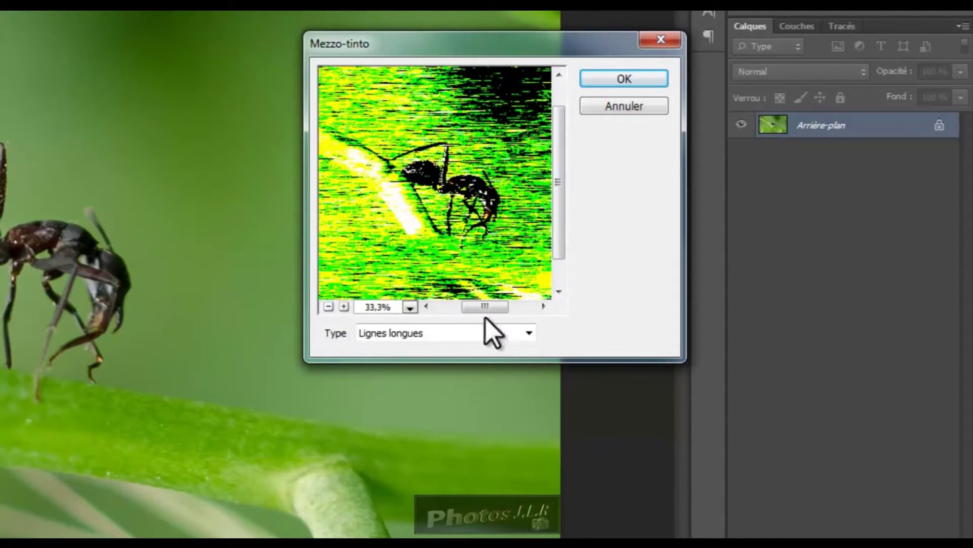
left_click_drag(559, 133, 567, 157)
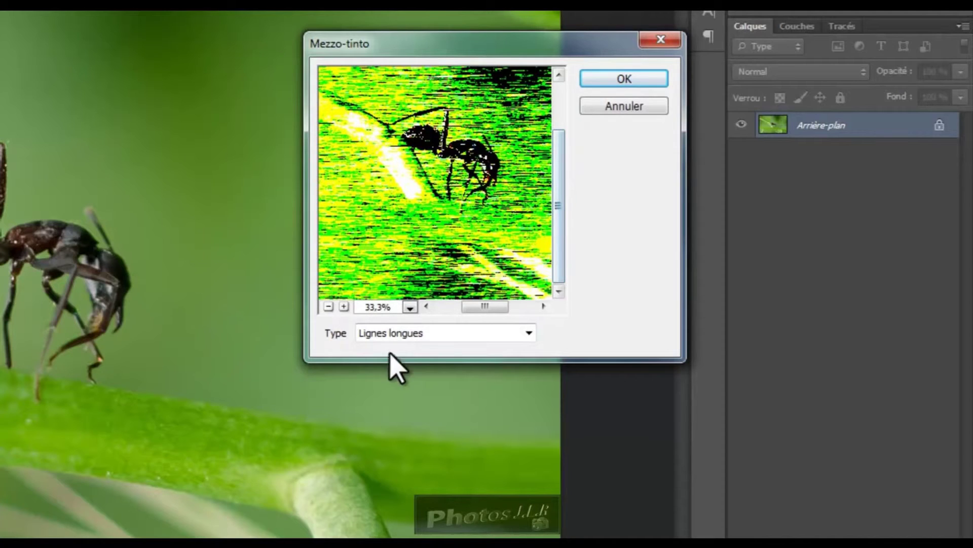
- Try the Mezzo-tinto dot types Points fins, Points moyens and Gros points in the filter preview
left_click(530, 332)
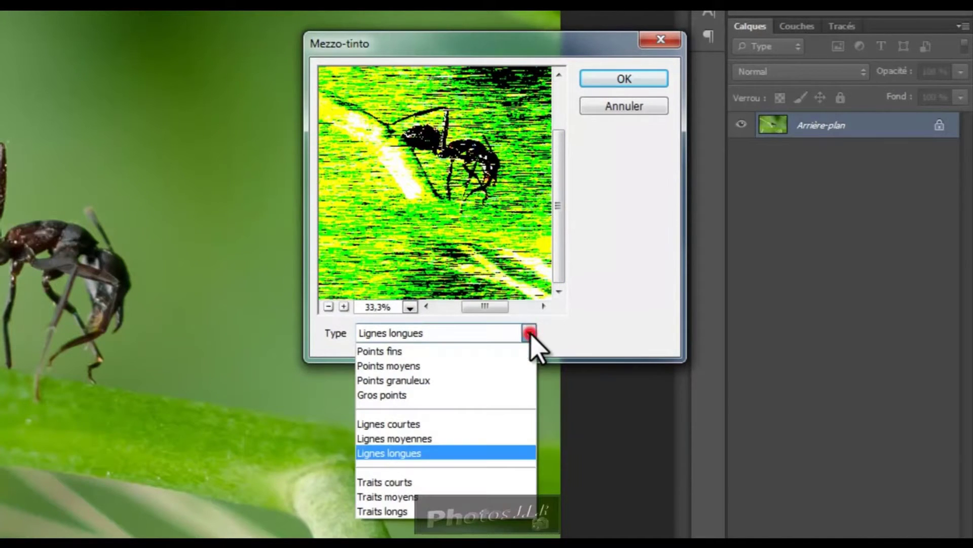
left_click(382, 351)
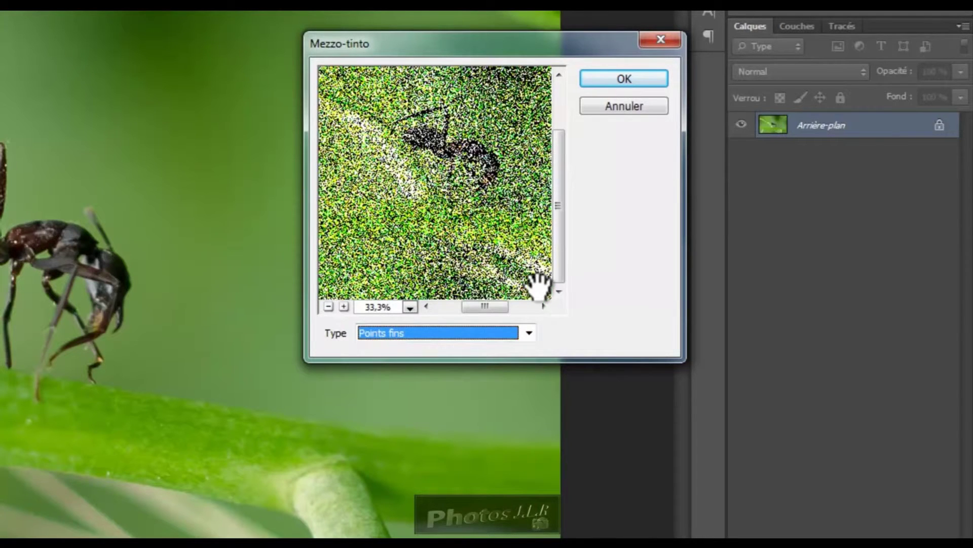
left_click(530, 334)
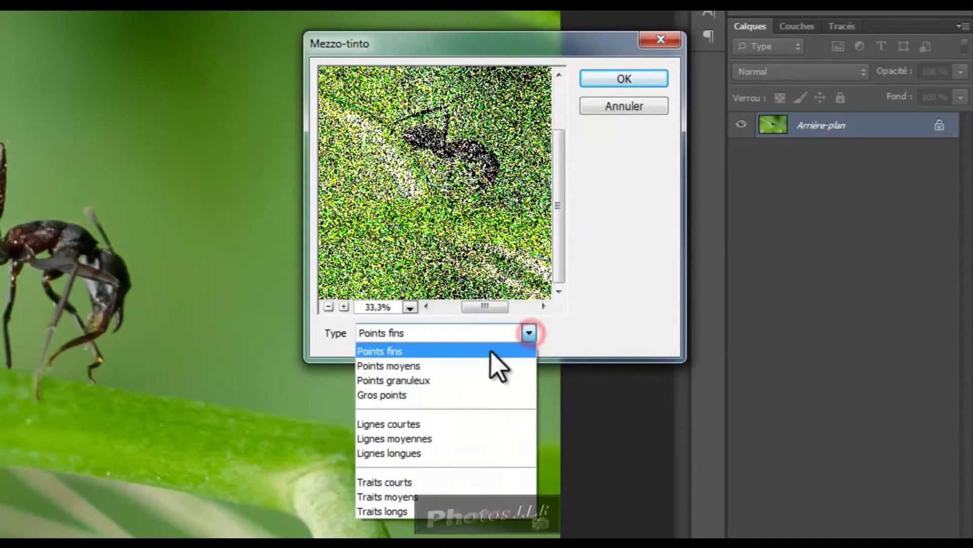
left_click(395, 366)
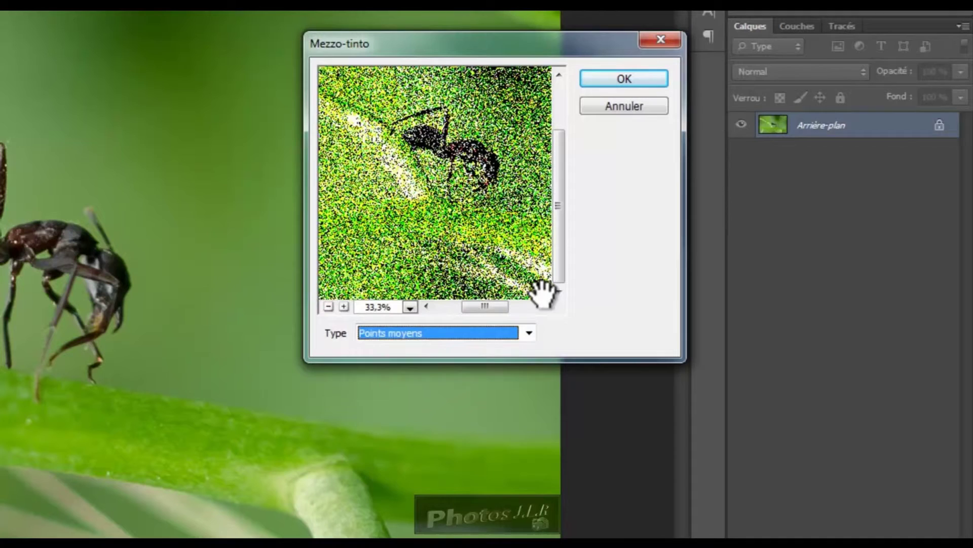
left_click(530, 333)
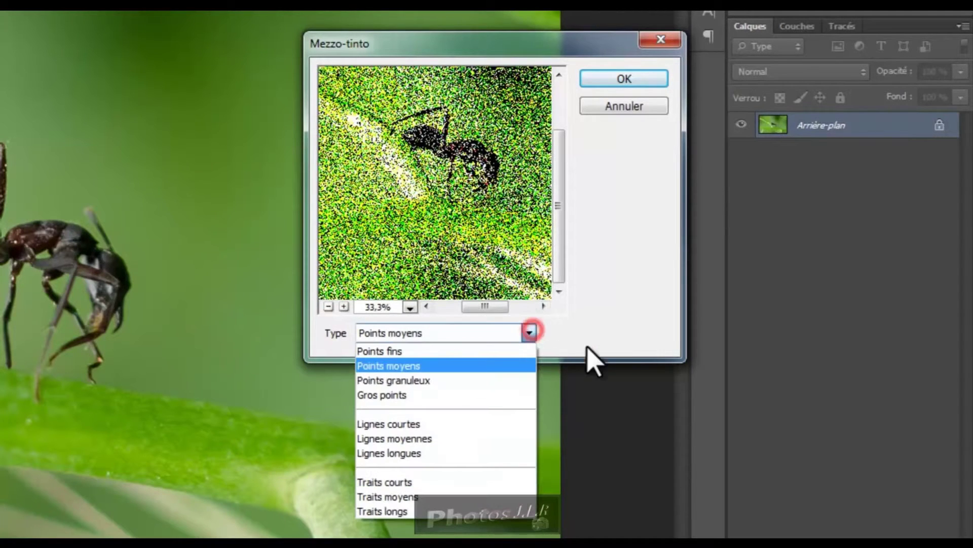
left_click(375, 395)
- Try the Mezzo-tinto line types Lignes courtes, Lignes moyennes and Lignes longues in the filter preview
left_click(530, 334)
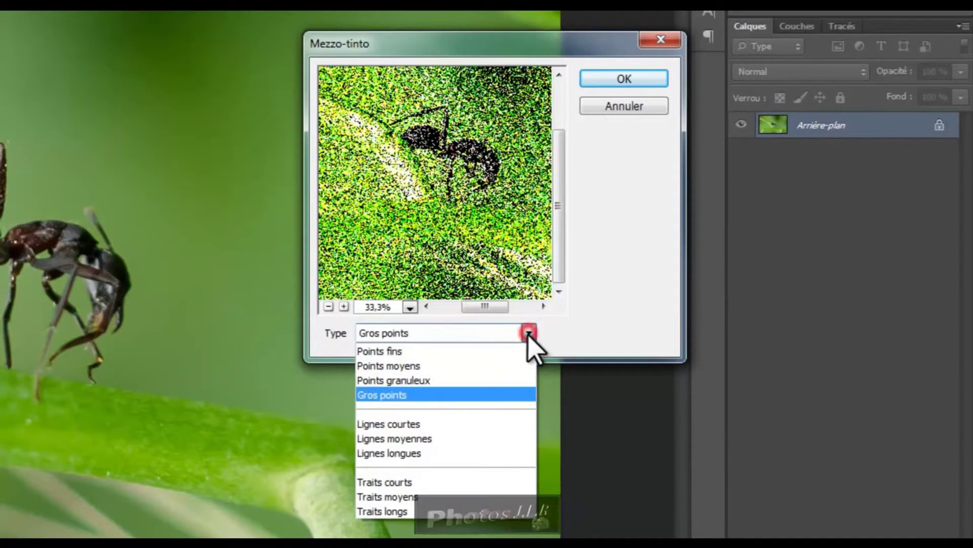
left_click(390, 424)
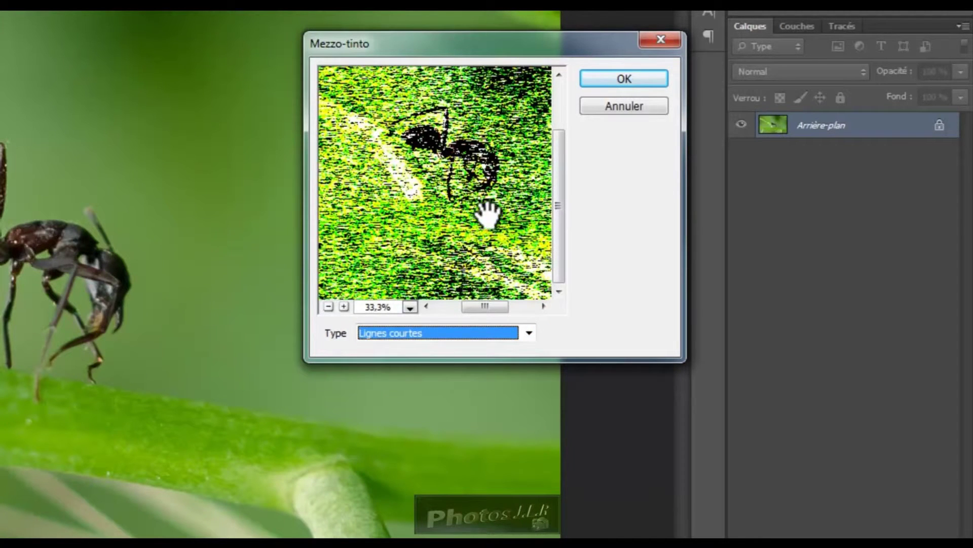
left_click(529, 333)
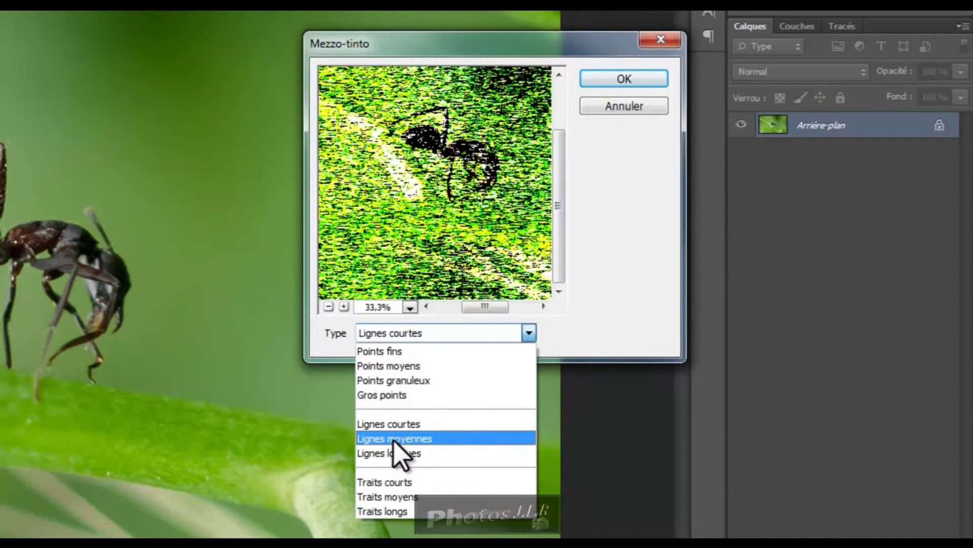
left_click(394, 439)
left_click(529, 332)
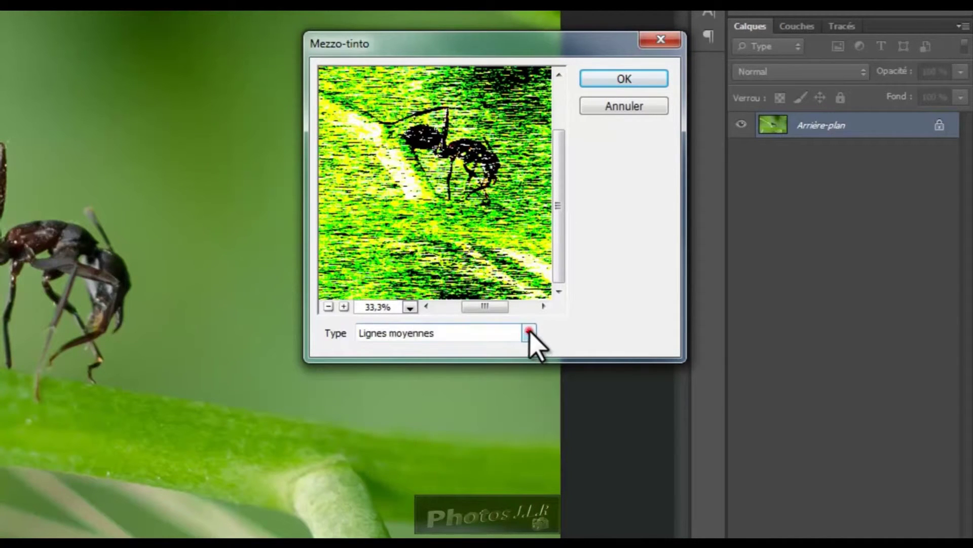
left_click(408, 452)
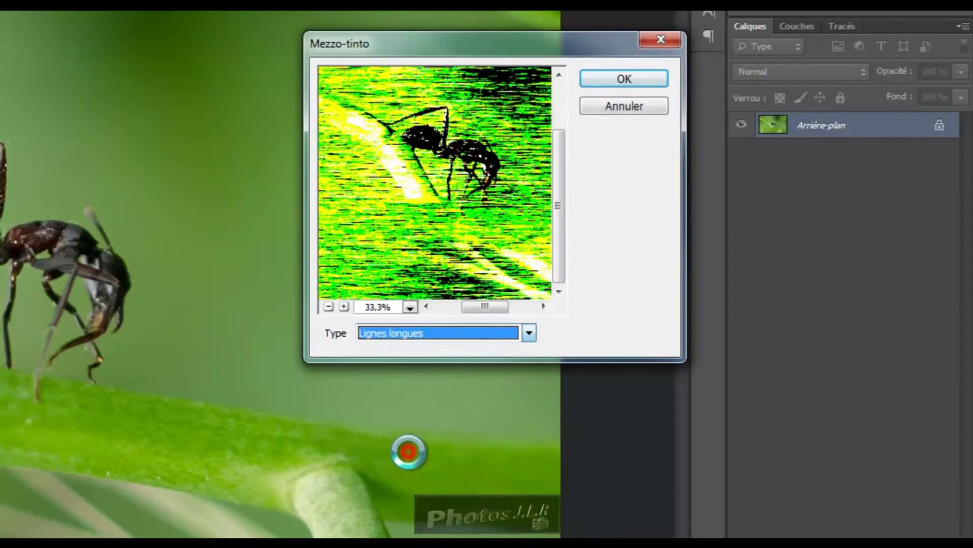
- Try the Mezzo-tinto stroke types Traits courts and Traits moyens in the filter preview
left_click(530, 334)
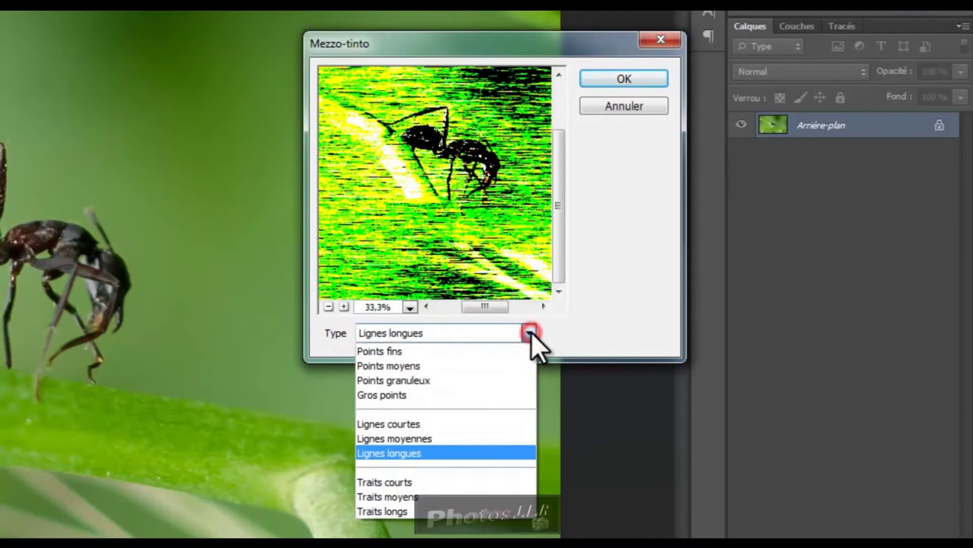
left_click(390, 482)
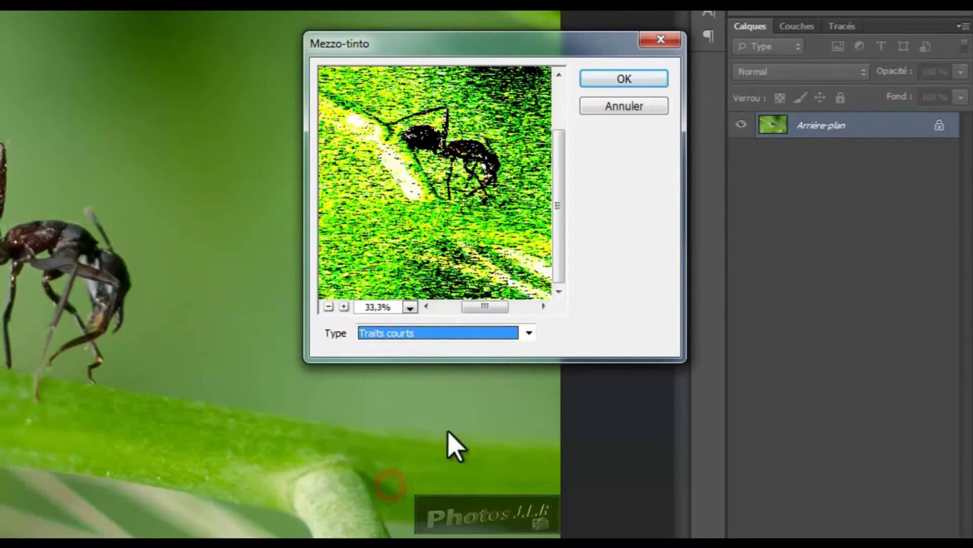
left_click(530, 333)
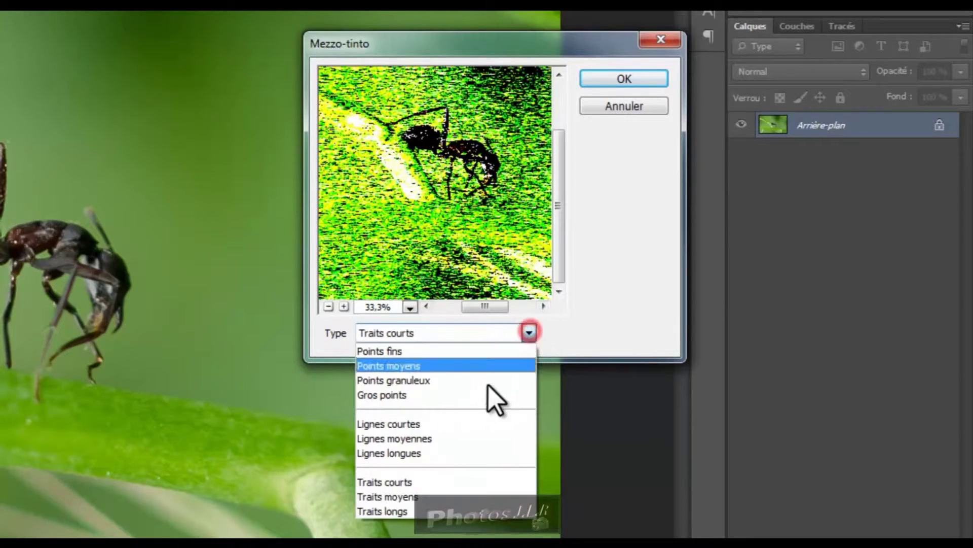
left_click(413, 496)
- Set the Mezzo-tinto type to Traits longs and apply the filter to the ant photo
left_click(529, 333)
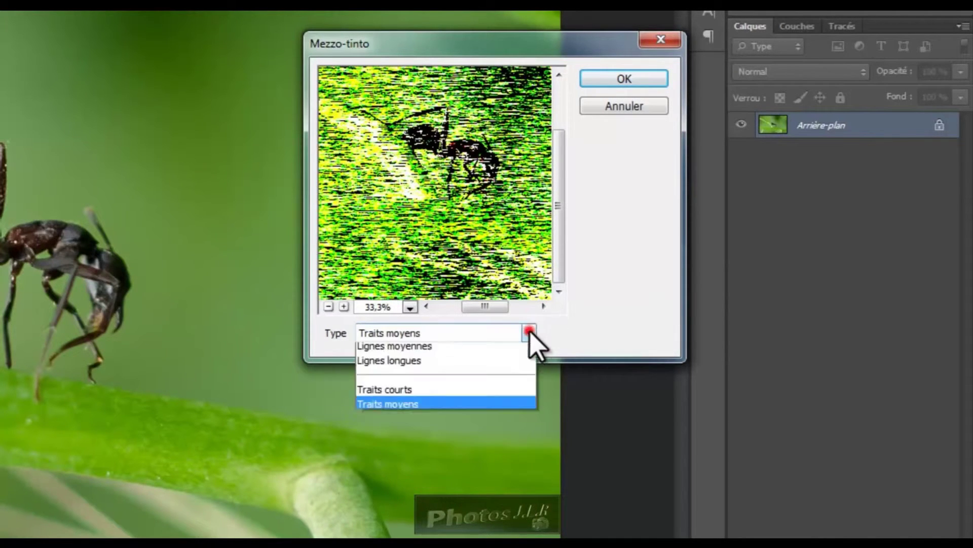
left_click(385, 511)
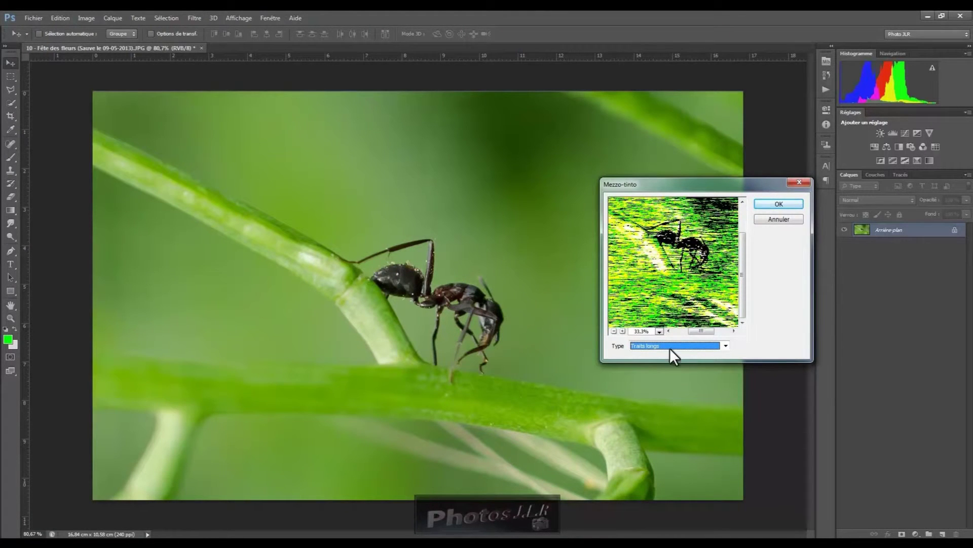
left_click(788, 202)
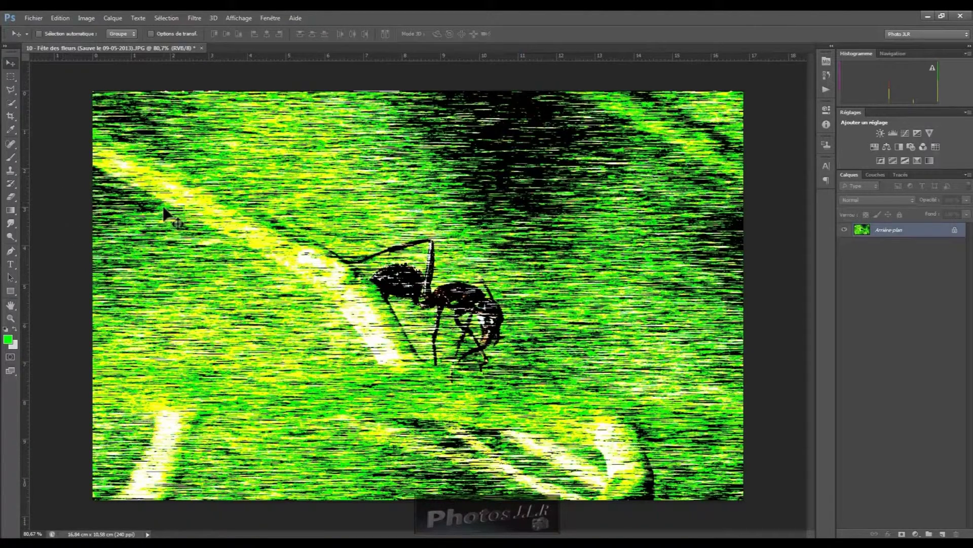
- Choose the Pen tool and unlock the Arrière-plan layer by discarding its lock
left_click(11, 251)
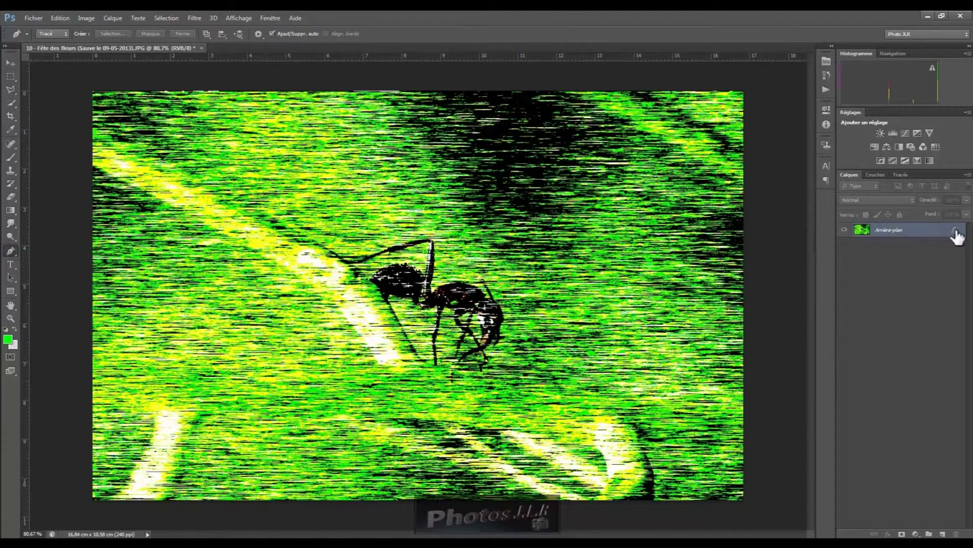
left_click_drag(955, 231, 967, 459)
left_click_drag(957, 535, 956, 534)
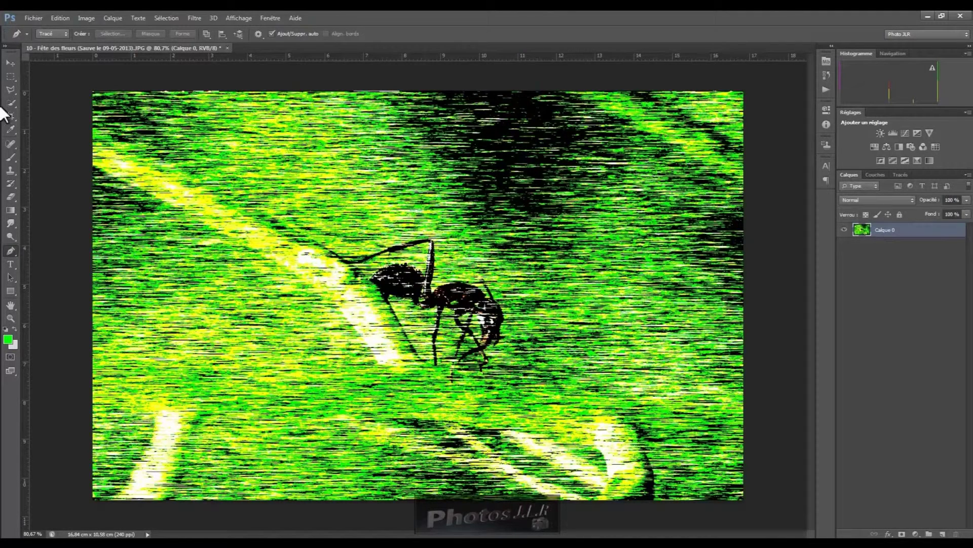
- Draw a closed Pen path around a horizontal band spanning the full width of the image above the ant
left_click(92, 151)
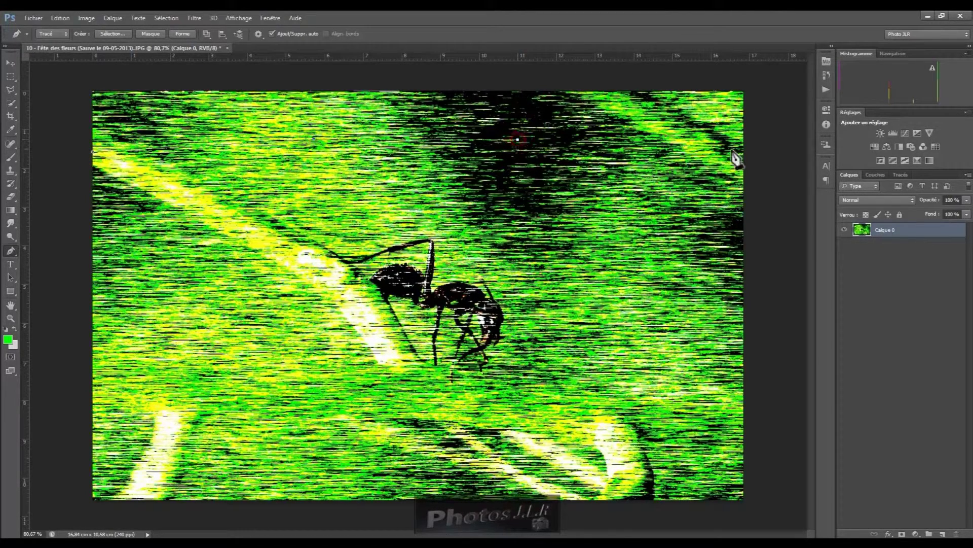
left_click(697, 150)
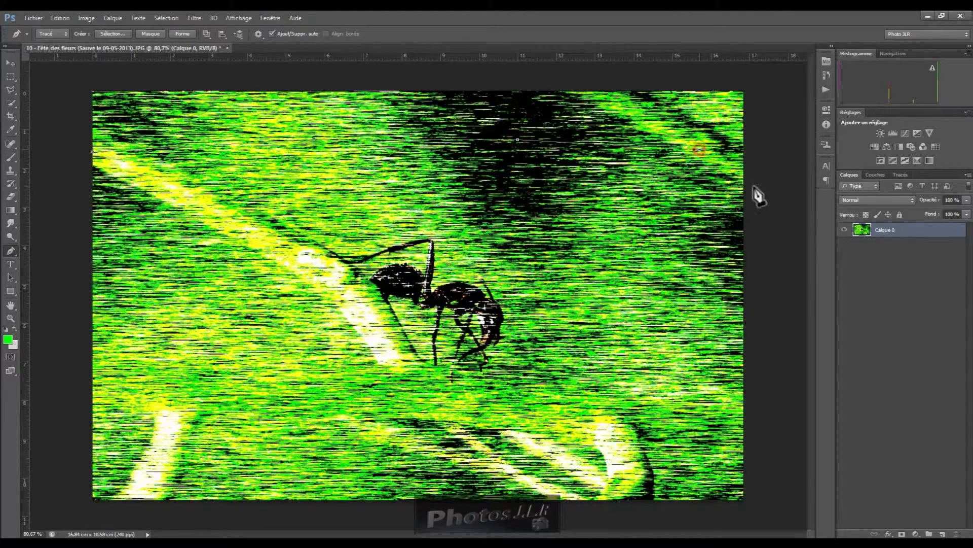
left_click(743, 157)
left_click(742, 211)
left_click(475, 210)
left_click(248, 225)
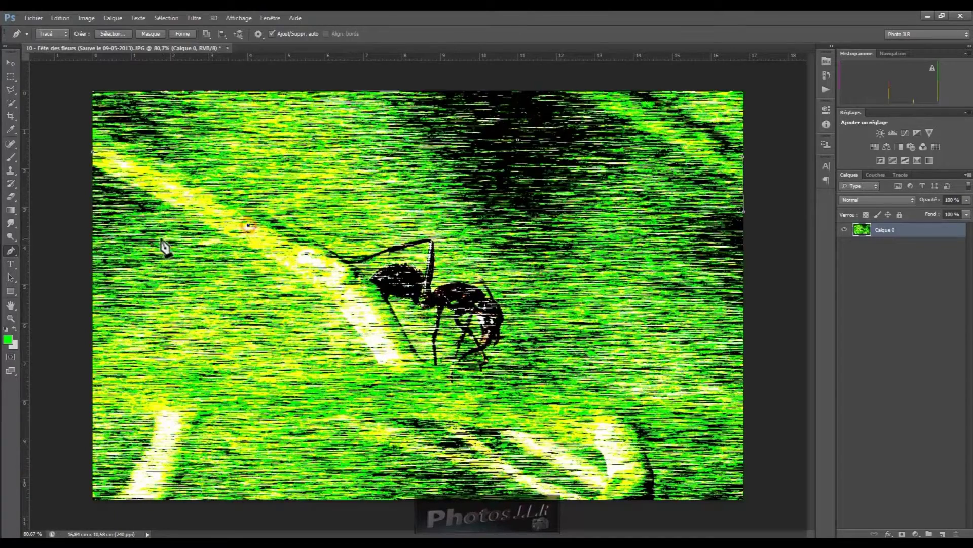
left_click(92, 236)
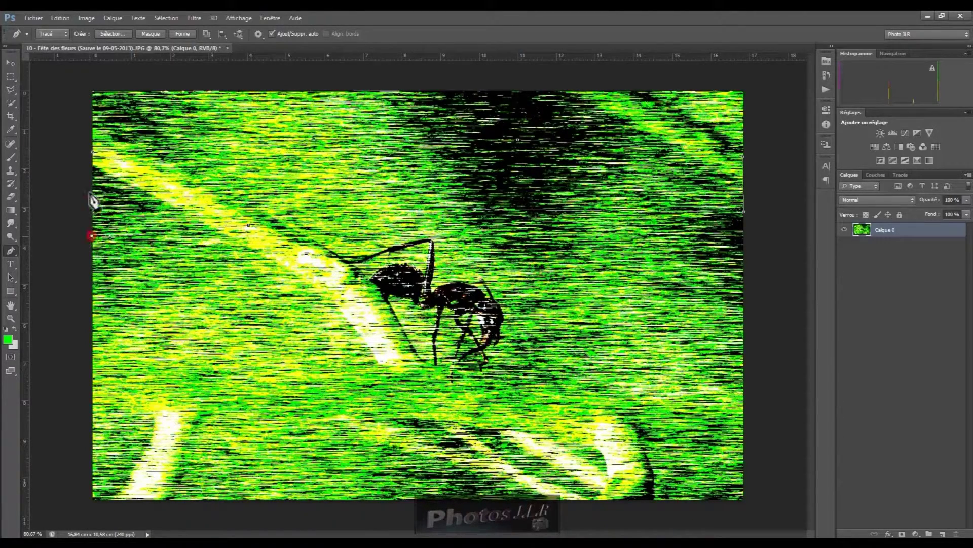
left_click(93, 151)
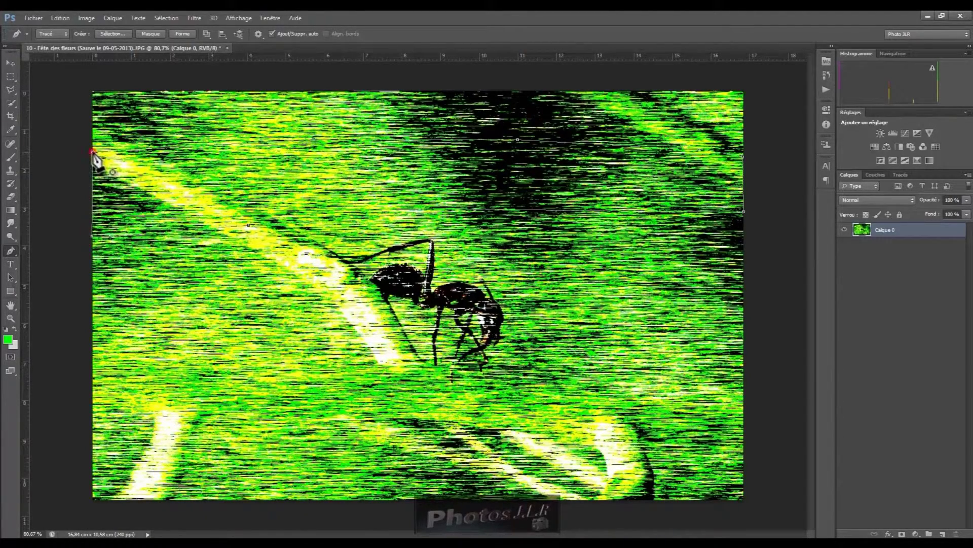
- Convert the path into a new selection with Lissé enabled and copy the selected band onto its own layer
right_click(218, 166)
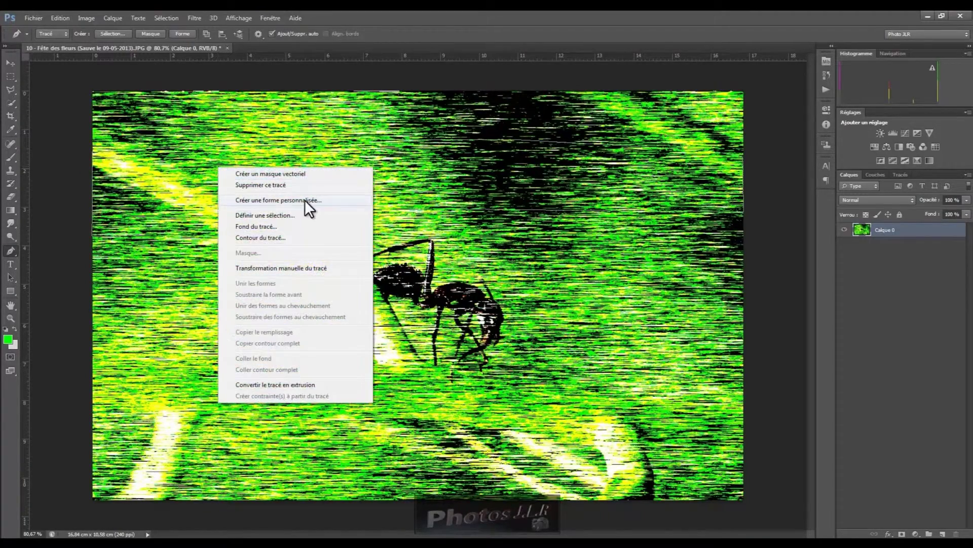
left_click(266, 215)
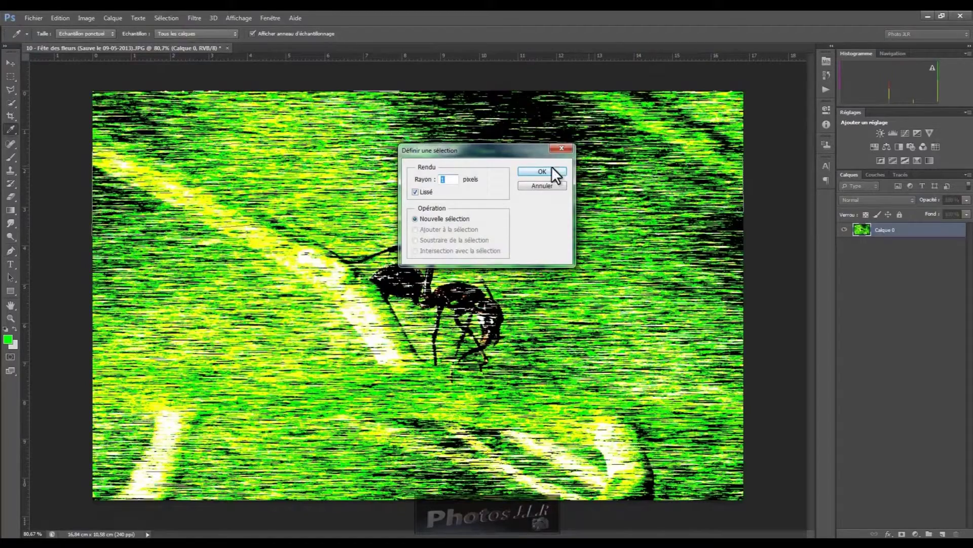
left_click(552, 169)
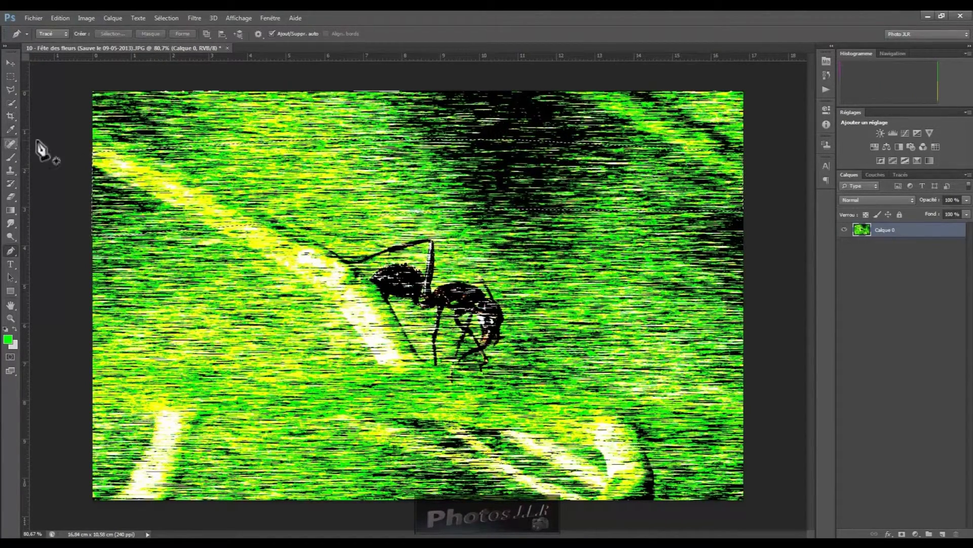
left_click(12, 76)
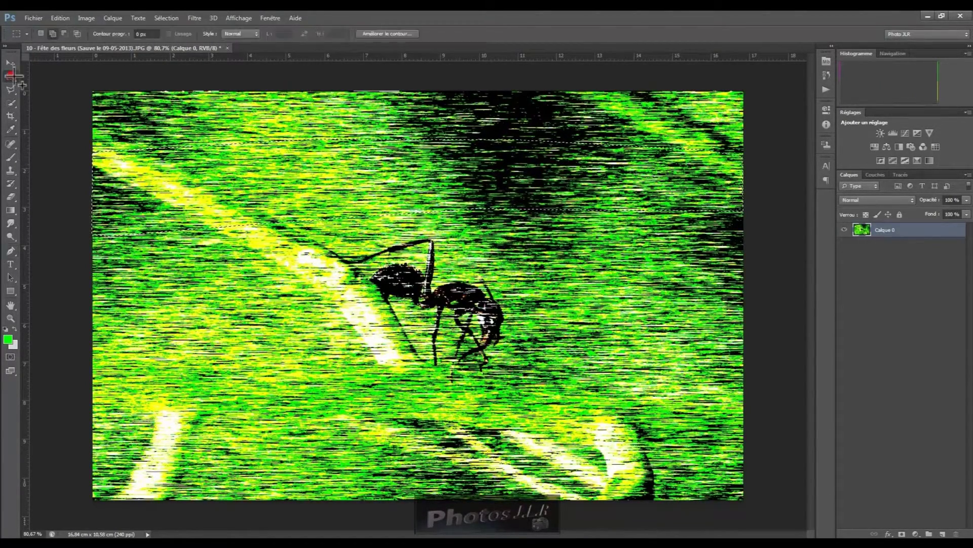
right_click(283, 157)
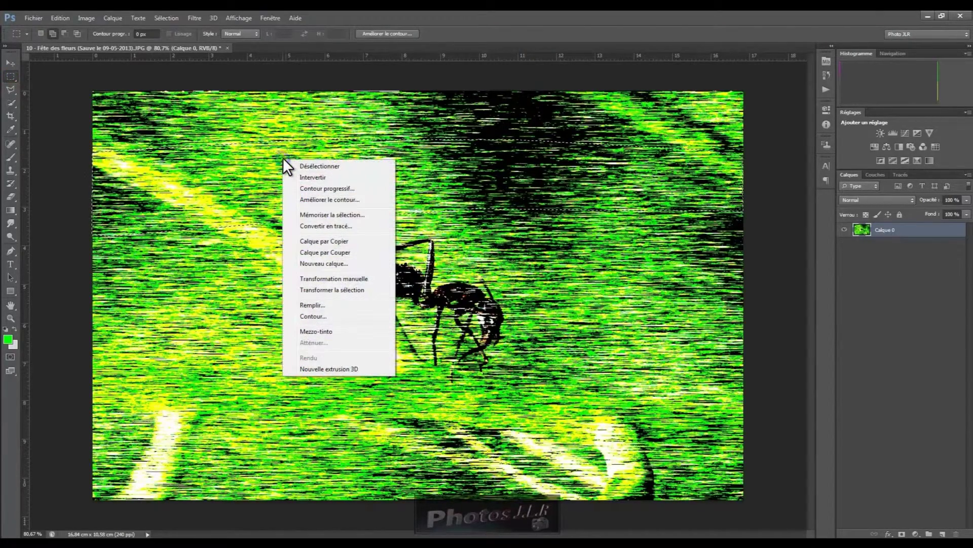
left_click(329, 241)
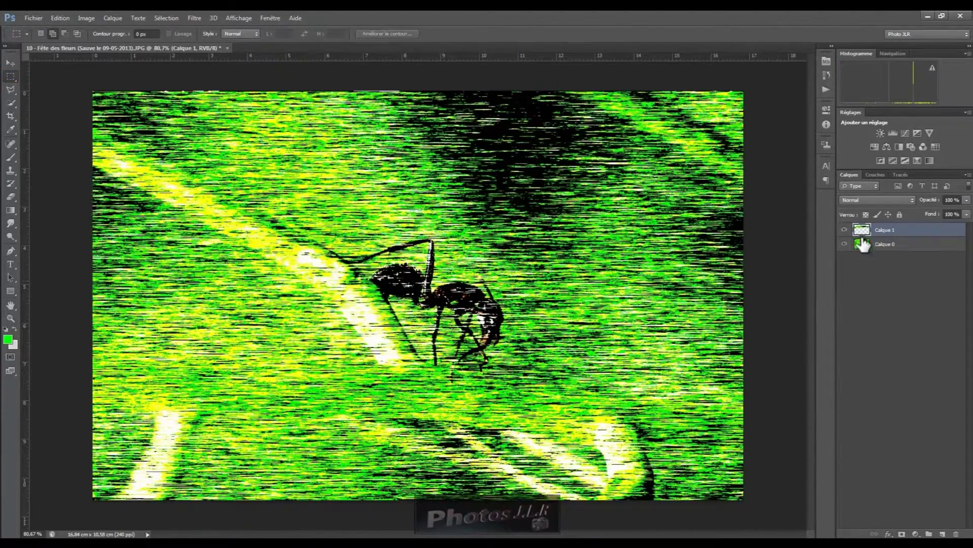
- Choose the Brush tool with foreground colour ff00b4 and hide Calque 0
left_click(11, 158)
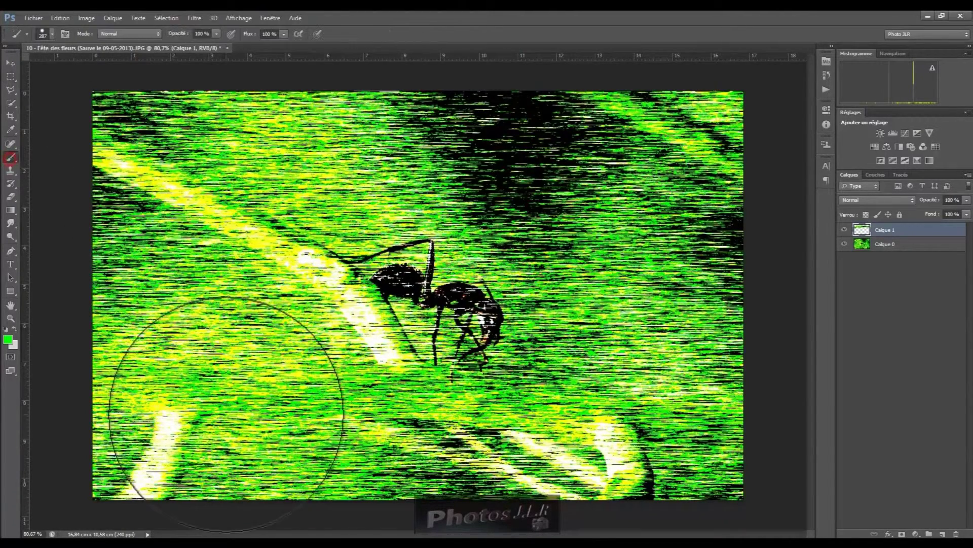
left_click(7, 339)
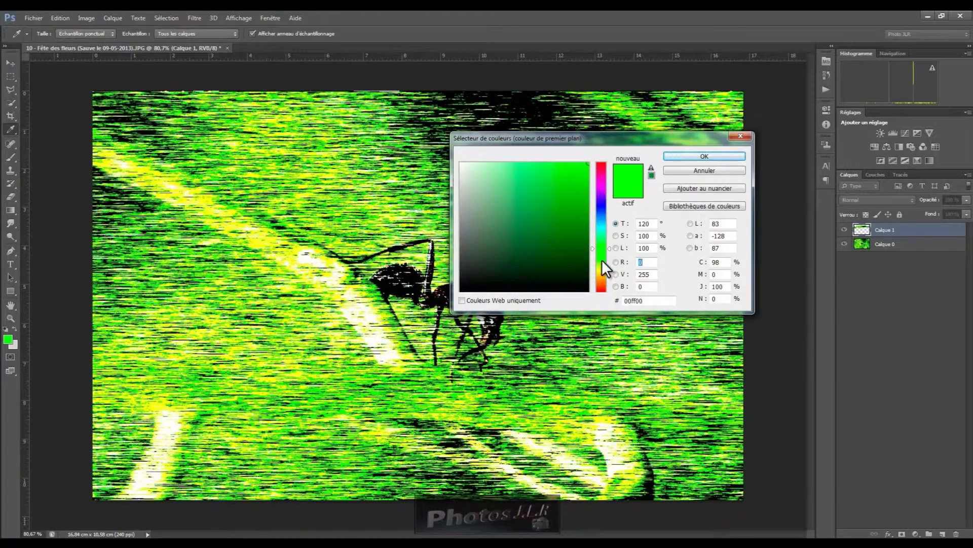
left_click(602, 185)
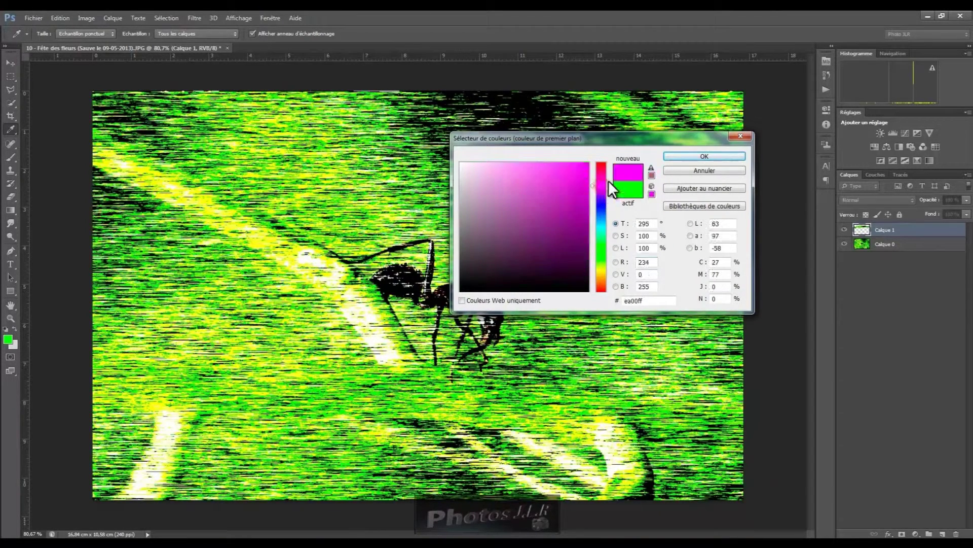
left_click(598, 177)
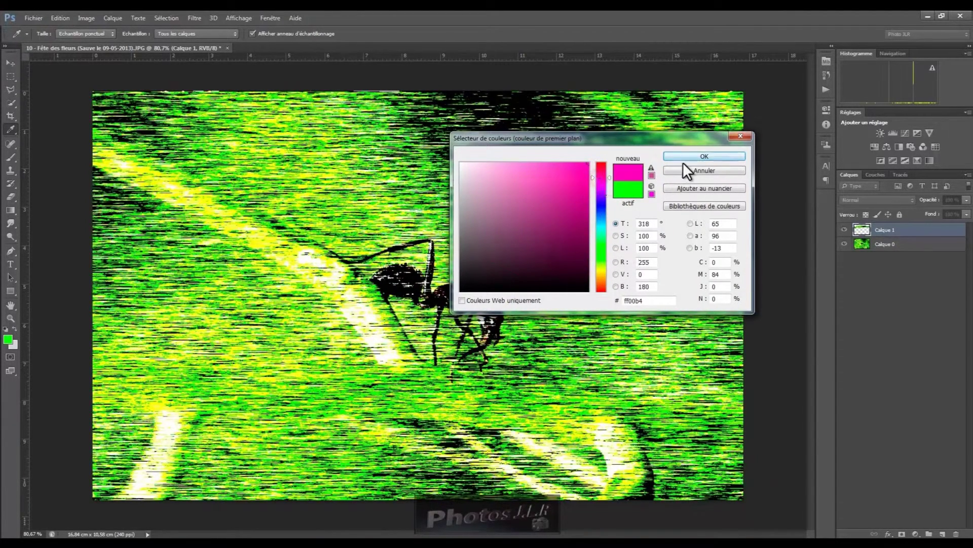
left_click(723, 158)
key("b")
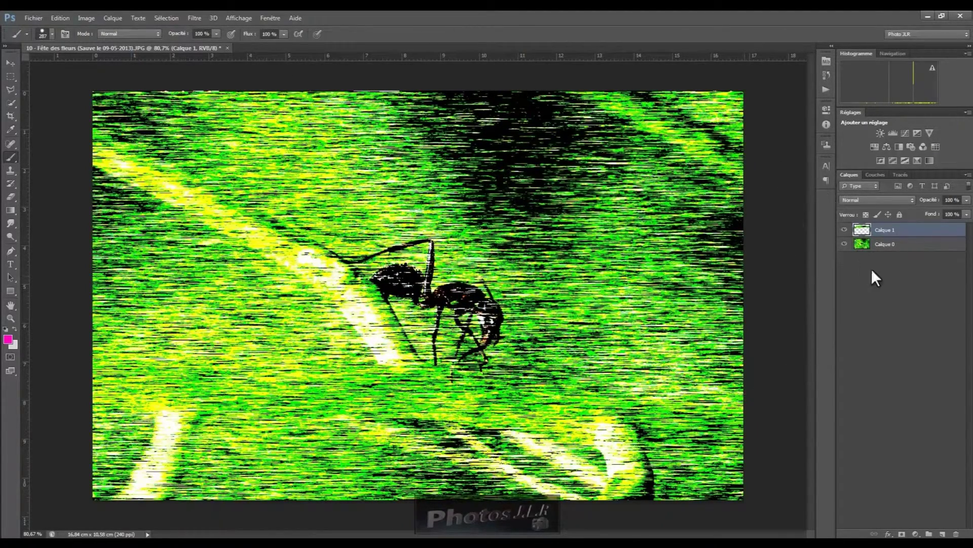
left_click(845, 246)
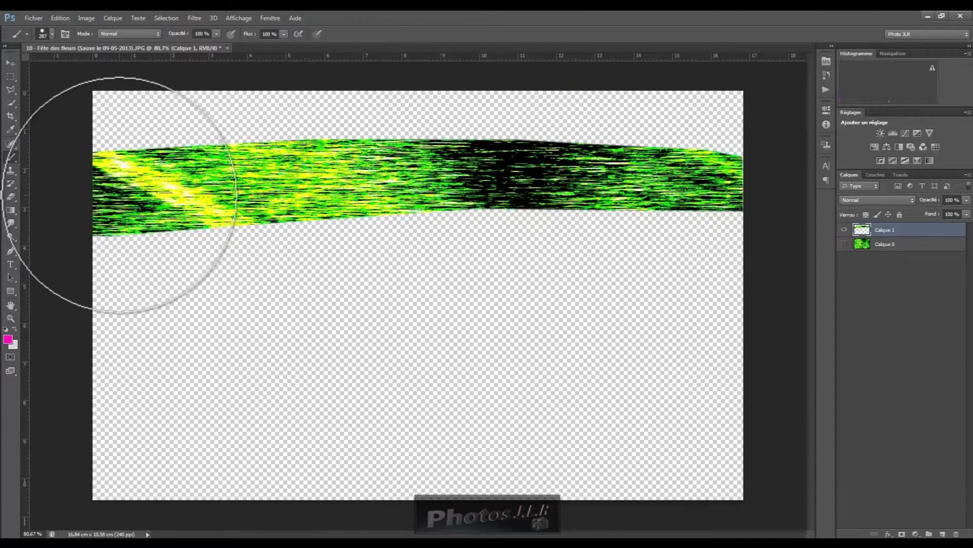
left_click_drag(130, 185, 294, 184)
left_click_drag(200, 189, 281, 182)
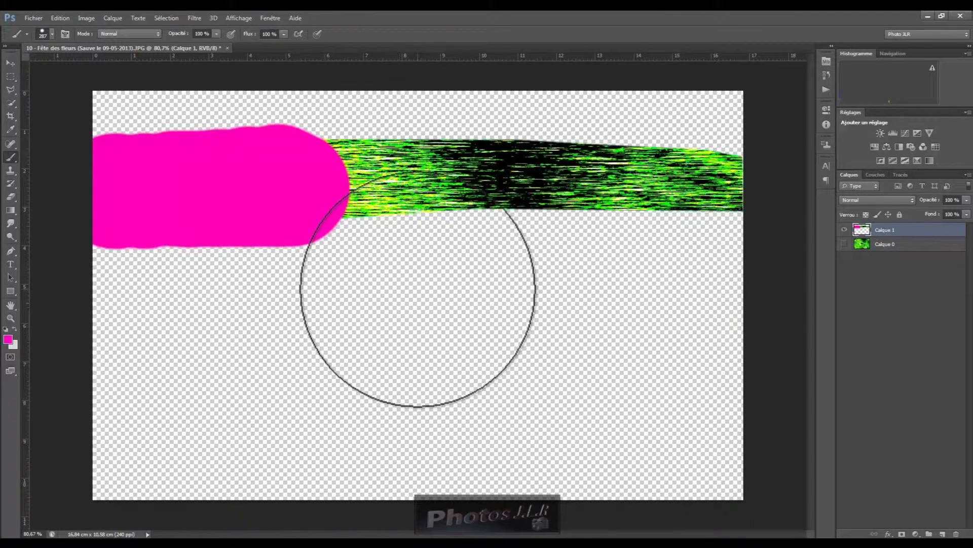
key("ctrl+z")
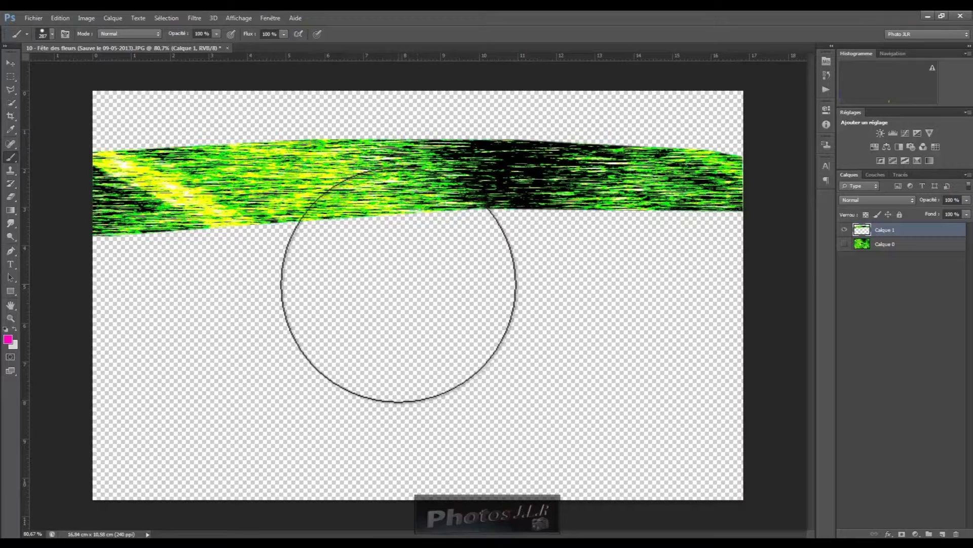
- Lock the transparent pixels of Calque 1, paint its whole band pink, and show Calque 0 again
left_click(865, 213)
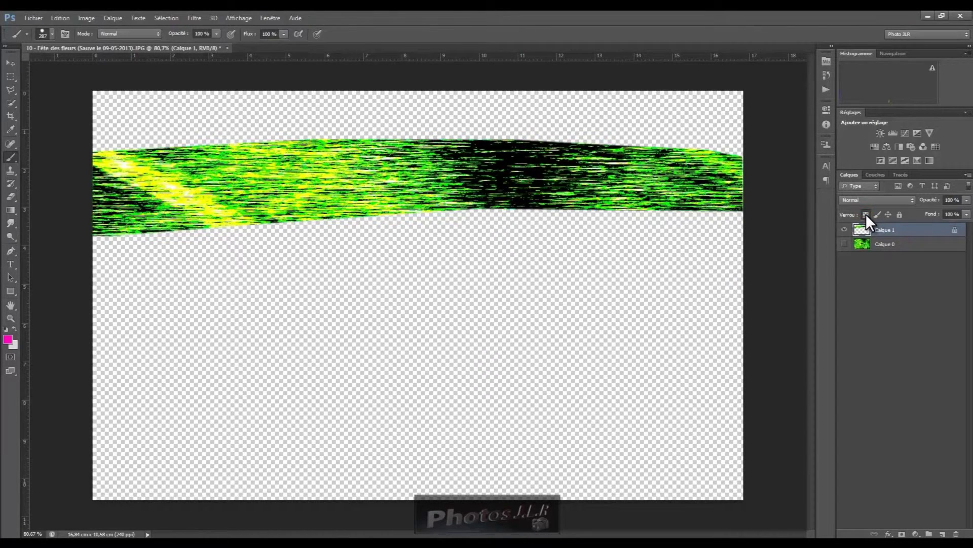
mouse_move(101, 173)
left_mouse_down()
mouse_move(169, 160)
mouse_move(174, 196)
mouse_move(402, 186)
mouse_move(104, 174)
mouse_move(576, 211)
mouse_move(740, 180)
left_mouse_up()
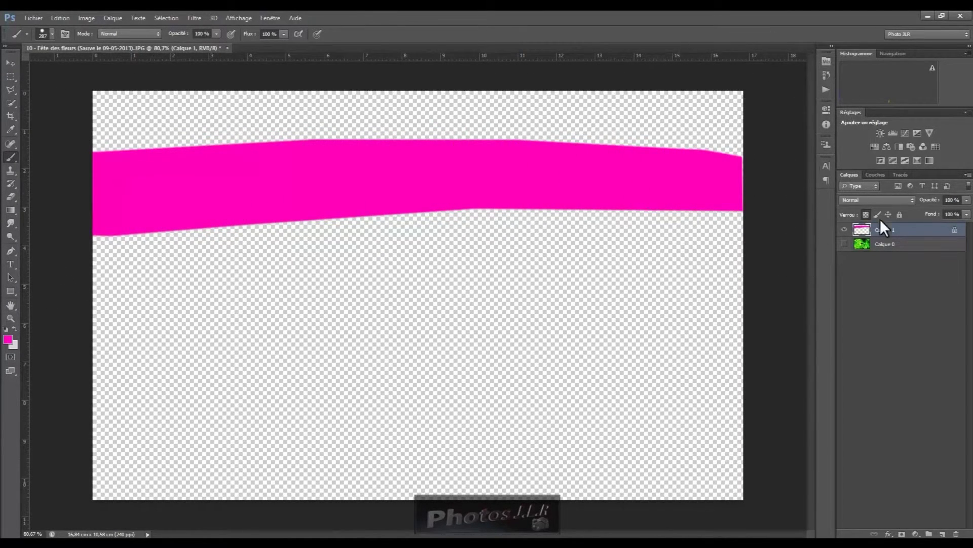
left_click(844, 245)
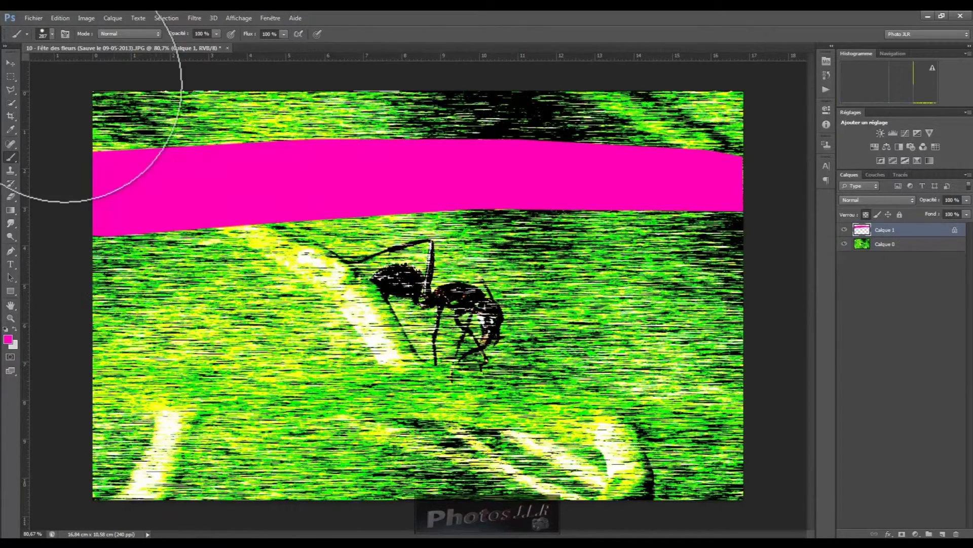
- Add a Lueur interne style to Calque 1 with the near-black glow colour 0c0101
left_click(10, 264)
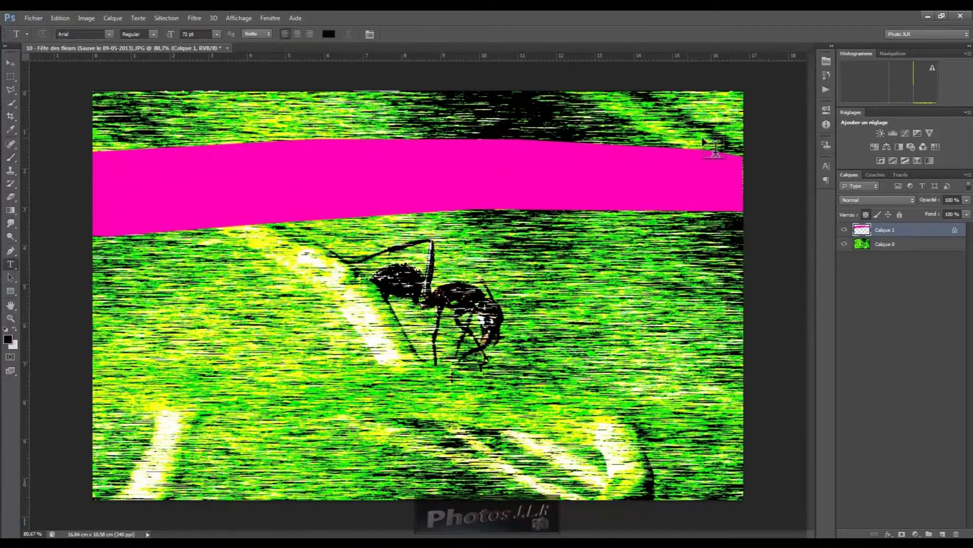
double_click(909, 232)
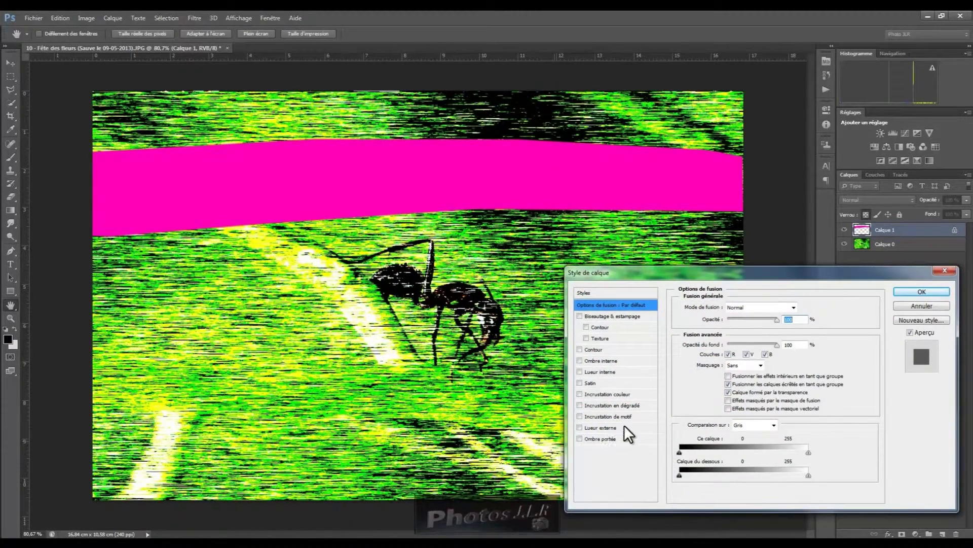
left_click(580, 371)
left_click(592, 371)
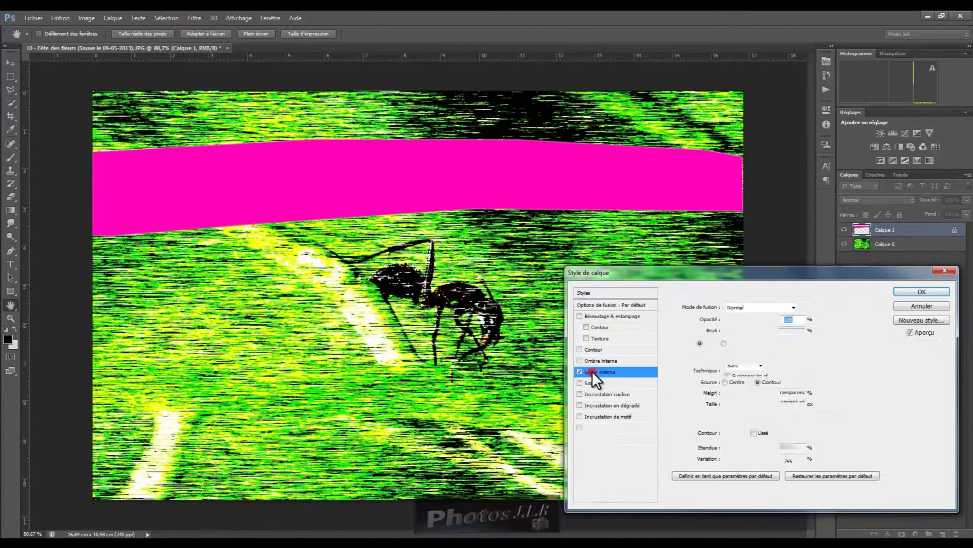
left_click(710, 343)
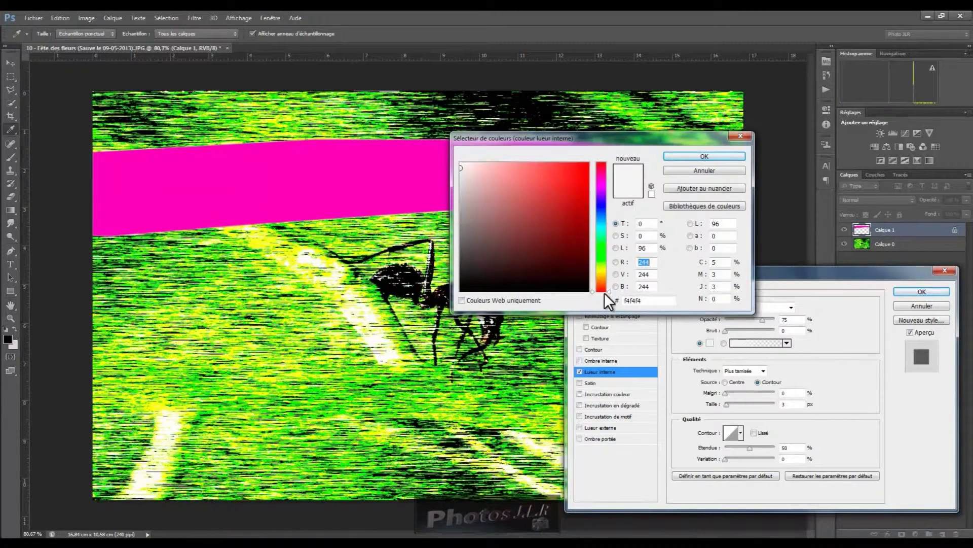
left_click(584, 291)
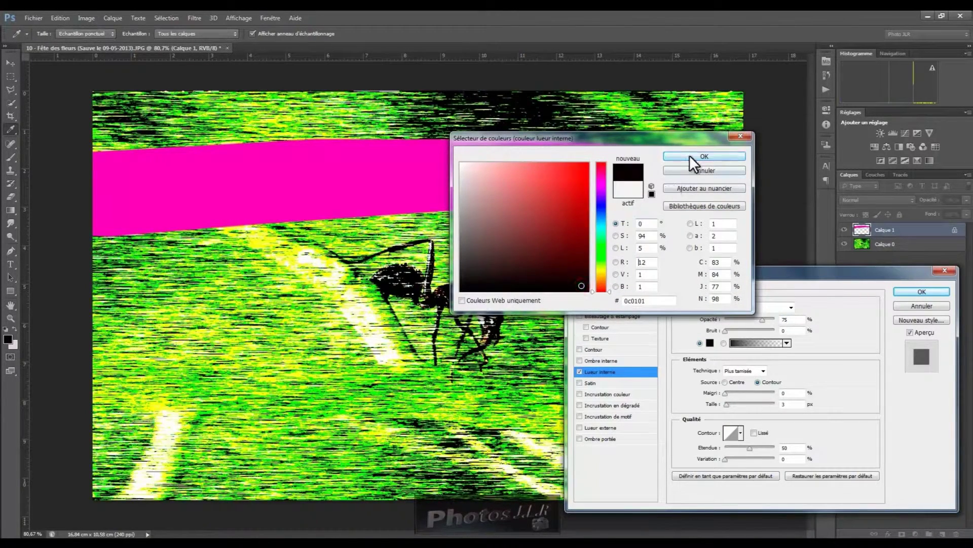
left_click(689, 156)
- Set the inner glow's blend mode to Normal, lower Maigri to 3 %, reduce its Taille, and apply the style
left_click(791, 307)
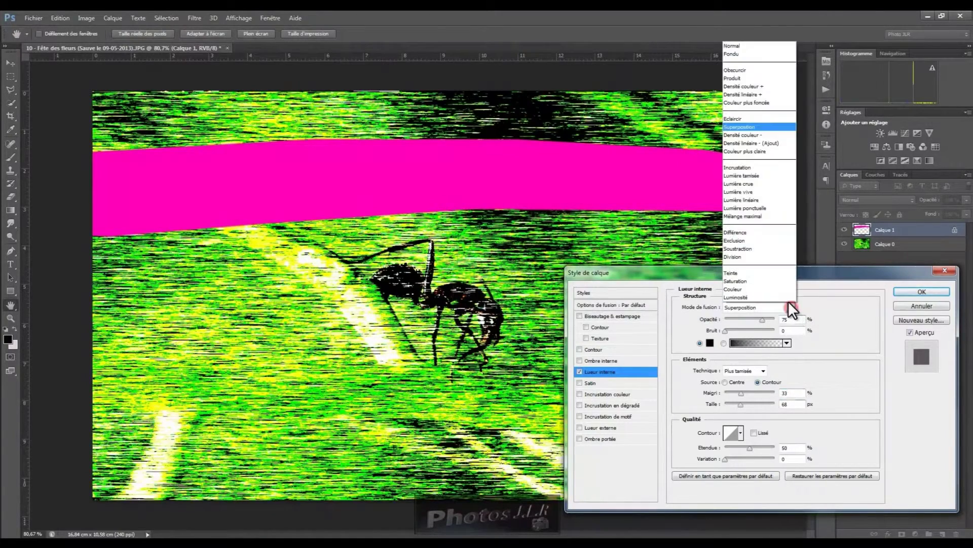
left_click(743, 46)
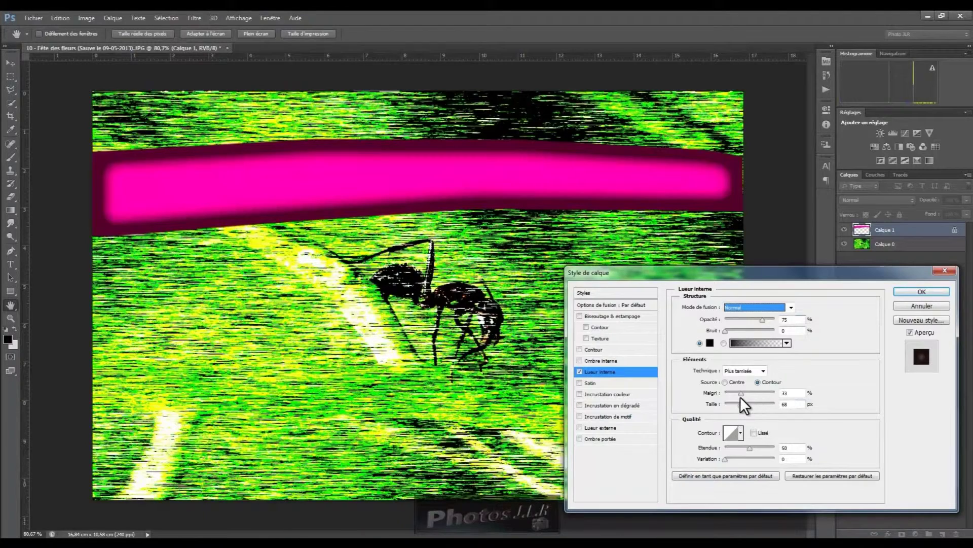
mouse_move(740, 394)
left_mouse_down()
mouse_move(726, 394)
mouse_move(733, 403)
left_mouse_up()
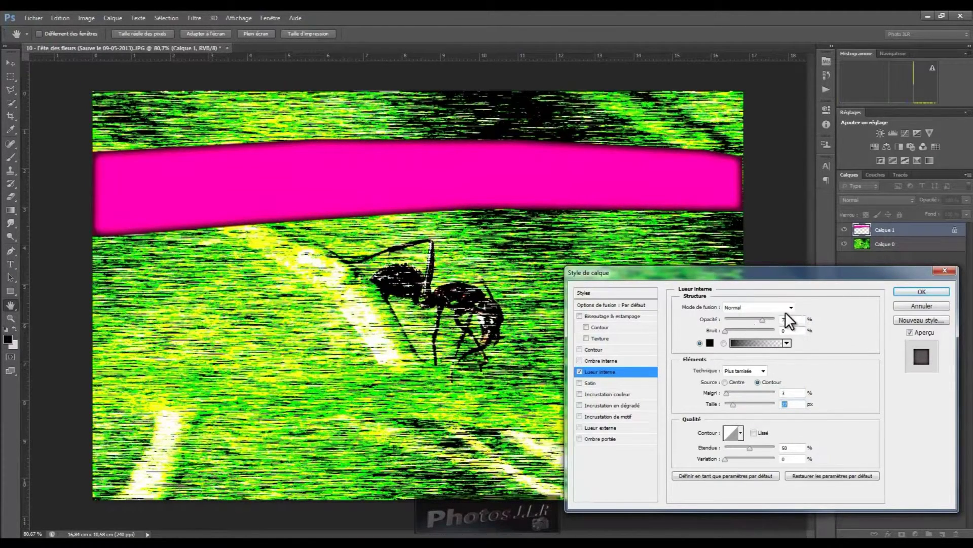
left_click(922, 291)
- Add the text "La fourmi" at 30 pt on the pink band
key("t")
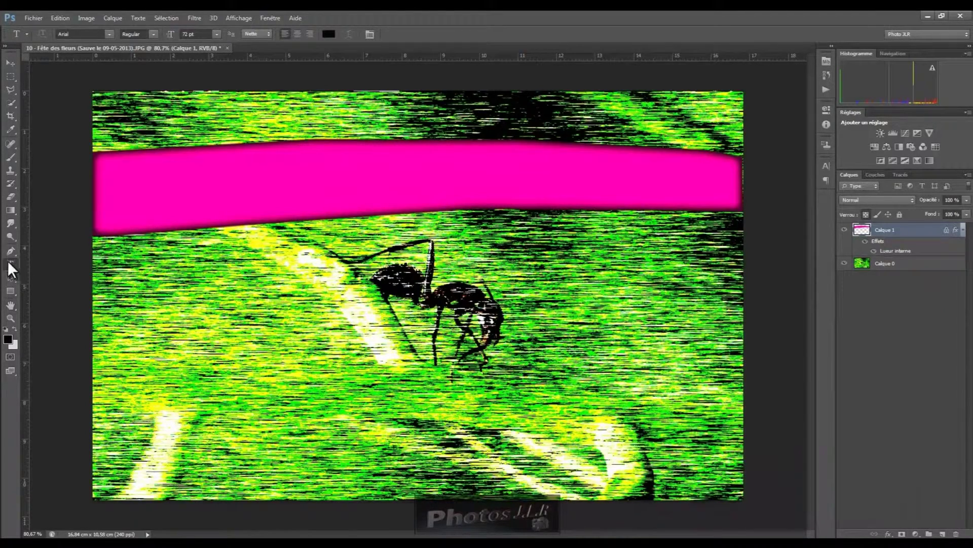
left_click(283, 170)
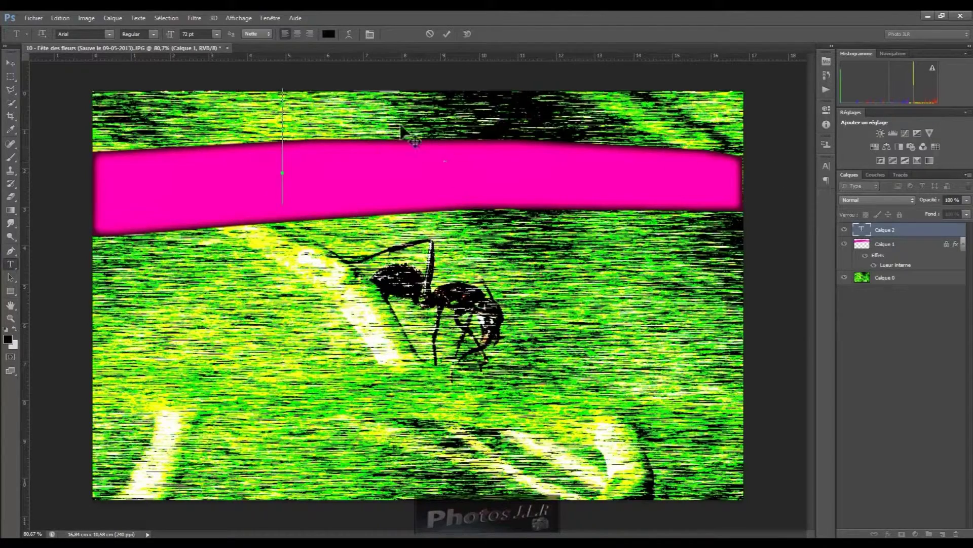
left_click(217, 34)
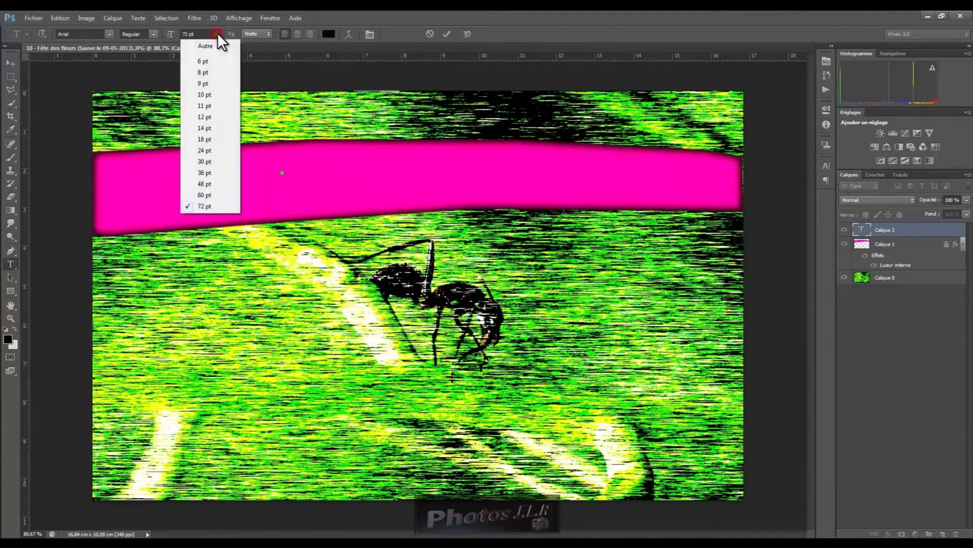
left_click(208, 161)
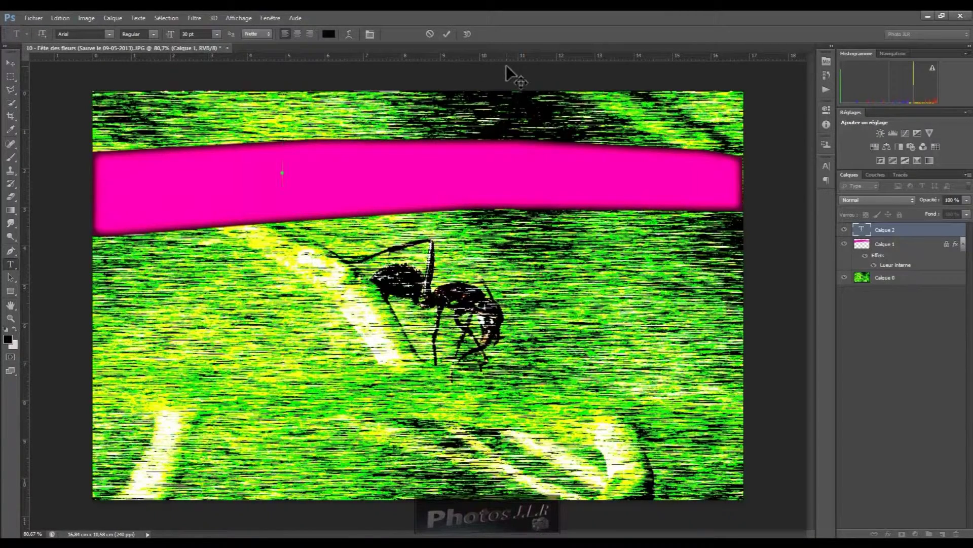
type("La four")
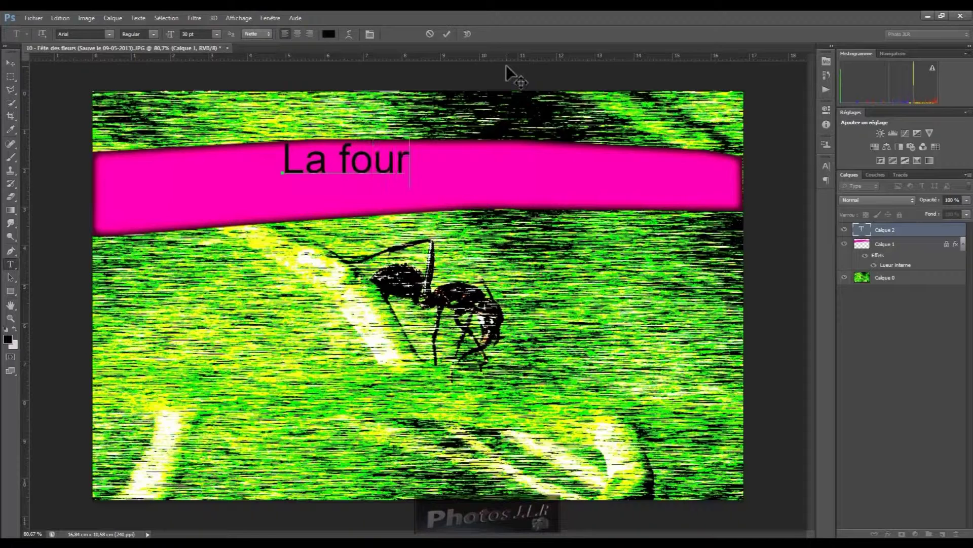
type("mi")
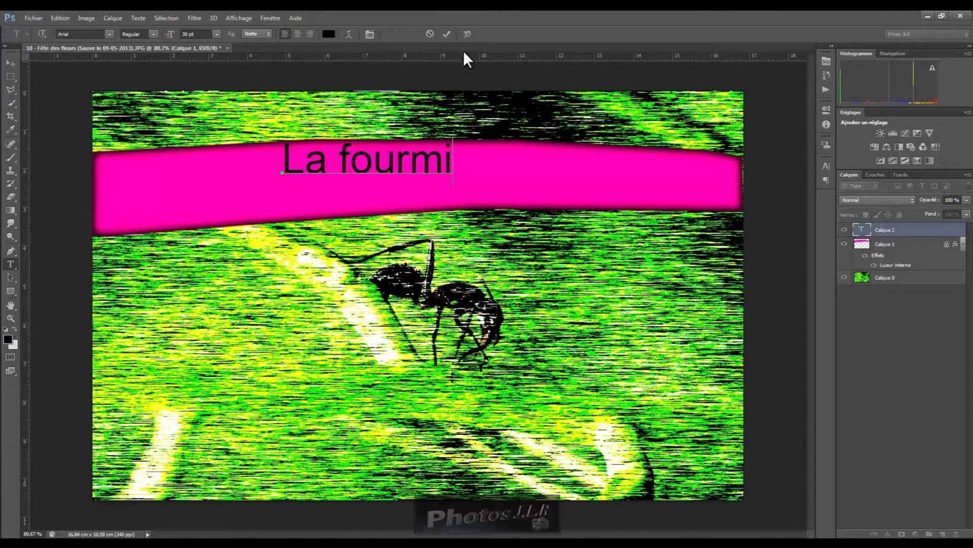
left_click(449, 34)
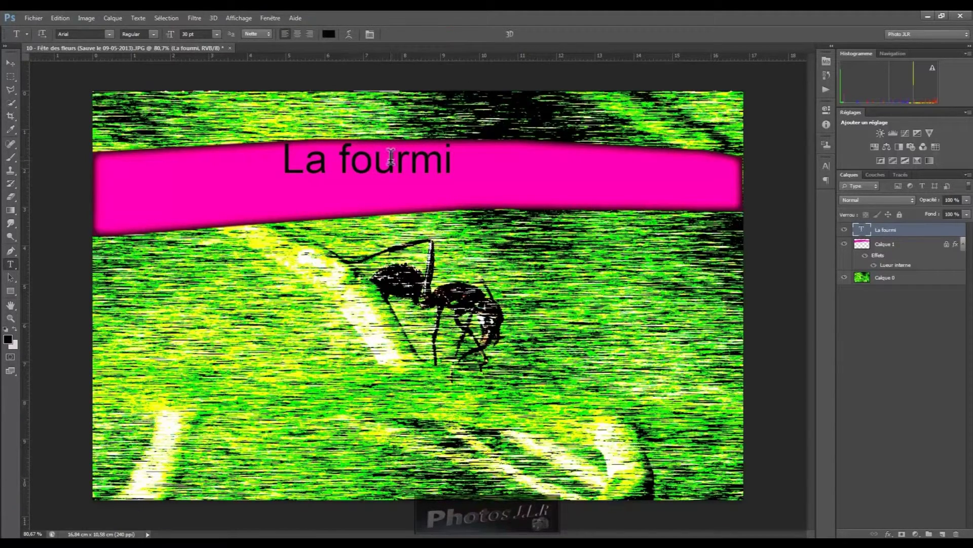
- Move the "La fourmi" text to the middle of the band and transform it to about 251 % width with a slight clockwise rotation
left_click(12, 63)
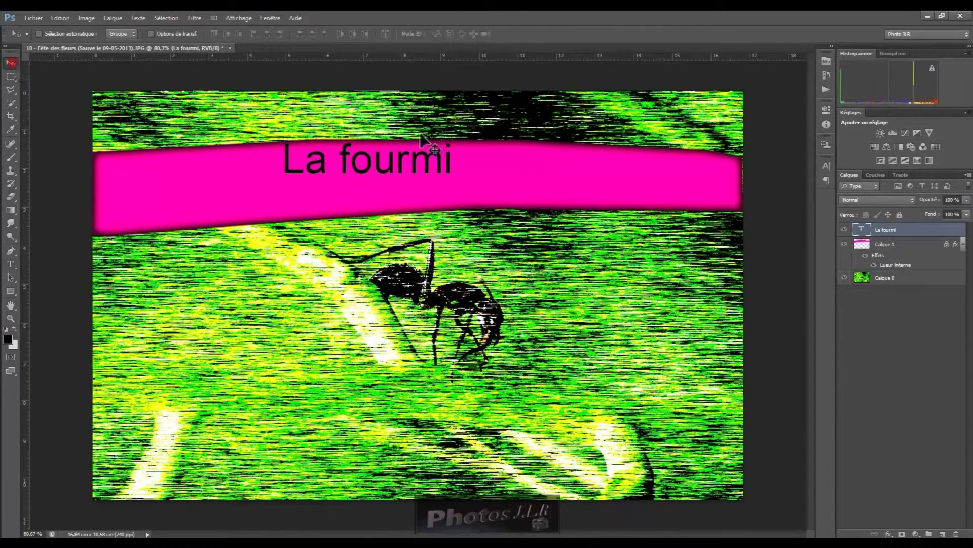
left_click_drag(399, 161, 470, 188)
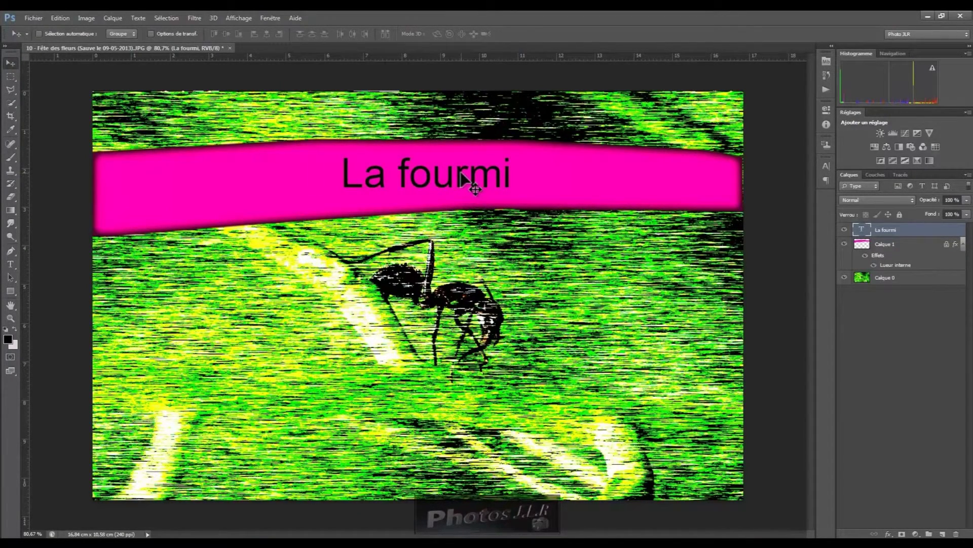
key("ctrl+t")
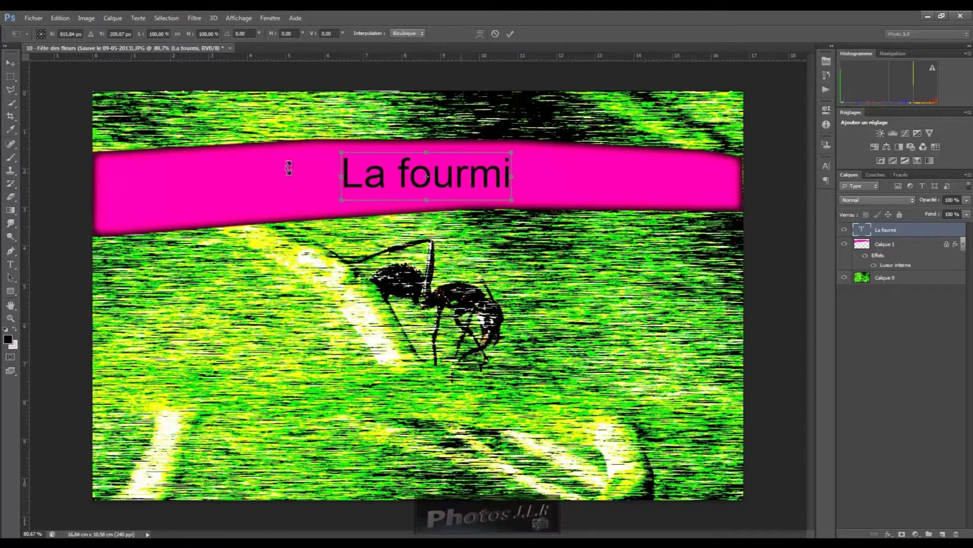
left_click_drag(339, 176, 224, 176)
left_click_drag(511, 177, 652, 178)
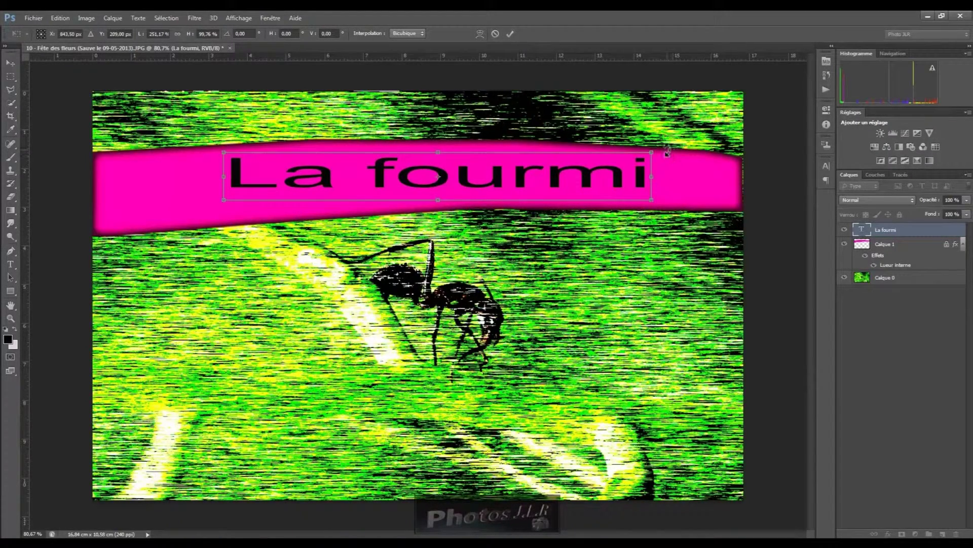
left_click_drag(668, 150, 668, 153)
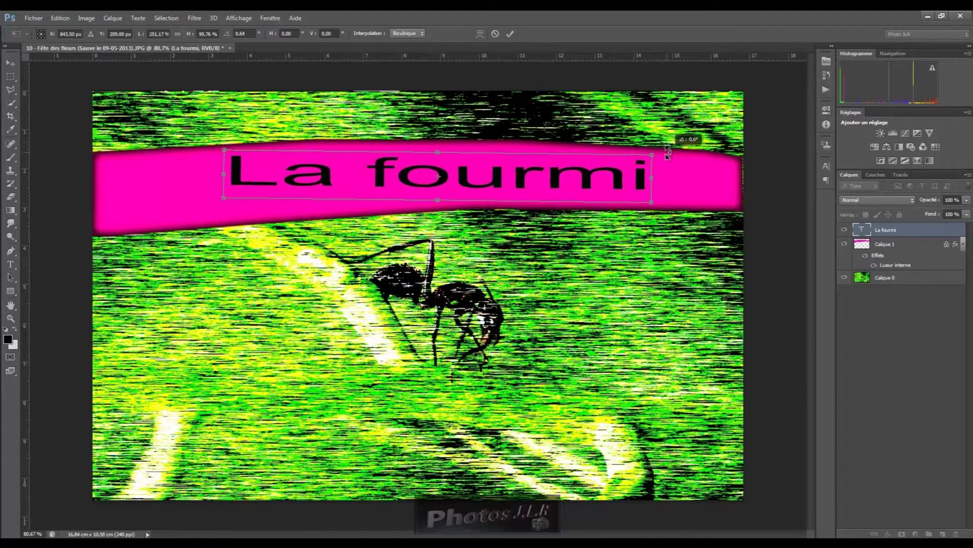
left_click(510, 33)
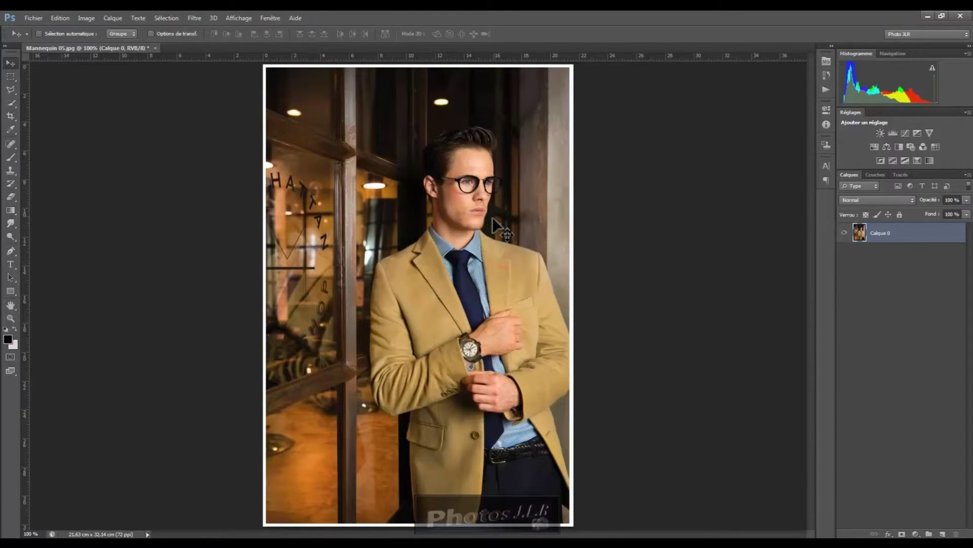
- Outline the man's face with a freehand Lasso selection
left_click(13, 79)
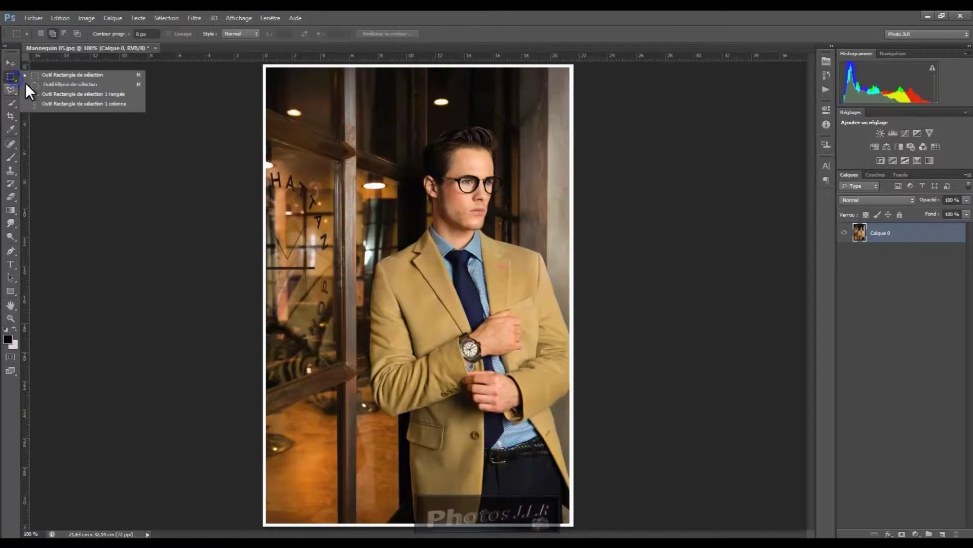
left_click(14, 92)
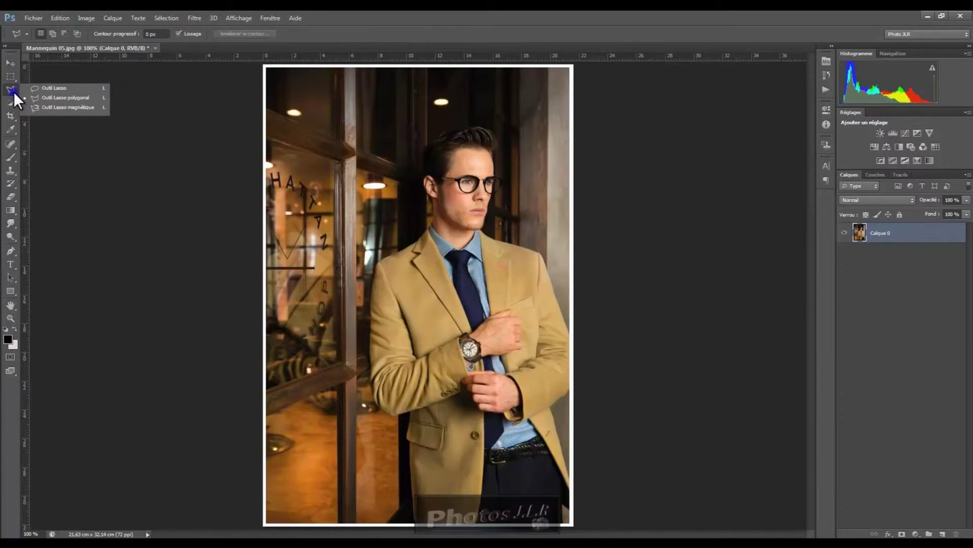
left_click(59, 87)
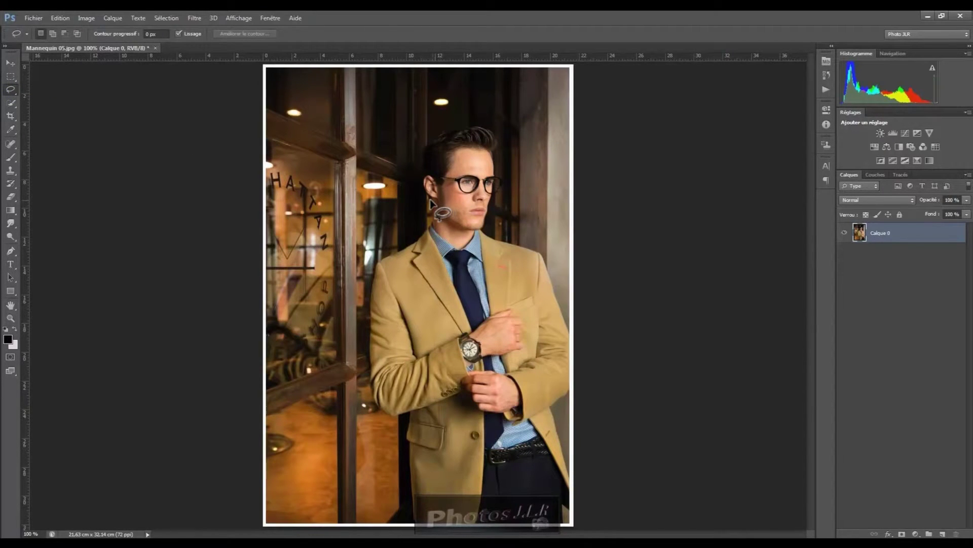
mouse_move(430, 201)
left_mouse_down()
mouse_move(446, 229)
mouse_move(483, 229)
mouse_move(494, 157)
mouse_move(481, 144)
mouse_move(442, 144)
mouse_move(421, 172)
mouse_move(439, 208)
left_mouse_up()
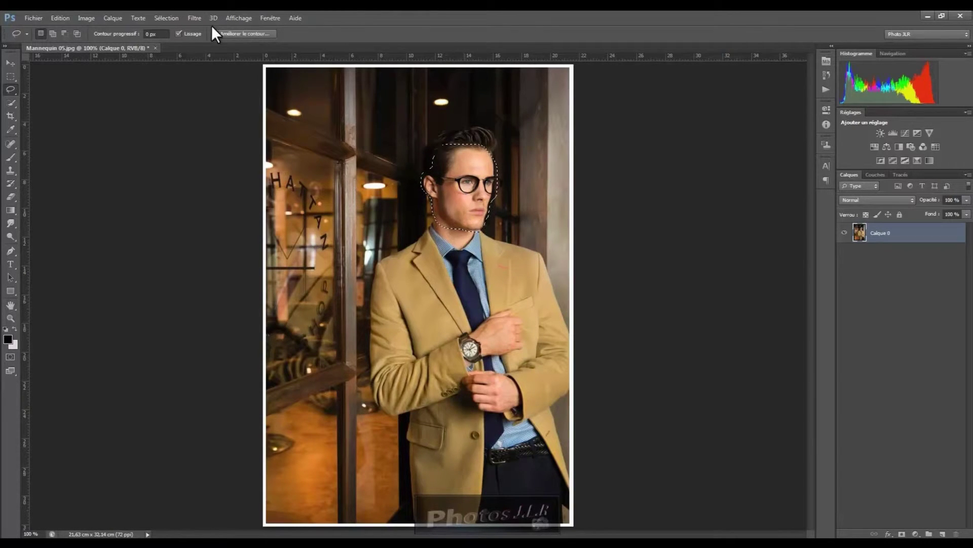
- Try the Mosaïque filter on the selected face with tile sizes 42 and 2, cancel it, and clear the selection
left_click(194, 18)
mouse_move(215, 188)
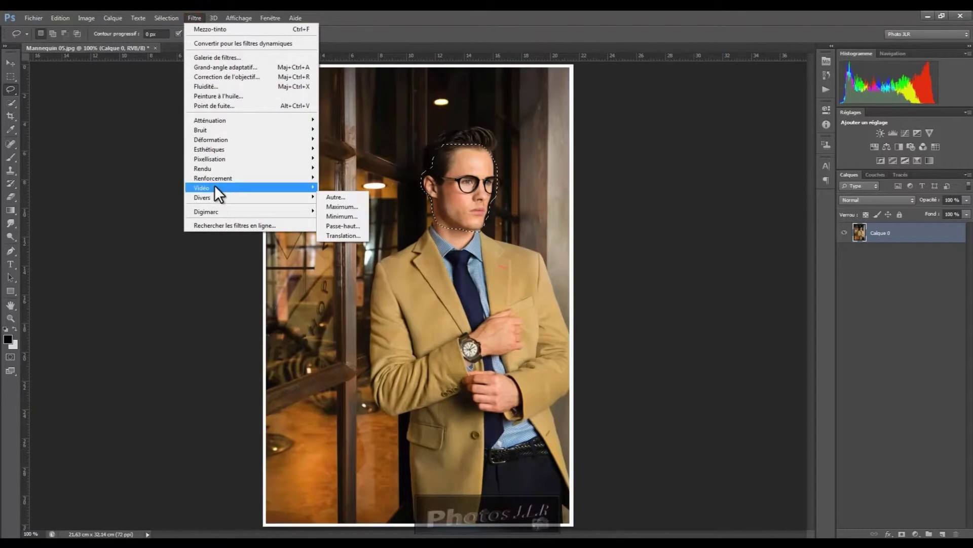
mouse_move(218, 158)
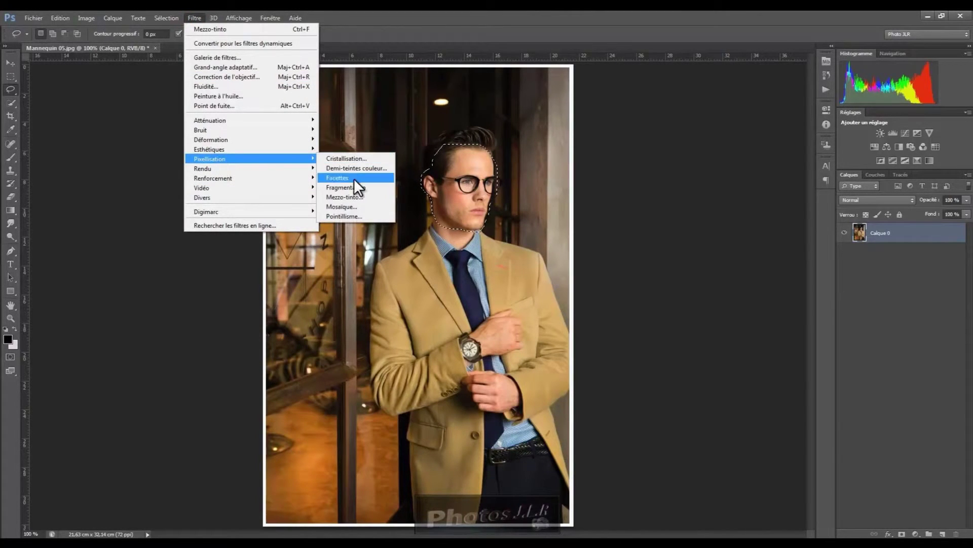
left_click(342, 206)
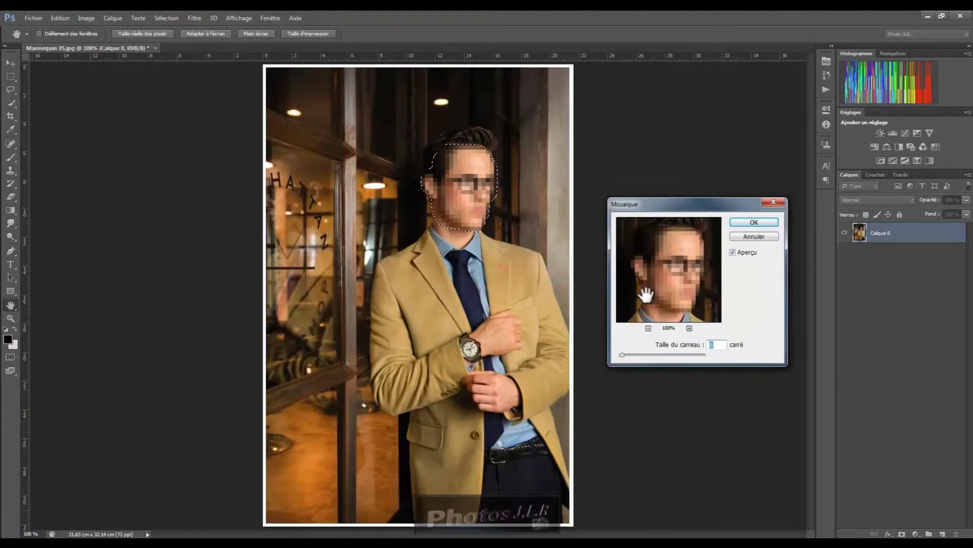
left_click(648, 328)
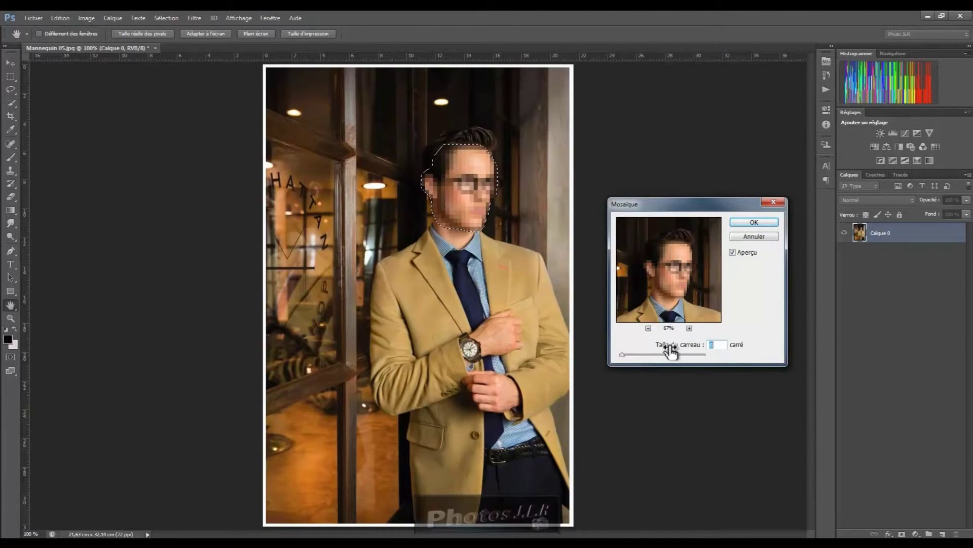
left_click_drag(619, 354, 637, 355)
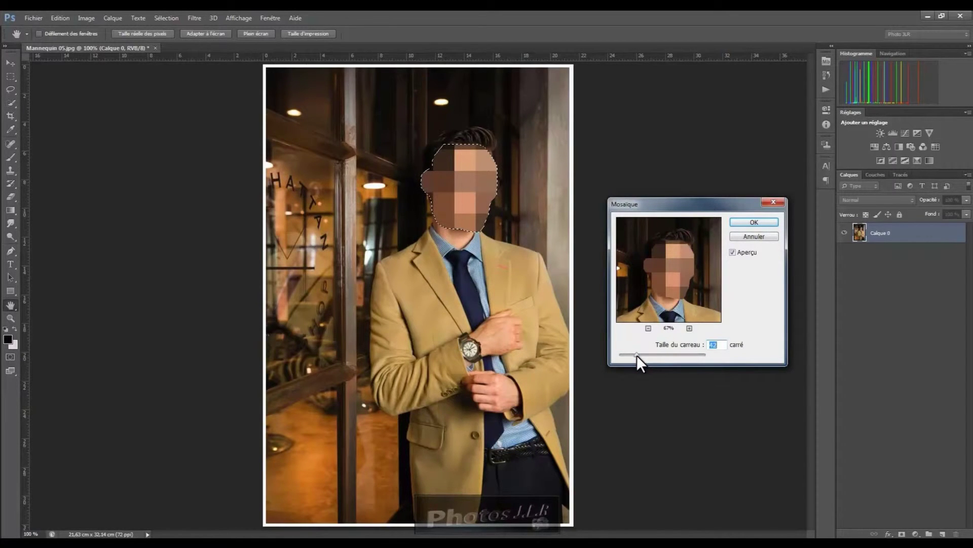
mouse_move(637, 354)
left_mouse_down()
mouse_move(652, 354)
mouse_move(619, 355)
left_mouse_up()
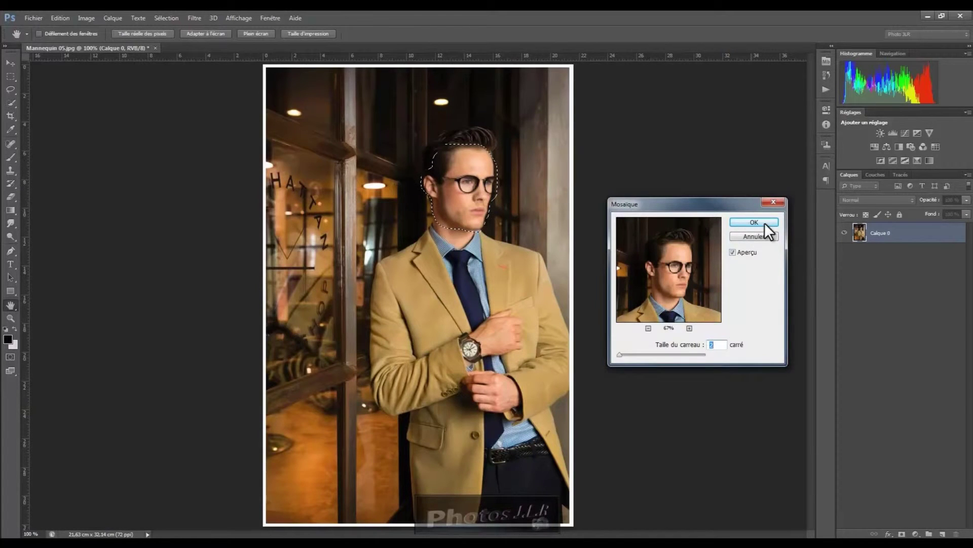
left_click(754, 236)
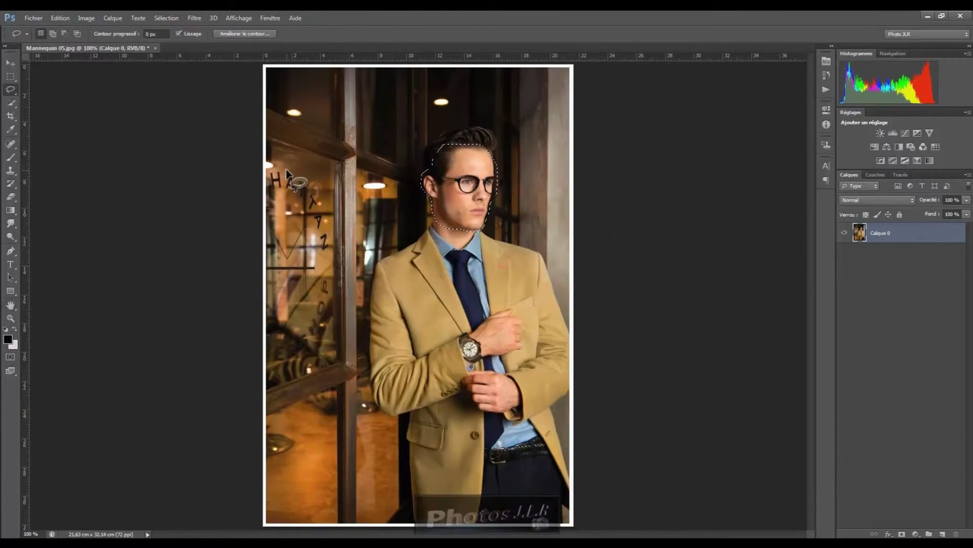
key("ctrl+d")
key("v")
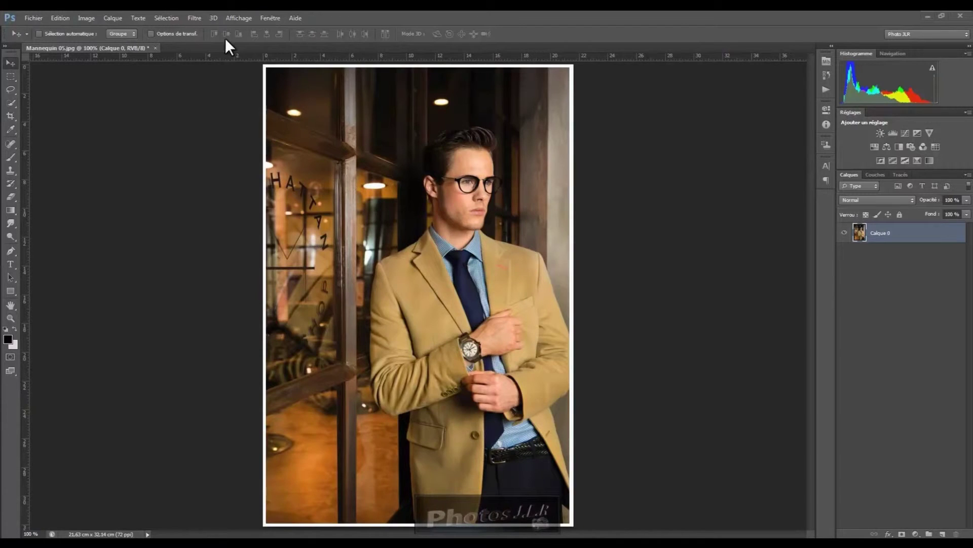
- Apply the Mosaïque filter to the whole mannequin photo with a Taille du carreau of 30
left_click(194, 18)
mouse_move(221, 140)
mouse_move(218, 158)
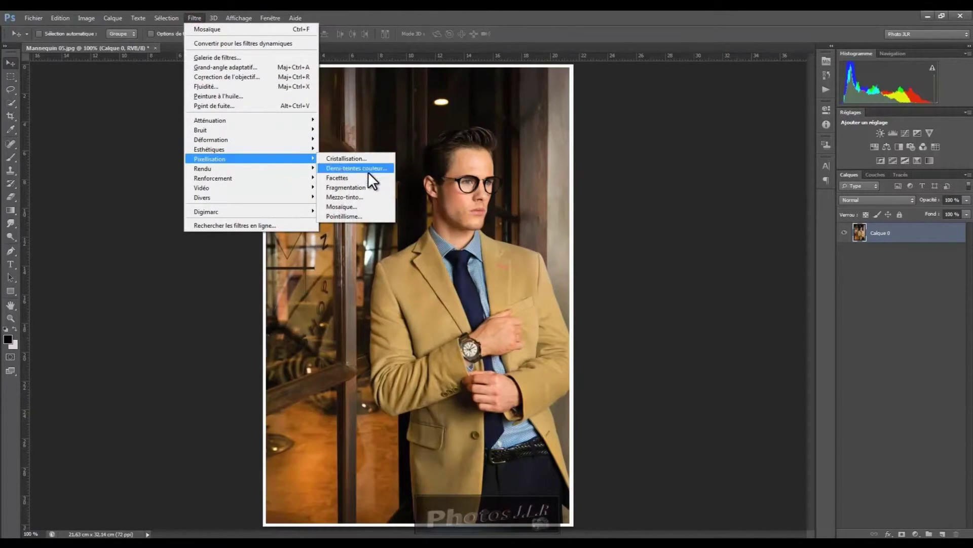
left_click(347, 206)
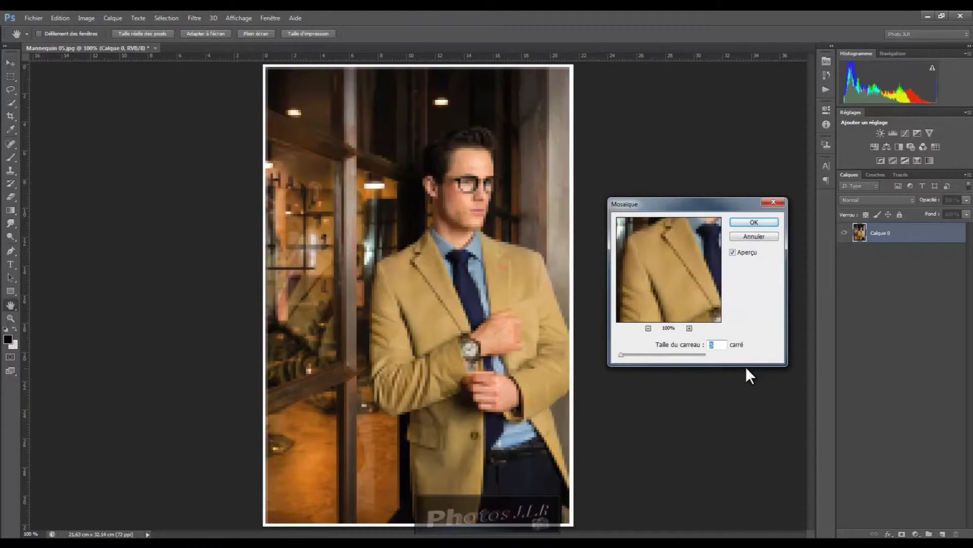
left_click(713, 345)
type("30")
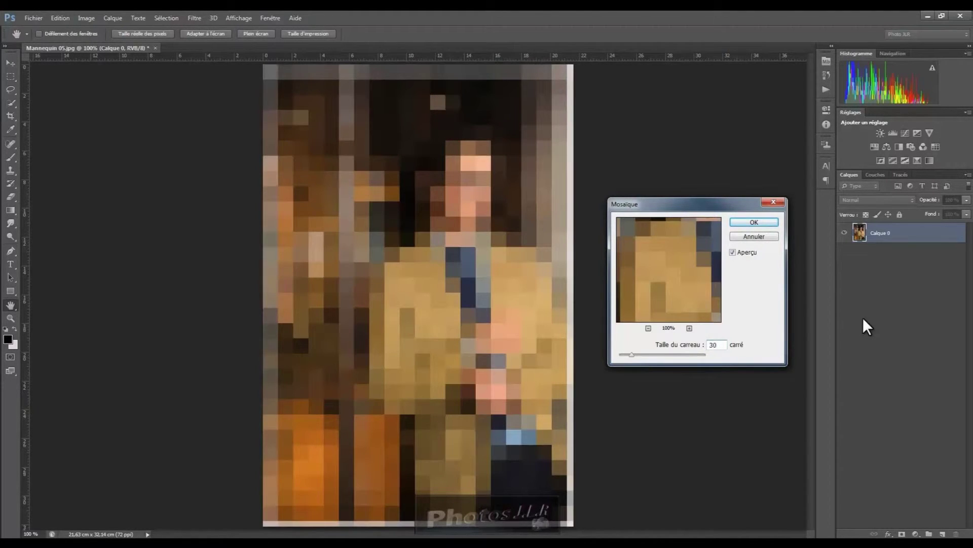
left_click(765, 222)
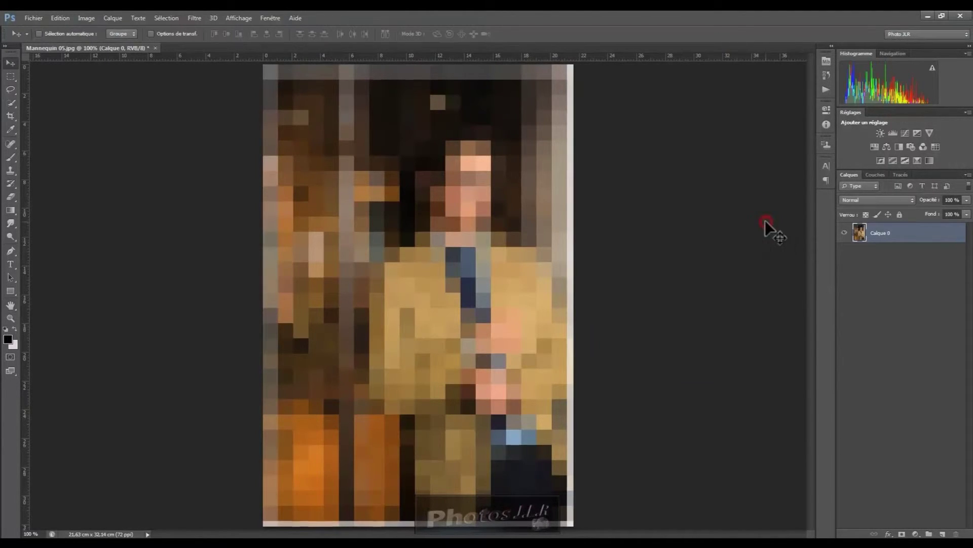
- Create a history snapshot of the current mosaic state and name it 30
left_click(826, 75)
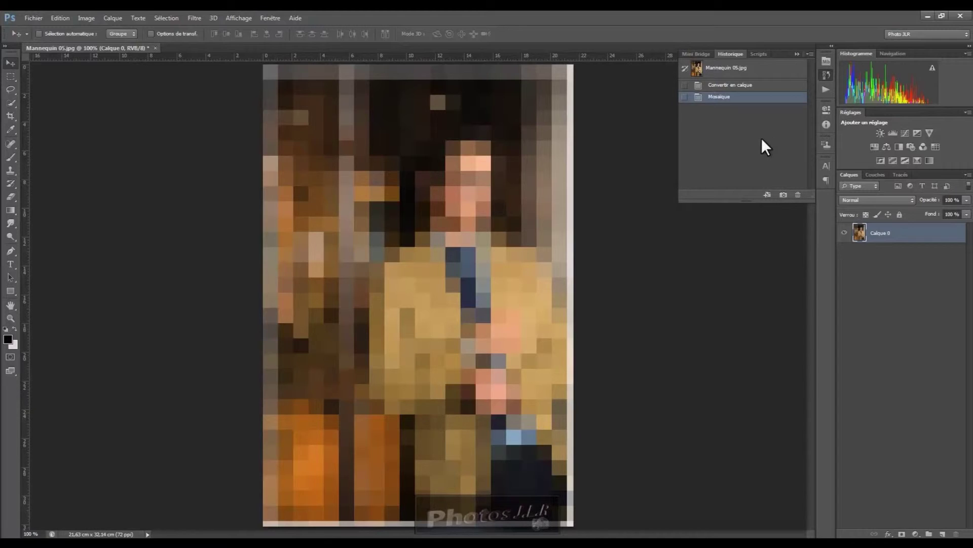
left_click(784, 196)
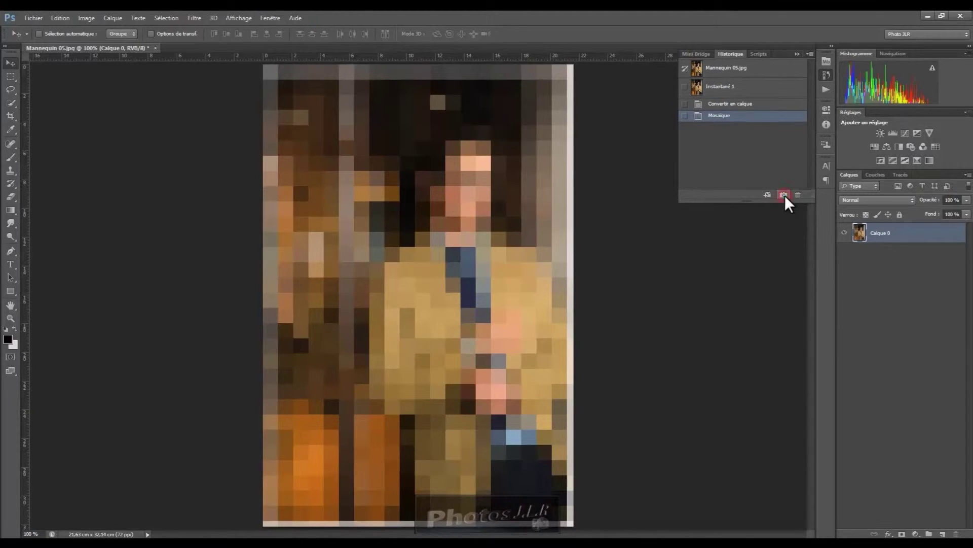
double_click(716, 88)
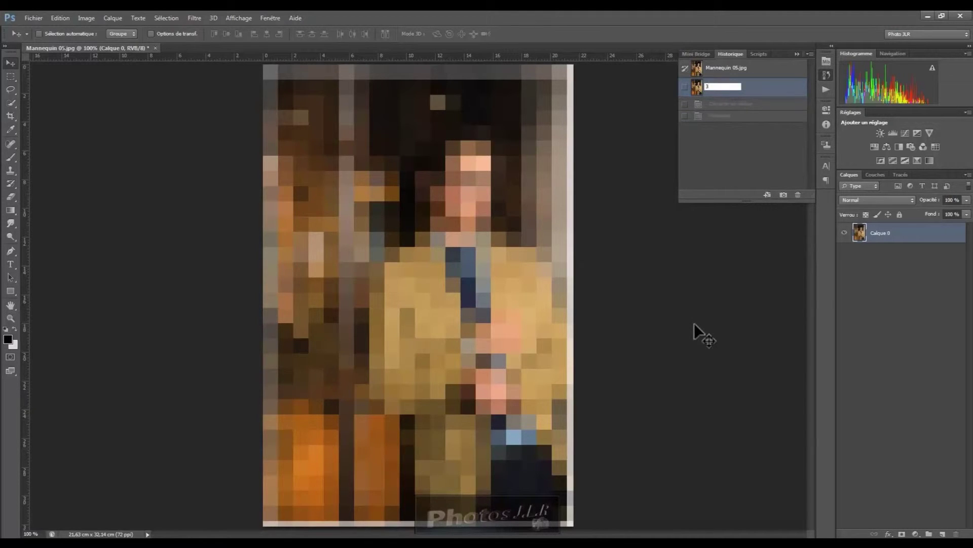
left_click(729, 248)
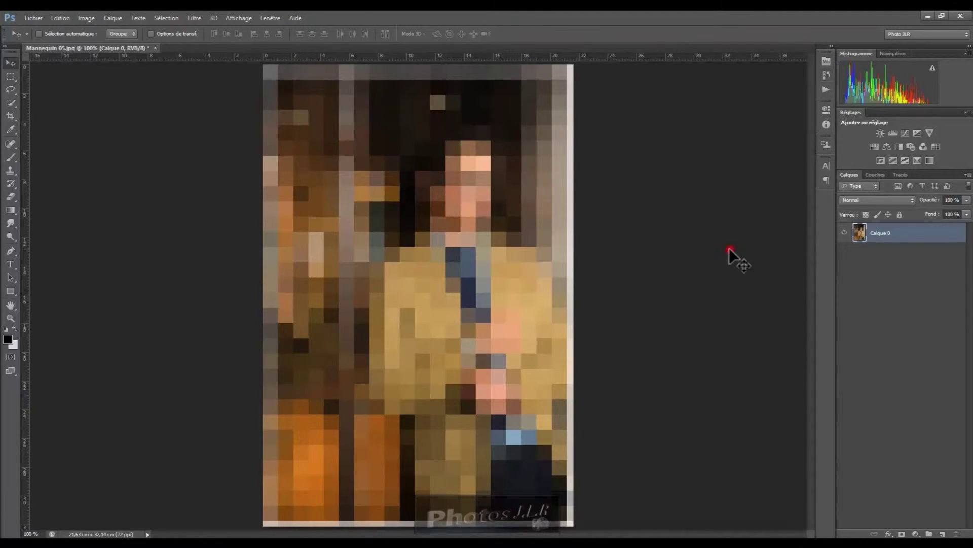
- Return to the original Mannequin 05.jpg state and apply the Mosaïque filter with a Taille du carreau of 15
left_click(826, 71)
left_click(719, 69)
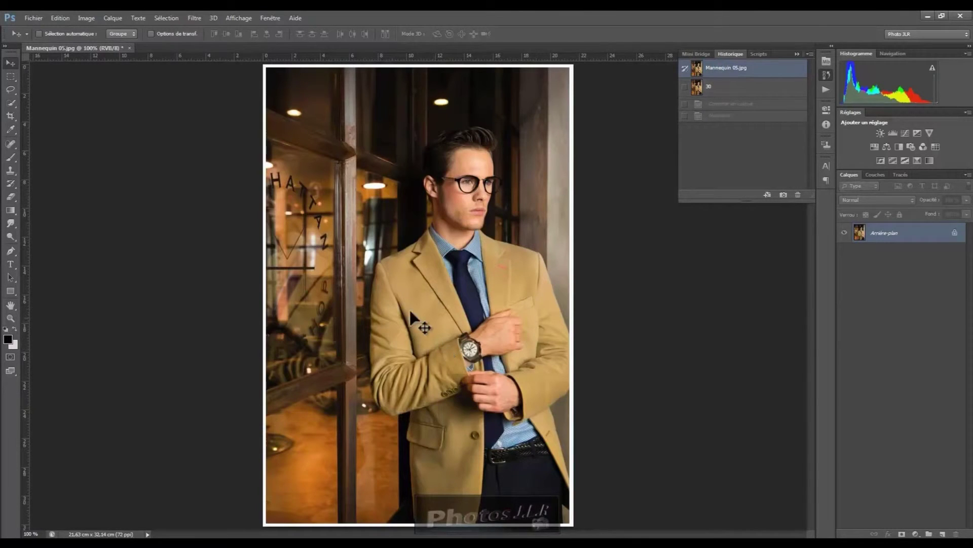
left_click(196, 18)
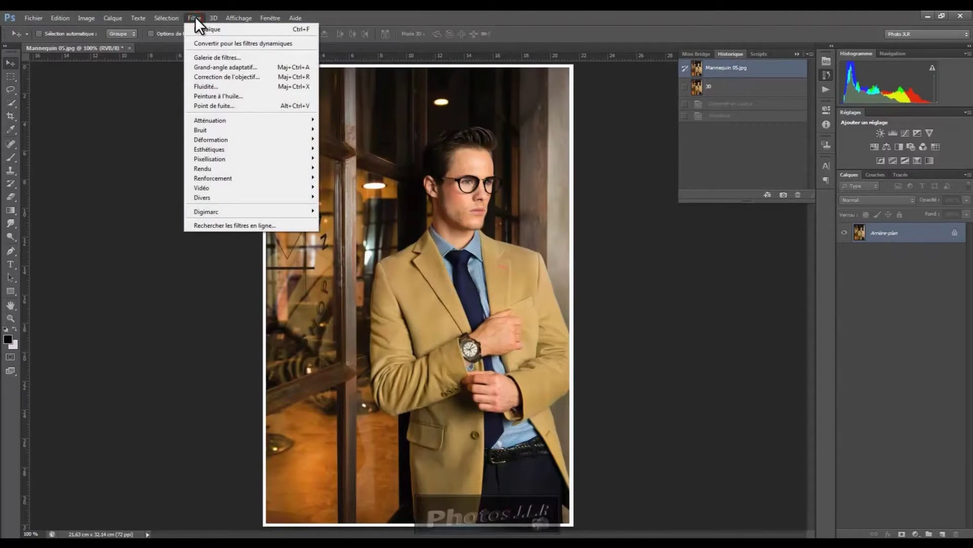
mouse_move(213, 159)
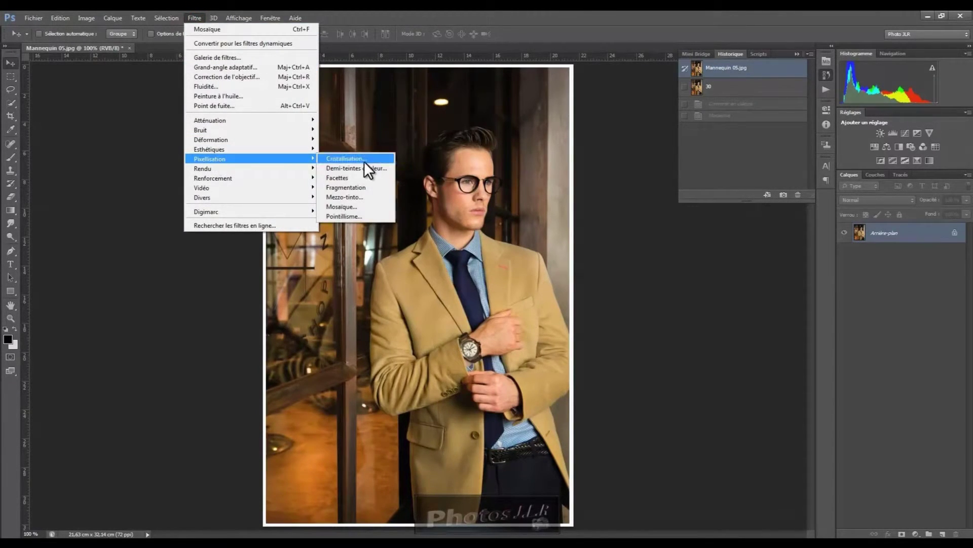
left_click(345, 206)
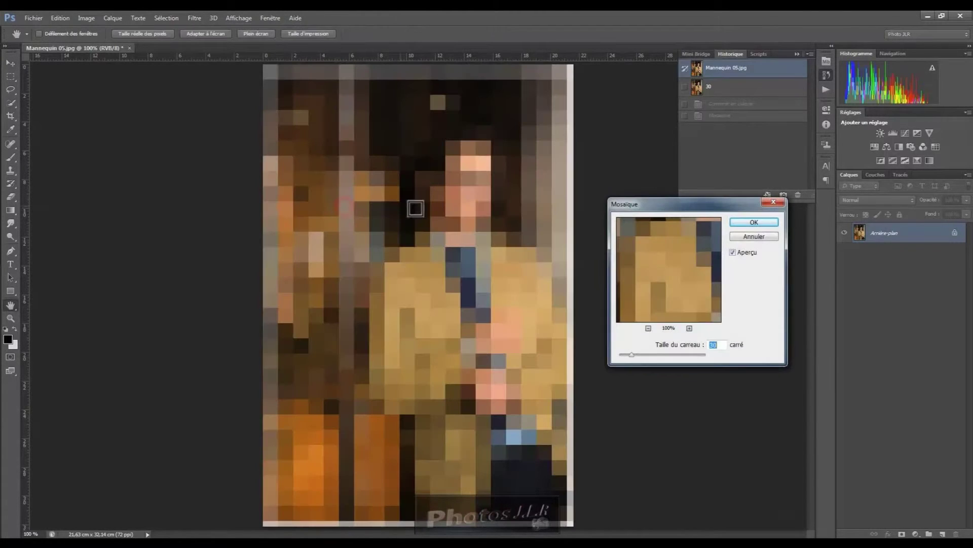
left_click_drag(710, 344, 732, 342)
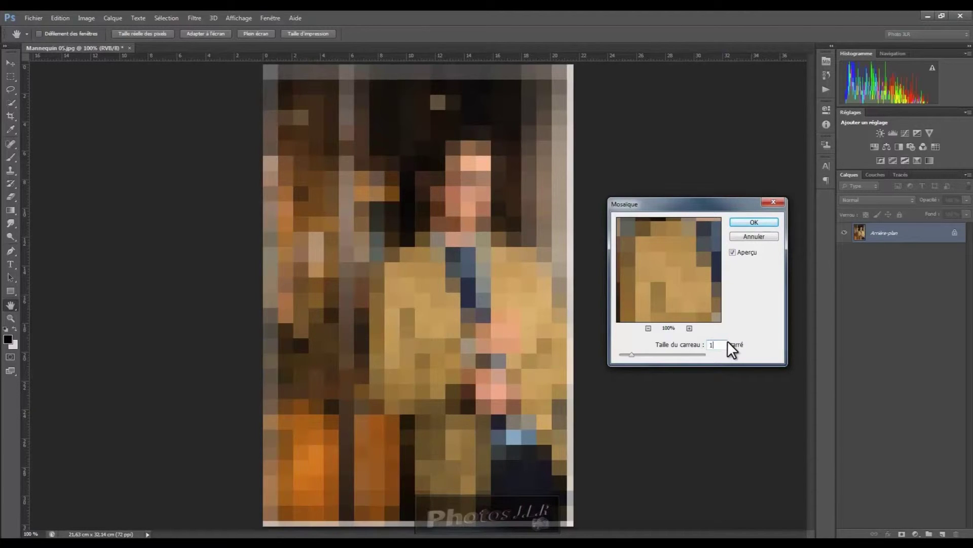
type("15")
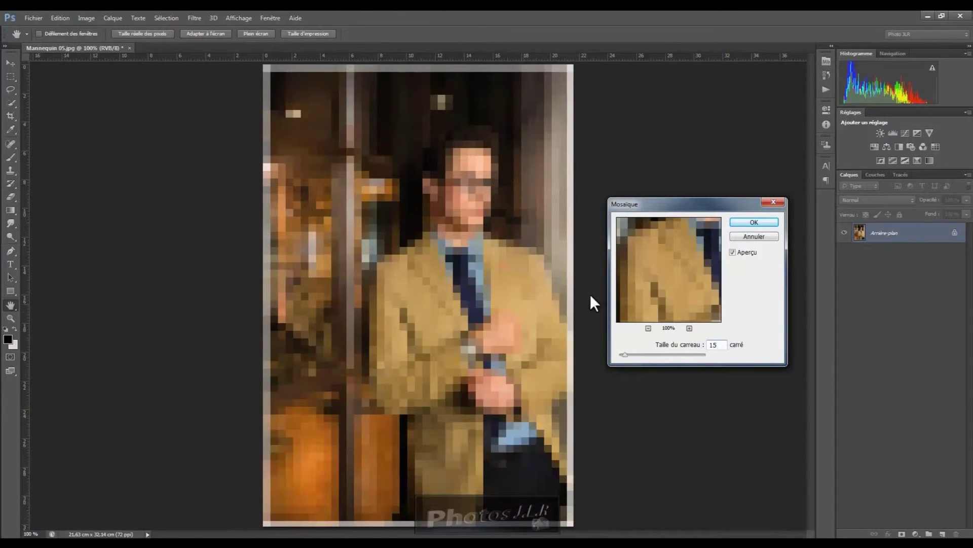
left_click(755, 223)
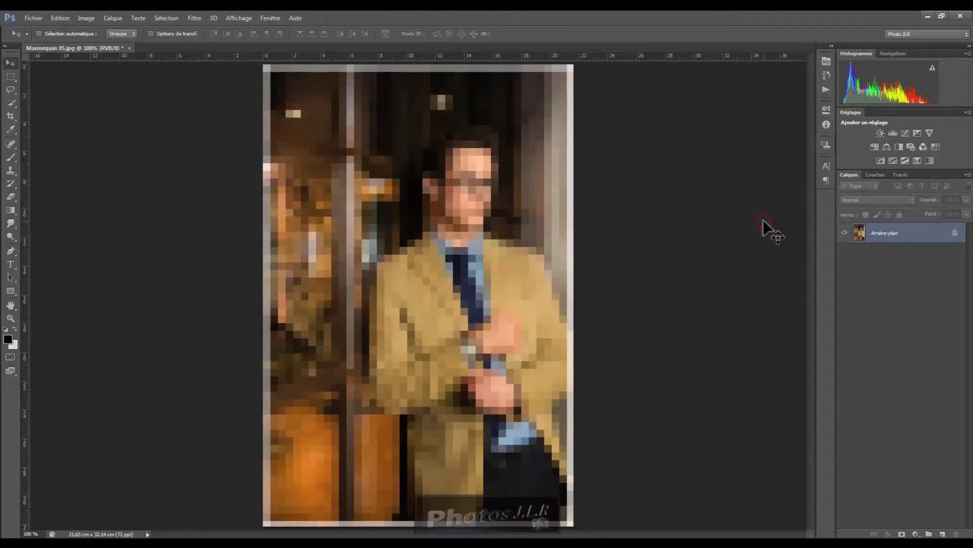
- Create a history snapshot of the finer mosaic and name it 15
left_click(825, 75)
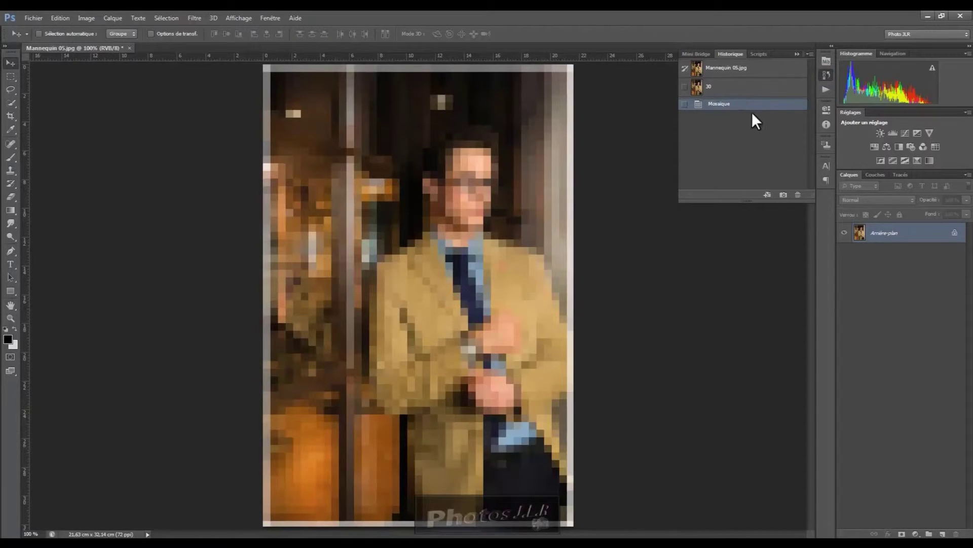
left_click(783, 195)
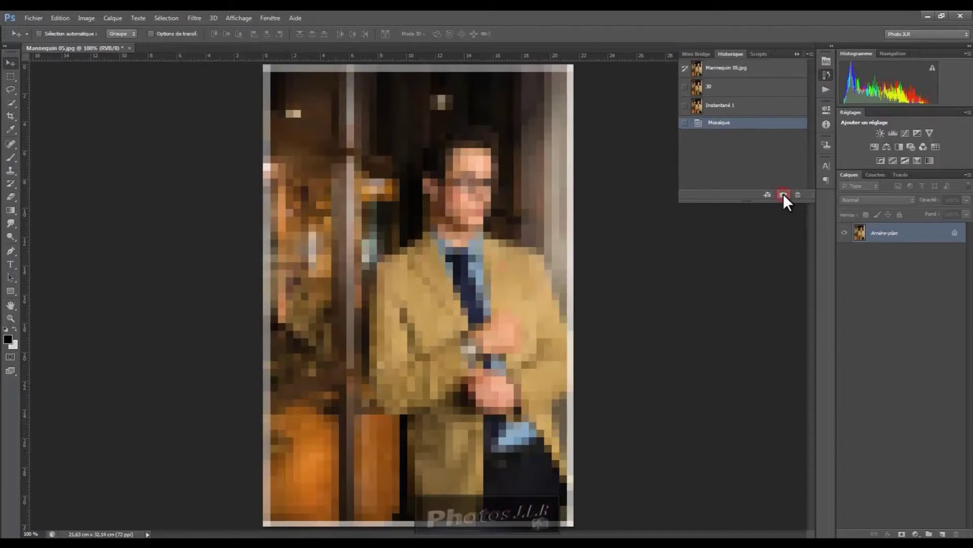
double_click(717, 105)
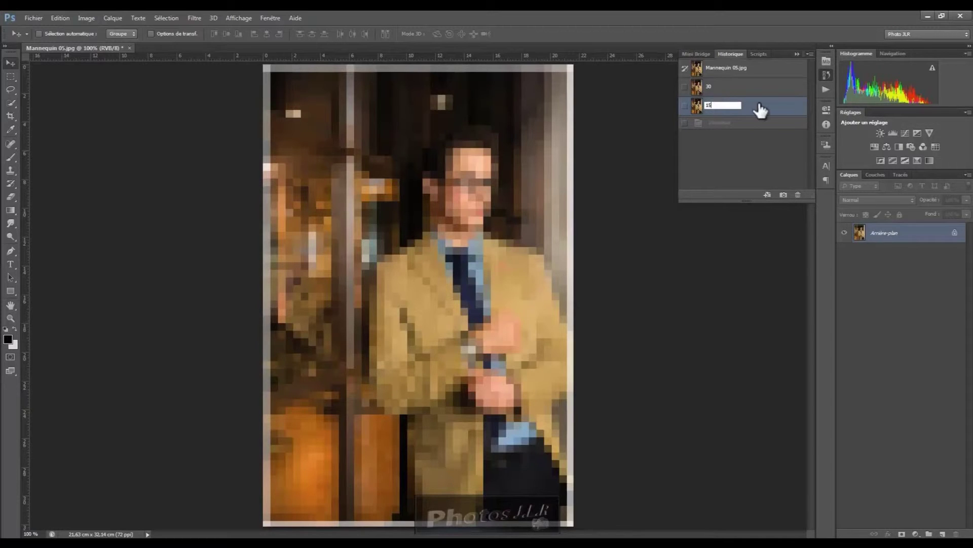
- Restore the original Mannequin 05.jpg state and apply the Mosaïque filter with a Taille du carreau of 5
left_click(729, 68)
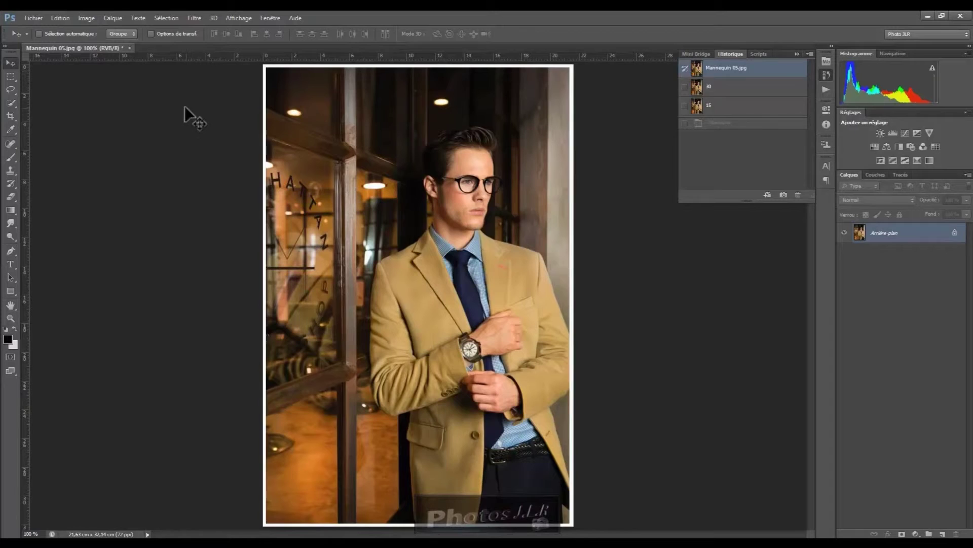
left_click(193, 17)
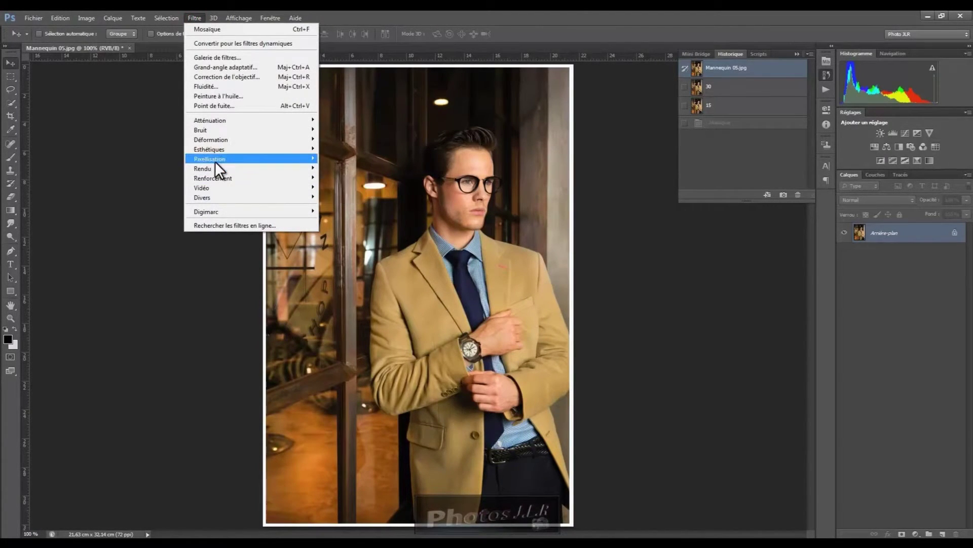
mouse_move(214, 167)
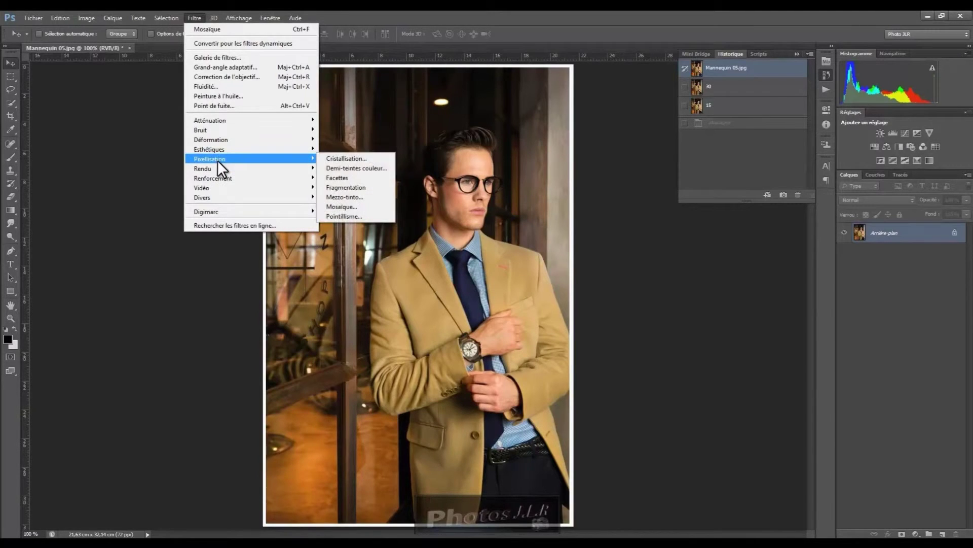
left_click(340, 205)
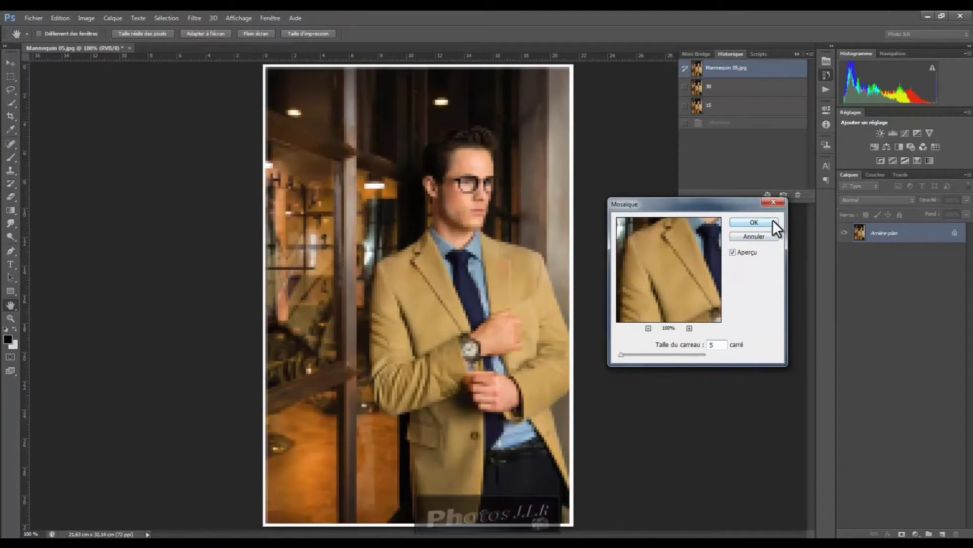
left_click(773, 221)
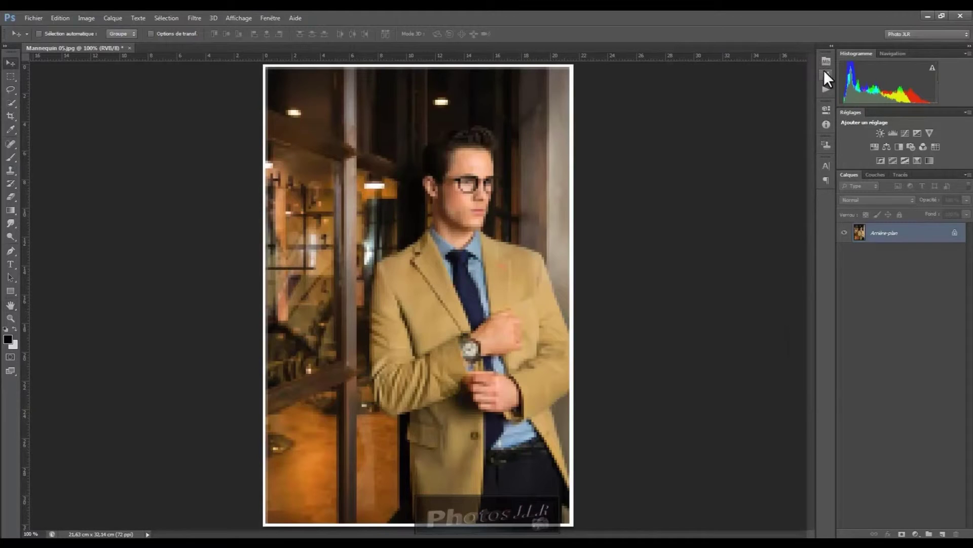
- Create a history snapshot of the current fine mosaic and name it 5
left_click(825, 73)
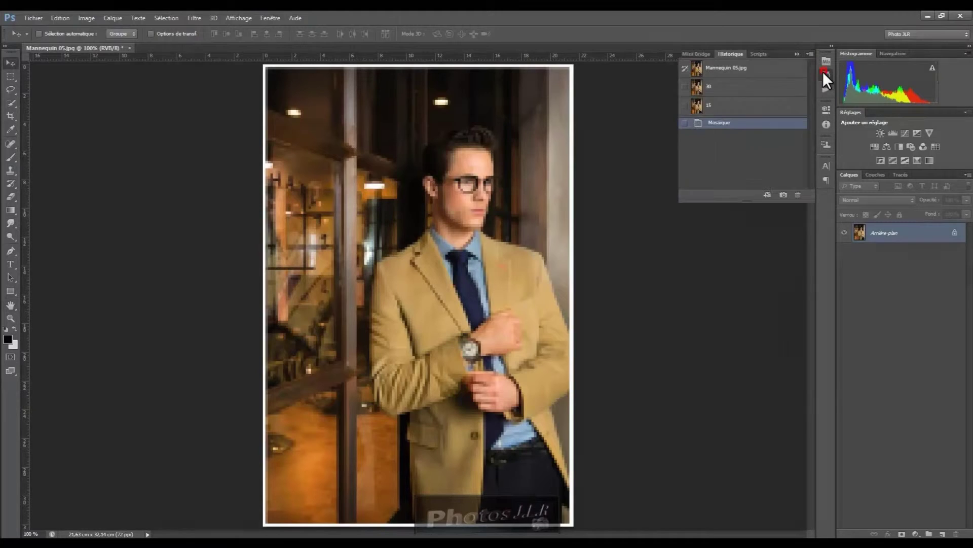
left_click(784, 195)
double_click(714, 125)
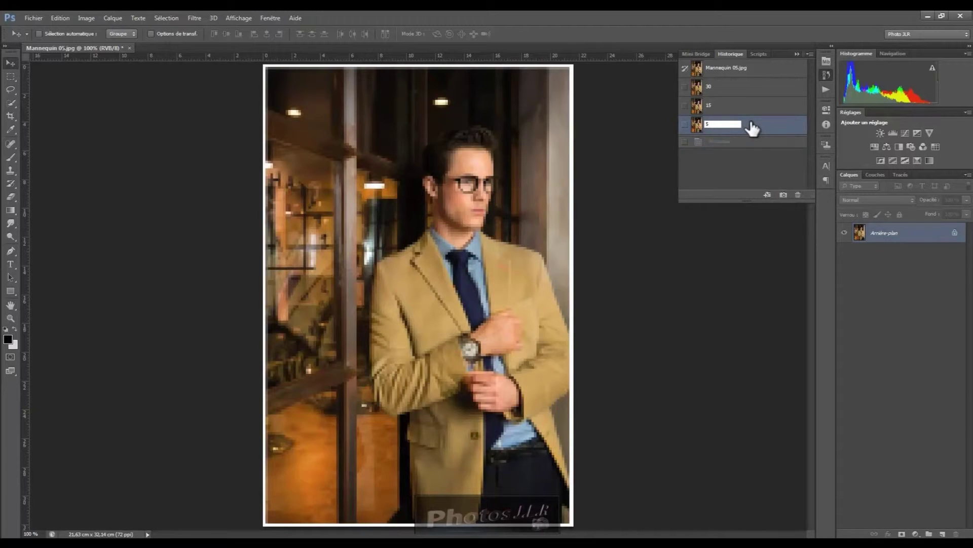
key("Return")
- Return to the original Mannequin 05.jpg state and set up the History Brush with a 125 px diameter
left_click(755, 71)
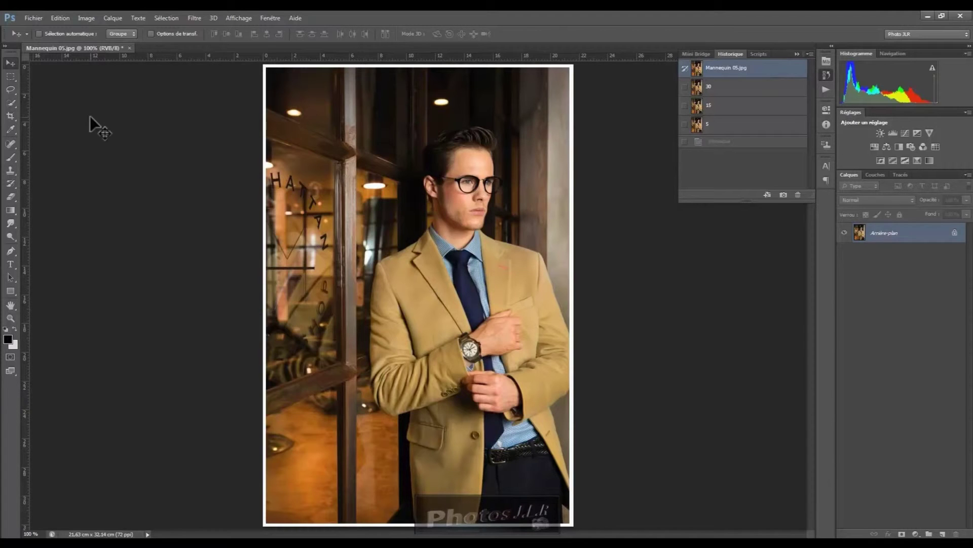
left_click(11, 183)
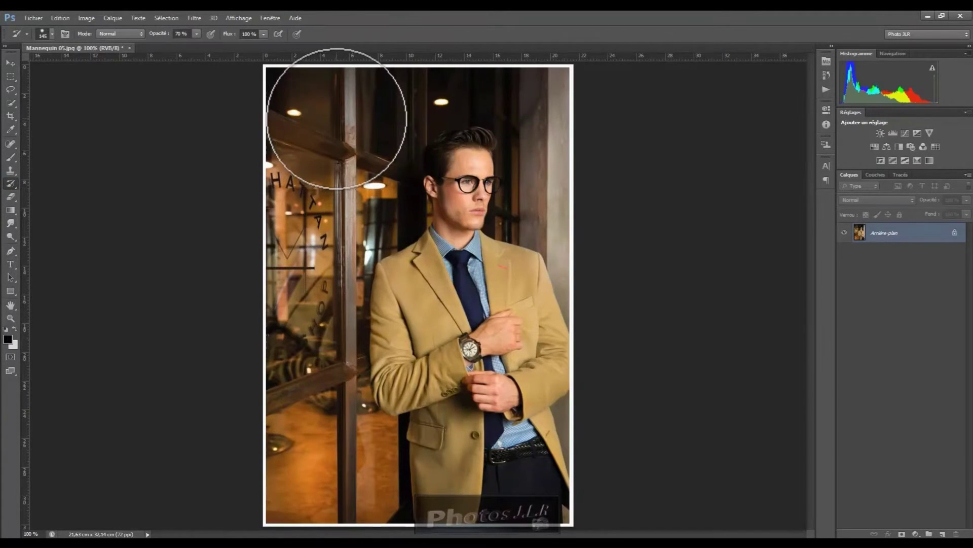
right_click(337, 119, "alt")
left_click_drag(336, 118, 332, 120)
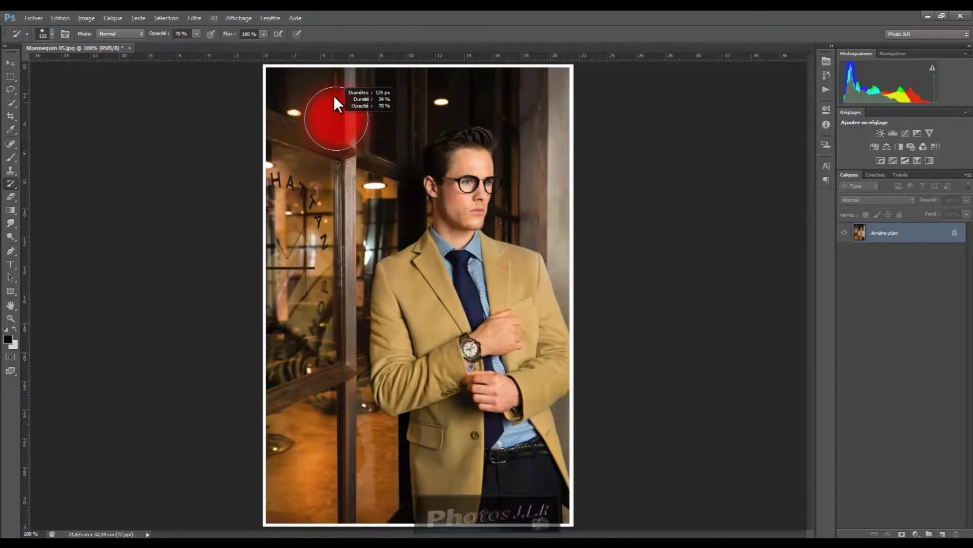
left_click_drag(336, 145, 336, 145)
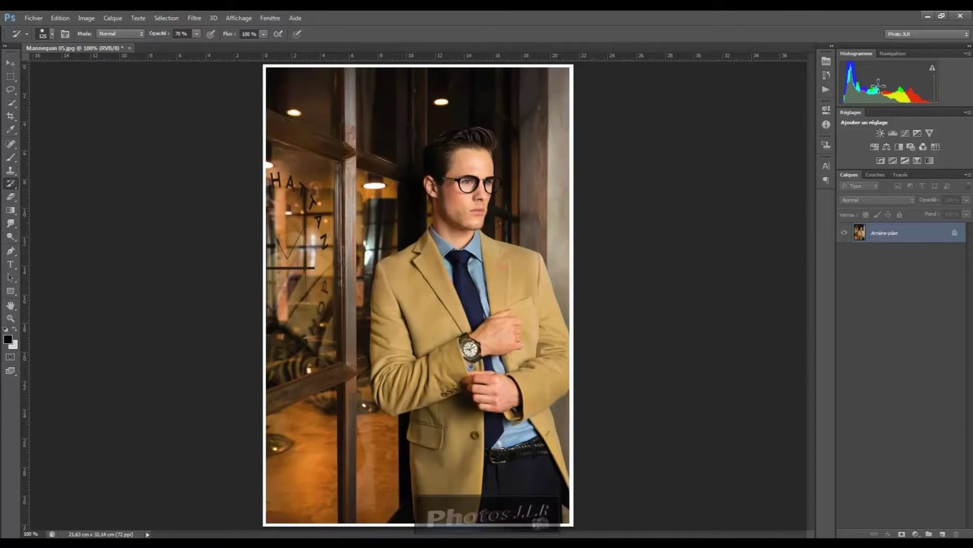
- Set snapshot 30 as the History Brush source and paint the coarse mosaic around the photo's outer edges
left_click(826, 75)
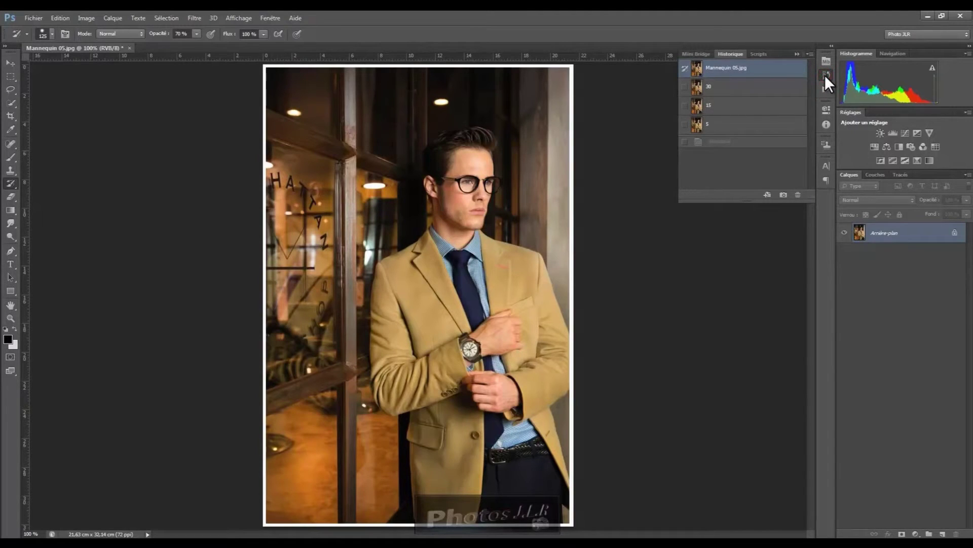
left_click(685, 87)
mouse_move(269, 87)
left_mouse_down()
mouse_move(495, 78)
mouse_move(540, 90)
mouse_move(554, 104)
mouse_move(588, 334)
mouse_move(566, 401)
mouse_move(561, 495)
mouse_move(543, 510)
mouse_move(267, 495)
mouse_move(285, 152)
mouse_move(380, 91)
left_mouse_up()
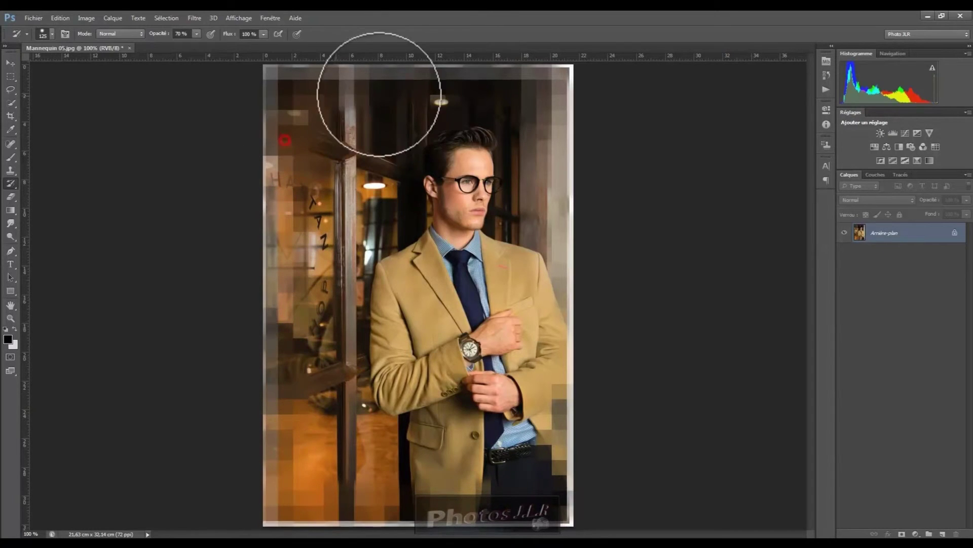
- Set snapshot 15 as the History Brush source and paint the medium mosaic over the door frame, inner background and lower jacket
left_click(827, 74)
left_click_drag(813, 150, 812, 71)
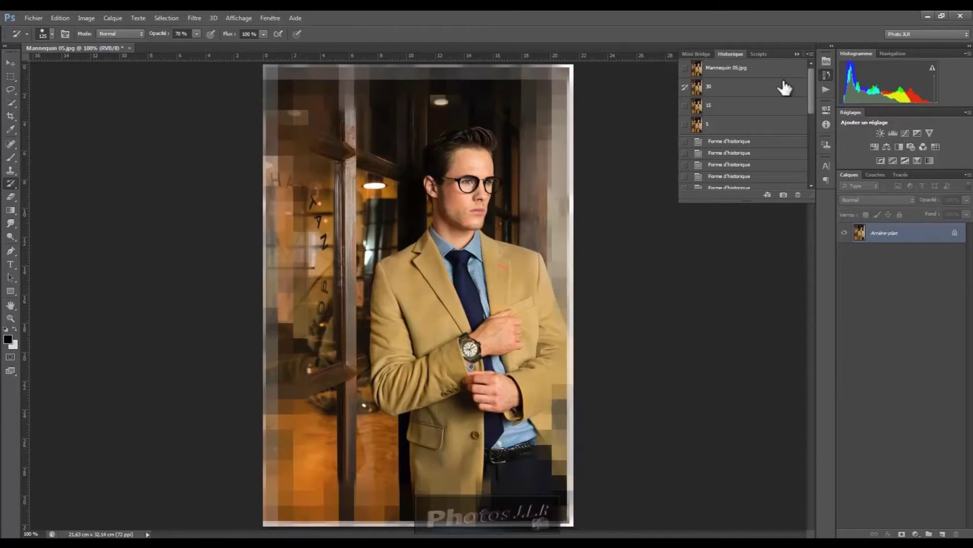
left_click(685, 106)
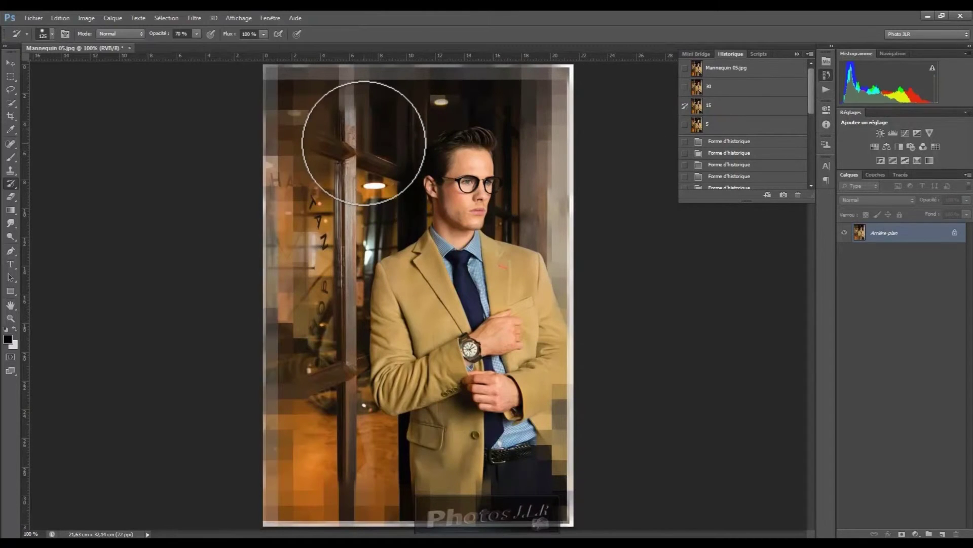
mouse_move(335, 144)
left_mouse_down()
mouse_move(381, 131)
mouse_move(384, 146)
mouse_move(331, 193)
mouse_move(341, 220)
mouse_move(334, 435)
mouse_move(347, 427)
mouse_move(372, 435)
left_mouse_up()
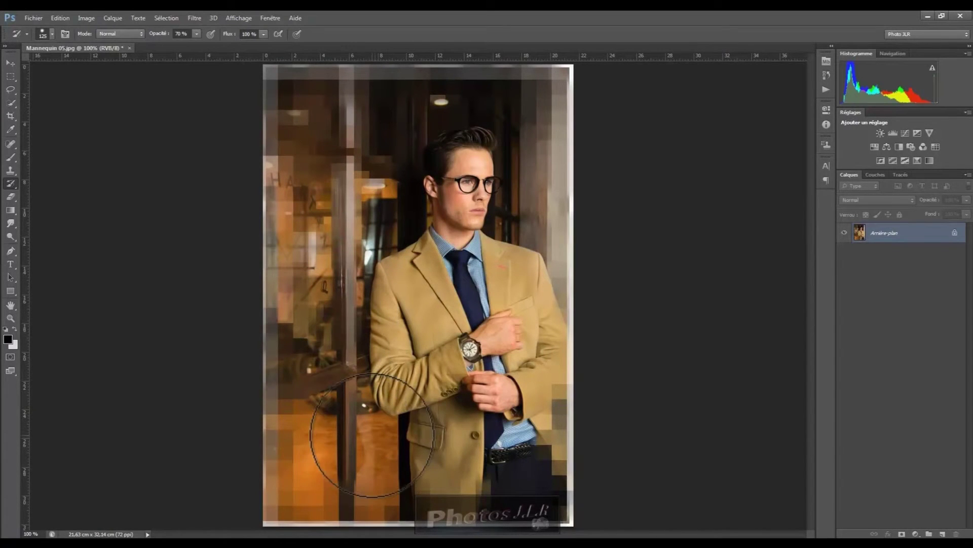
left_click_drag(535, 140, 535, 205)
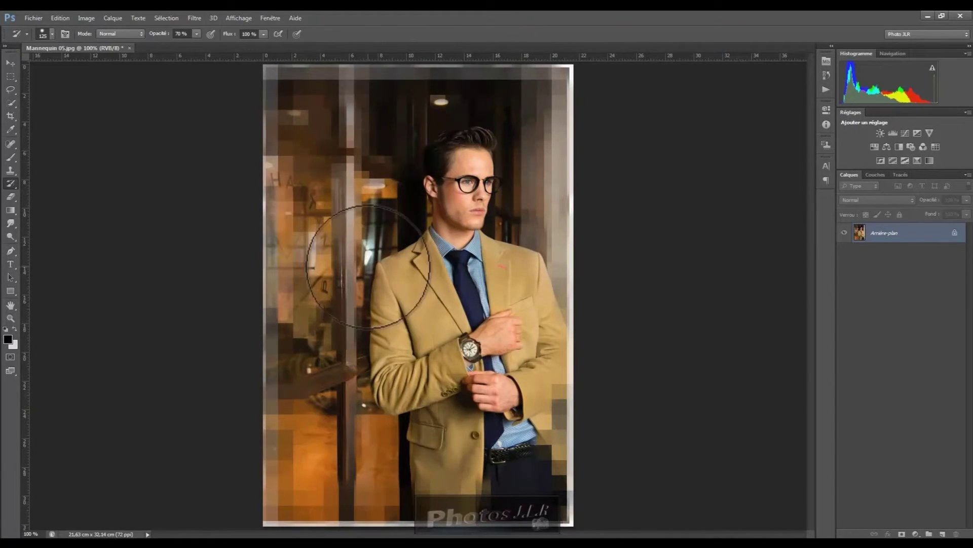
mouse_move(427, 436)
left_mouse_down()
mouse_move(447, 440)
mouse_move(563, 421)
left_mouse_up()
left_click_drag(552, 380, 540, 300)
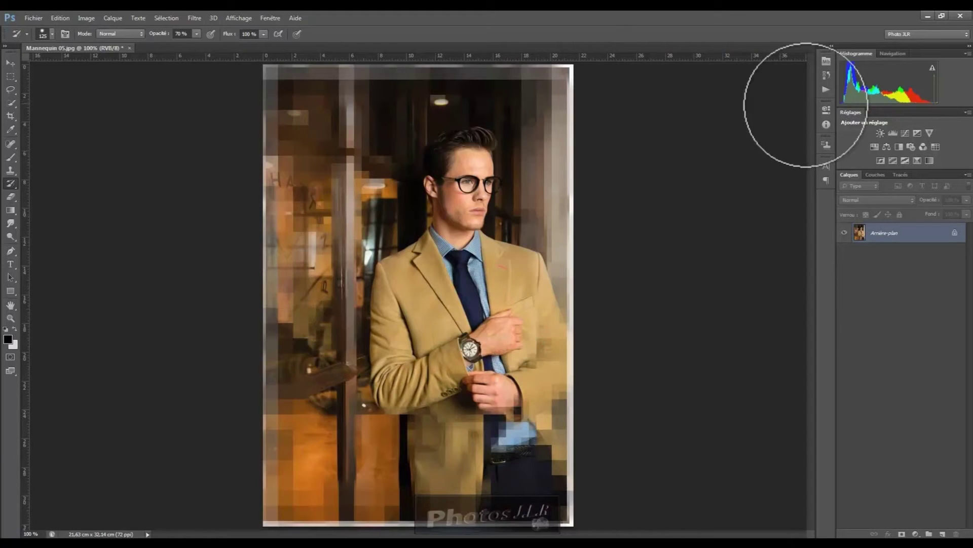
- Set snapshot 5 as the History Brush source and paint the fine mosaic over the man's jacket, tie and hands
left_click(827, 73)
left_click_drag(813, 133, 811, 79)
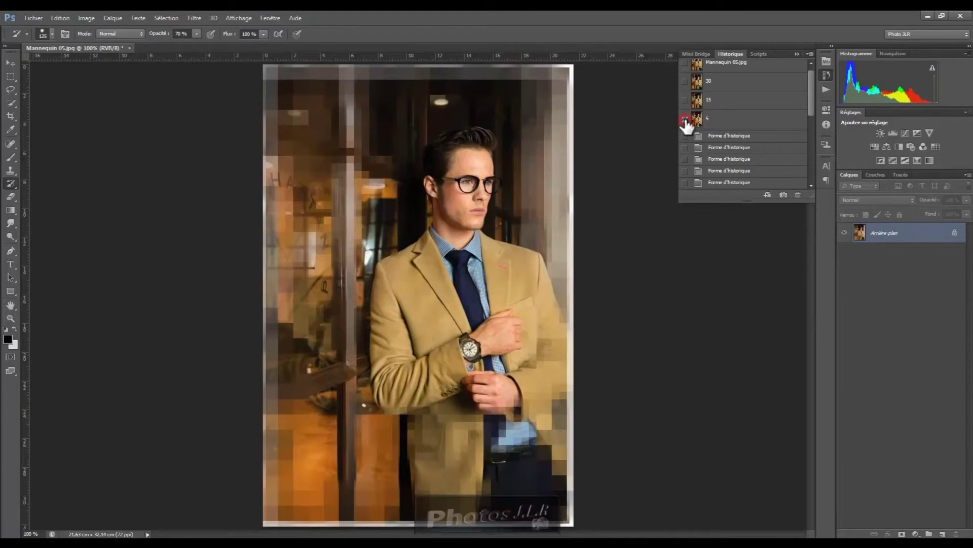
mouse_move(411, 247)
left_mouse_down()
mouse_move(387, 256)
mouse_move(389, 363)
mouse_move(436, 350)
mouse_move(505, 380)
mouse_move(517, 369)
mouse_move(543, 263)
mouse_move(514, 276)
mouse_move(446, 273)
mouse_move(421, 254)
mouse_move(543, 250)
mouse_move(518, 224)
mouse_move(533, 189)
mouse_move(532, 141)
mouse_move(466, 124)
mouse_move(457, 111)
mouse_move(408, 135)
mouse_move(397, 218)
mouse_move(383, 241)
mouse_move(418, 352)
mouse_move(492, 327)
mouse_move(476, 325)
left_mouse_up()
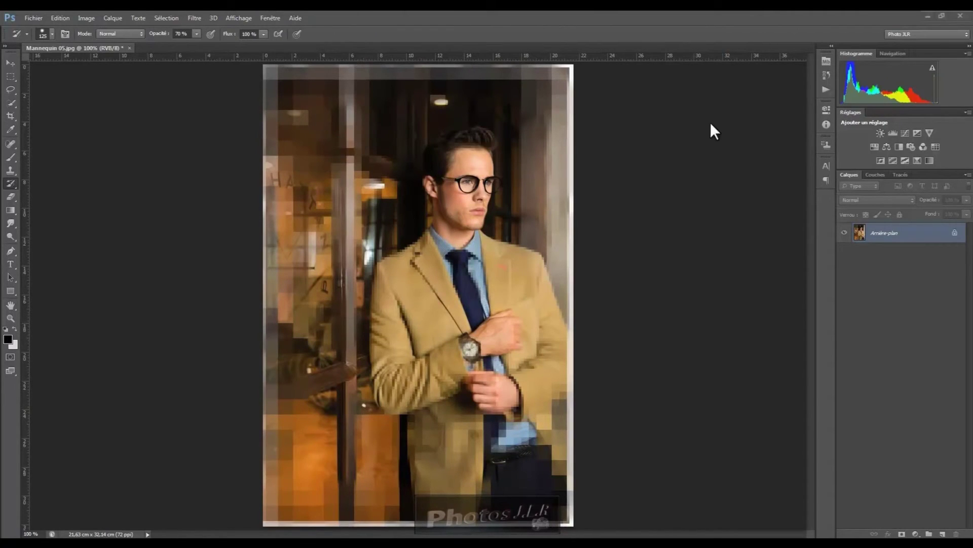
- Restore the original Mannequin 05.jpg state, remove snapshots 30, 15 and 5, and make the original the History Brush source
left_click(827, 75)
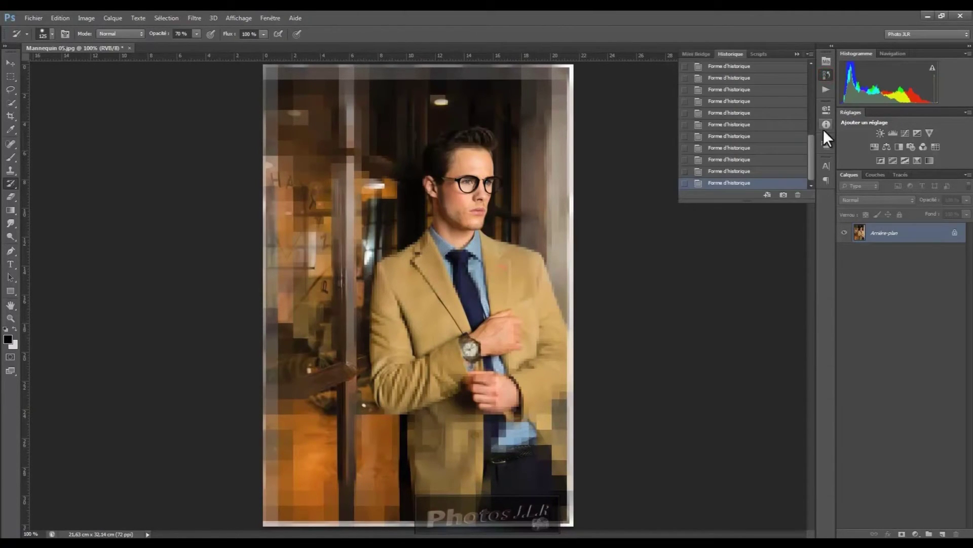
left_click_drag(812, 151, 812, 72)
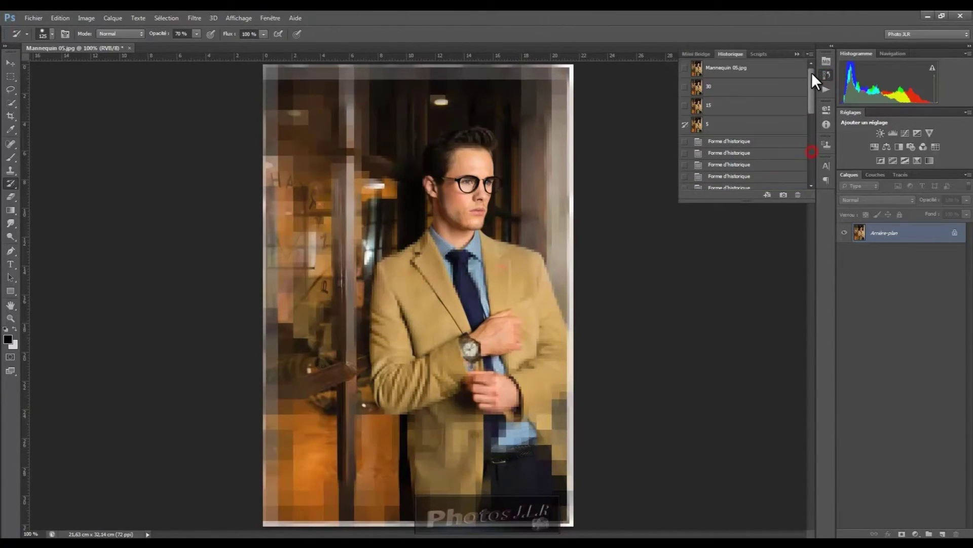
left_click(728, 71)
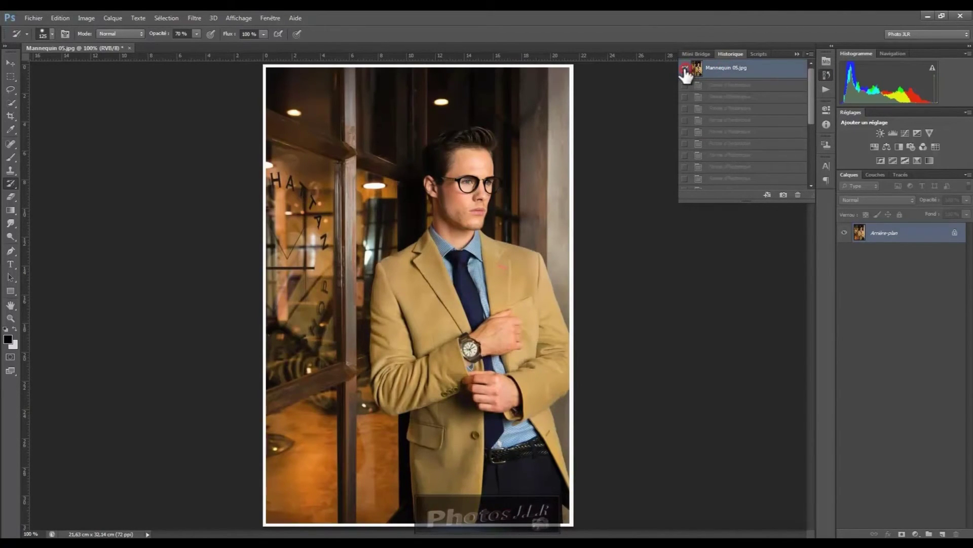
- Preview the Pointillisme filter at 33,3% zoom with a Cellule of 3, and cancel it
left_click(196, 17)
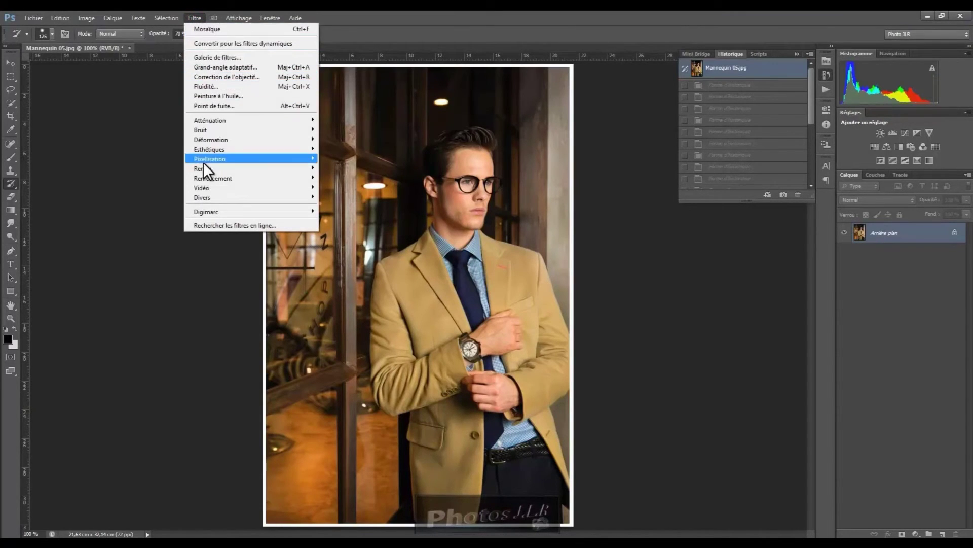
mouse_move(208, 159)
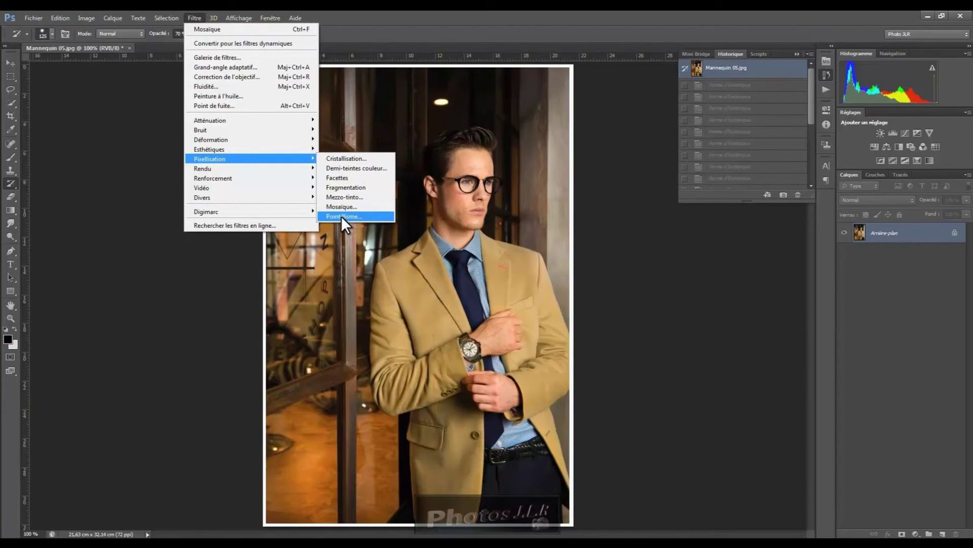
left_click(342, 216)
left_click_drag(537, 136, 760, 229)
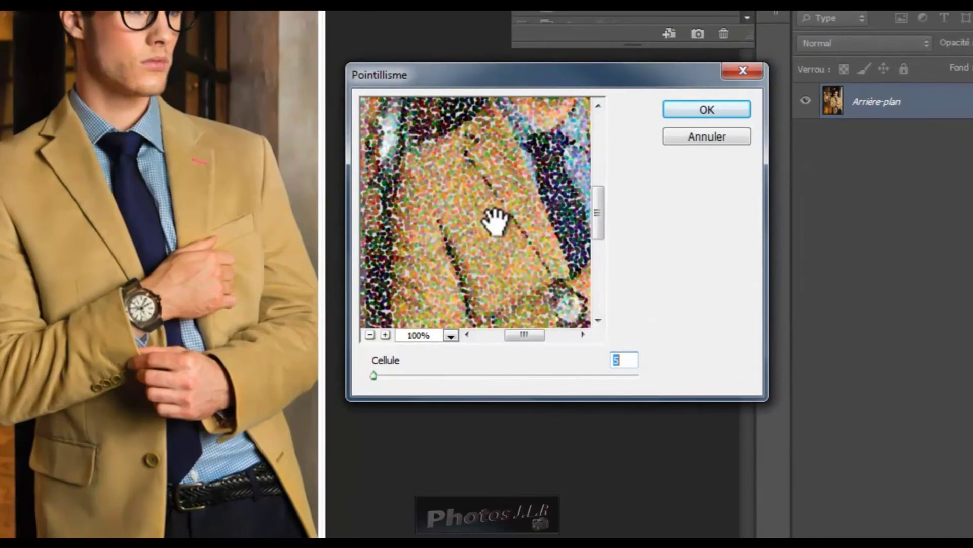
left_click(371, 335)
left_click(370, 335)
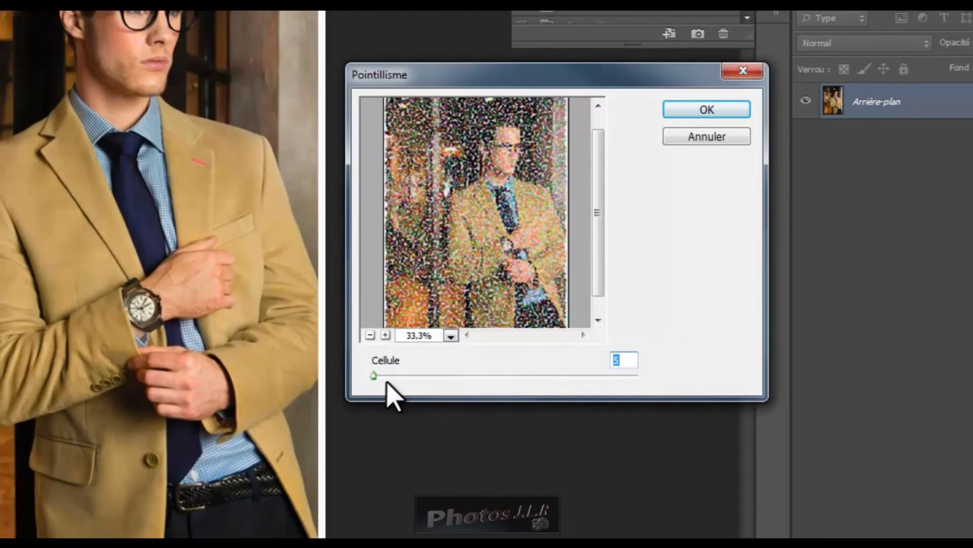
mouse_move(374, 377)
left_mouse_down()
mouse_move(468, 376)
mouse_move(366, 376)
left_mouse_up()
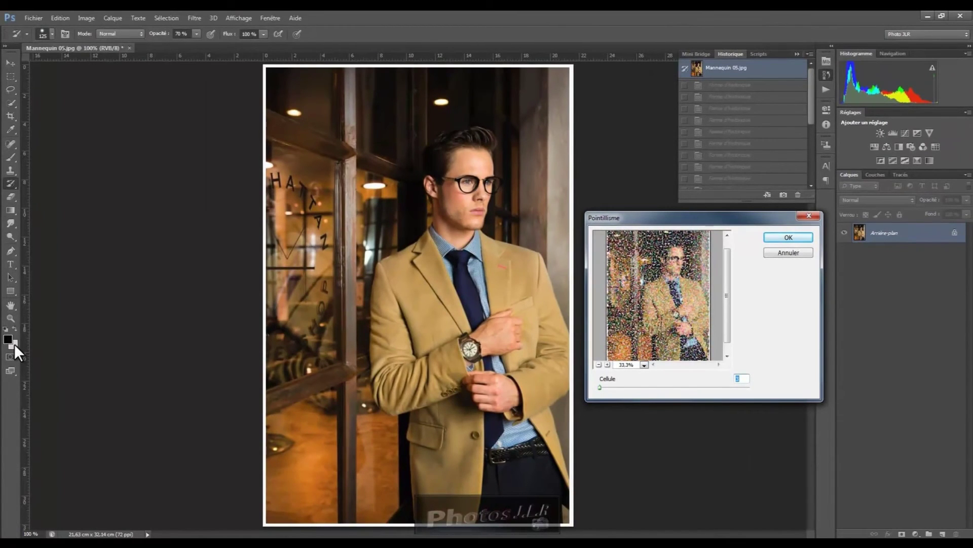
left_click(789, 253)
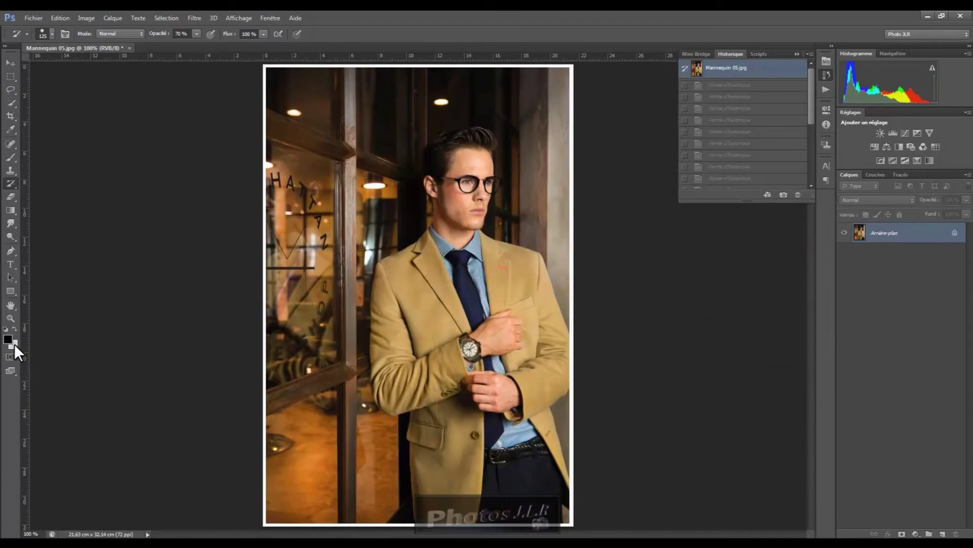
- Set the background colour to a tan sampled from the man's jacket (#b09158)
left_click(14, 343)
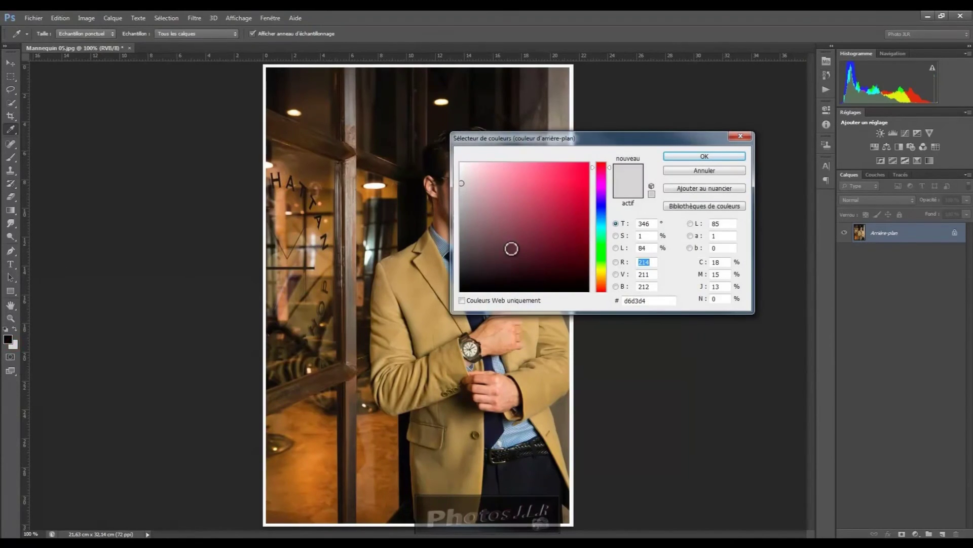
left_click(397, 273)
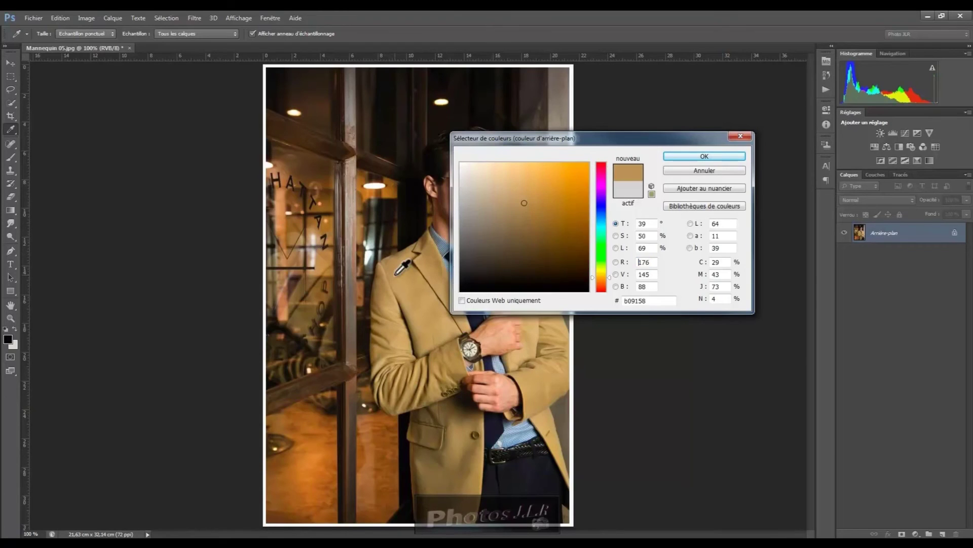
left_click(715, 155)
key("y")
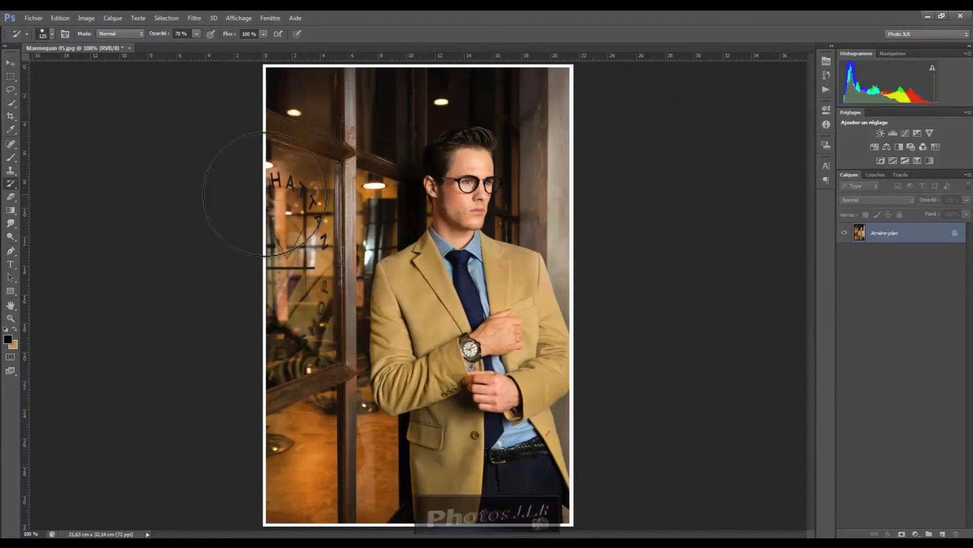
- Open the Pointillisme filter settings for the mannequin photo
left_click(192, 16)
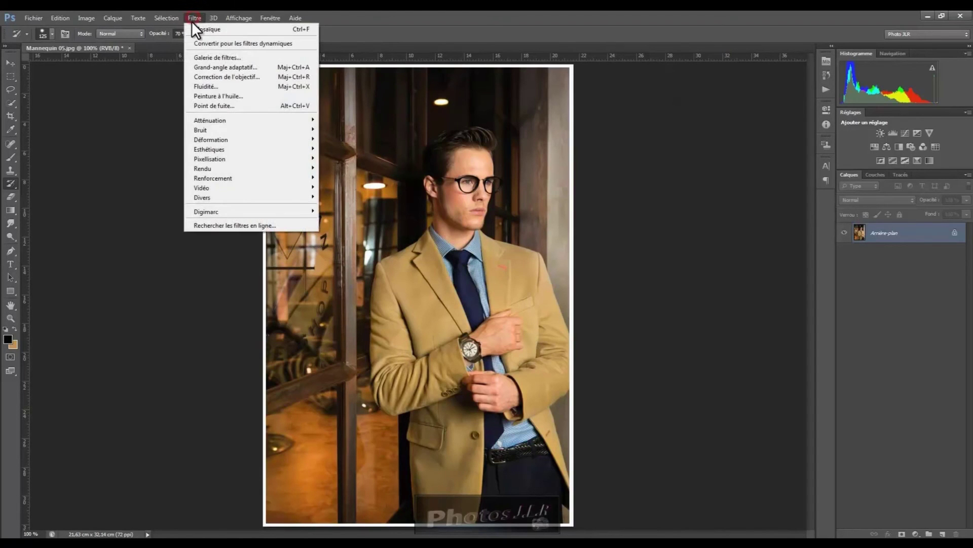
mouse_move(217, 157)
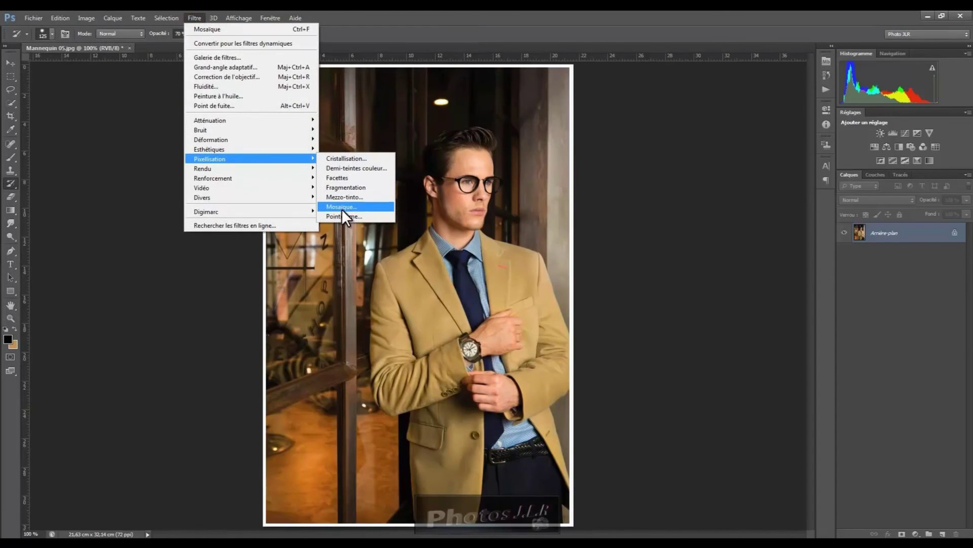
left_click(344, 216)
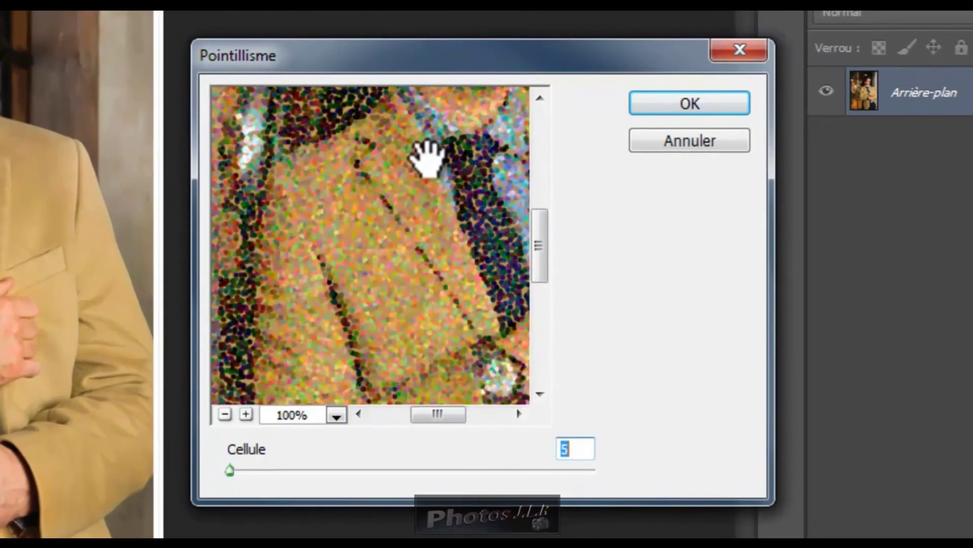